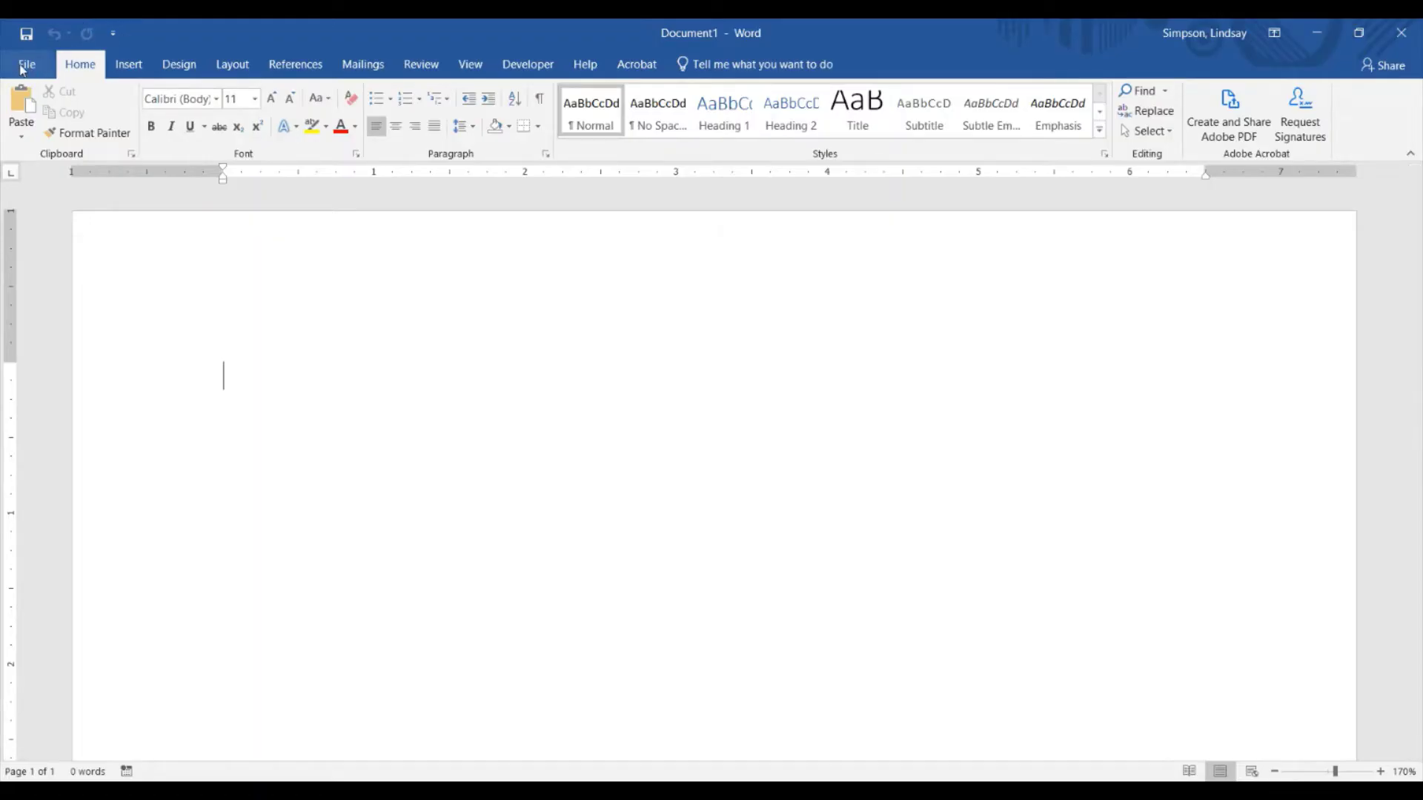
Step: Enable the Draw tab among the main tabs in the ribbon customization options and apply the change
{"action": "left_click", "coordinate": [25, 67]}
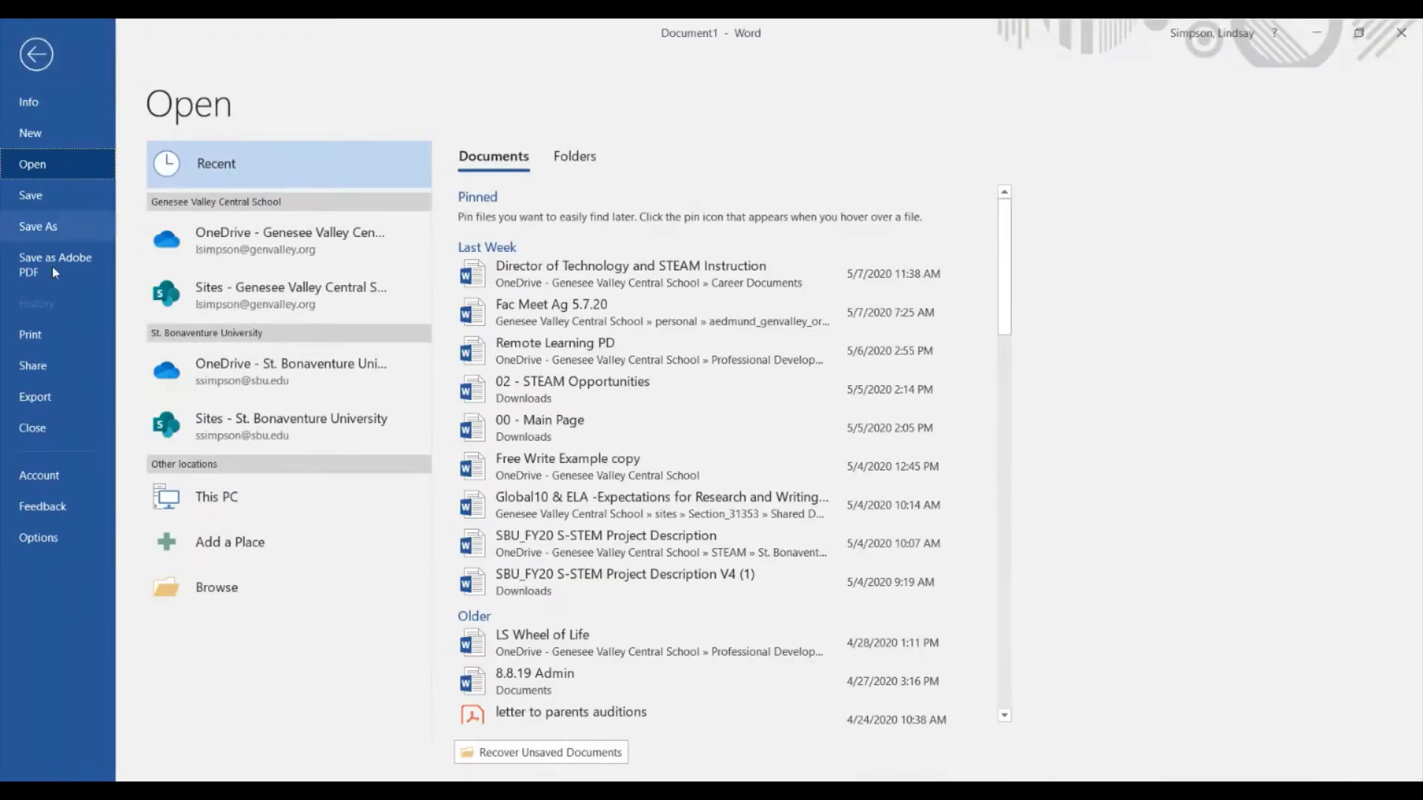
{"action": "left_click", "coordinate": [56, 538]}
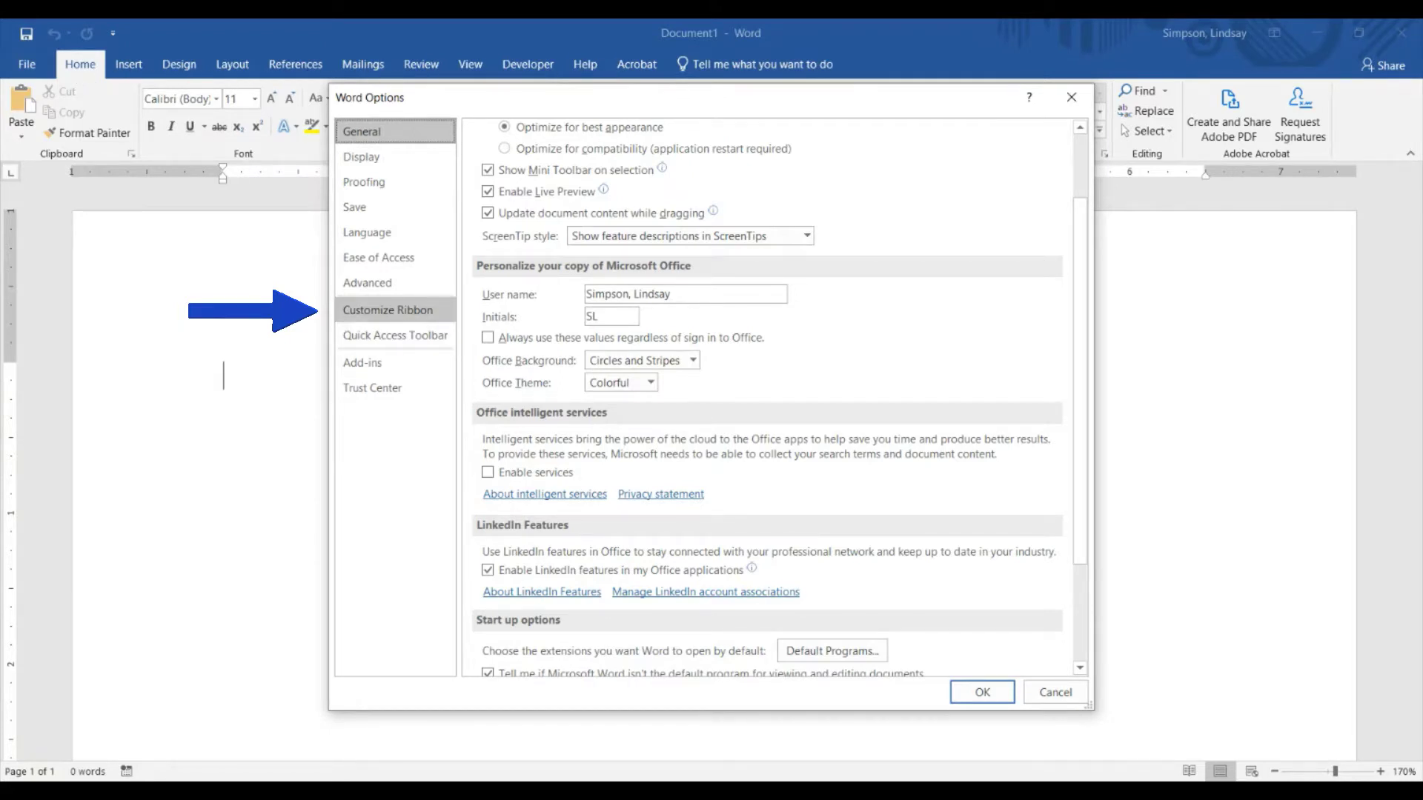
{"action": "left_click", "coordinate": [388, 310]}
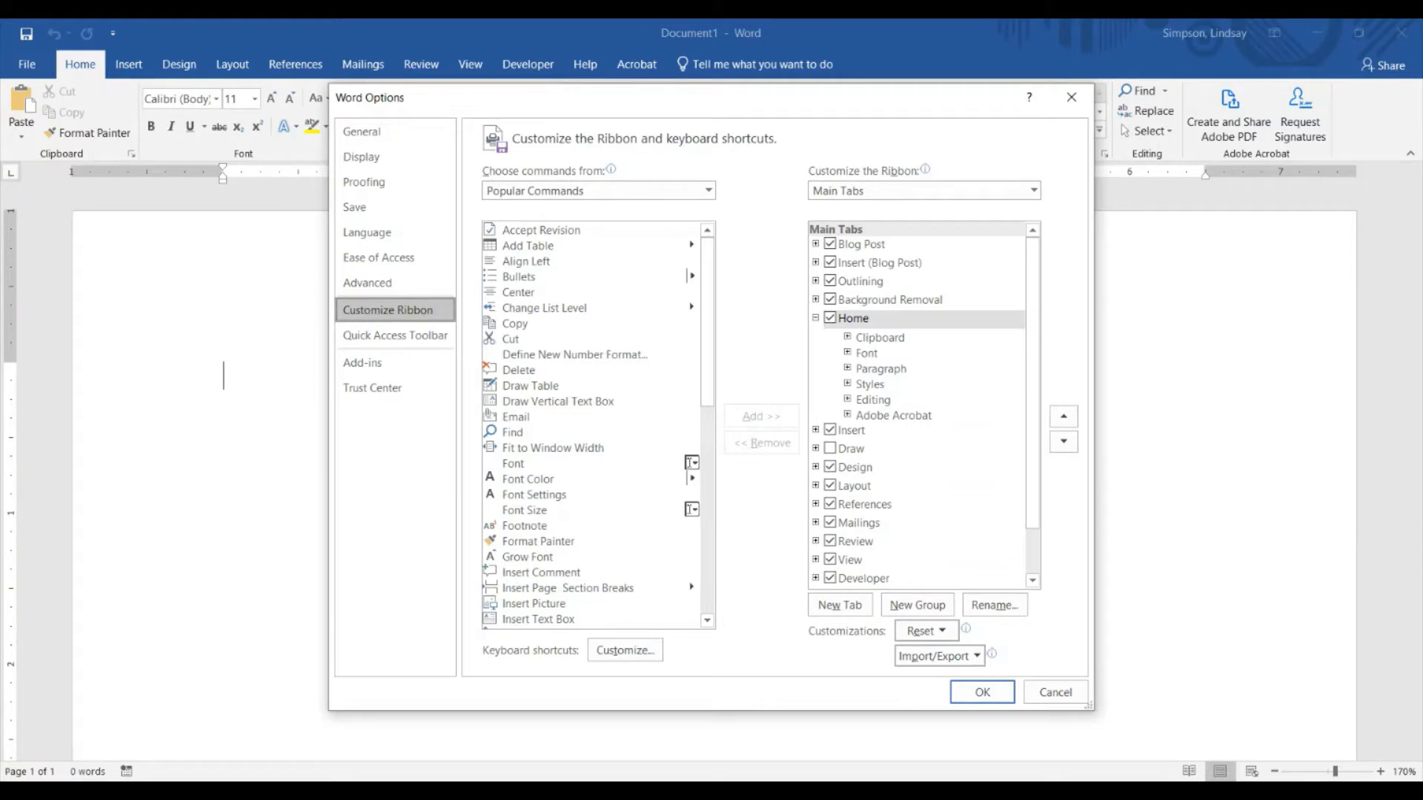
{"action": "scroll", "coordinate": [593, 425], "scroll_direction": "down", "scroll_amount": 10}
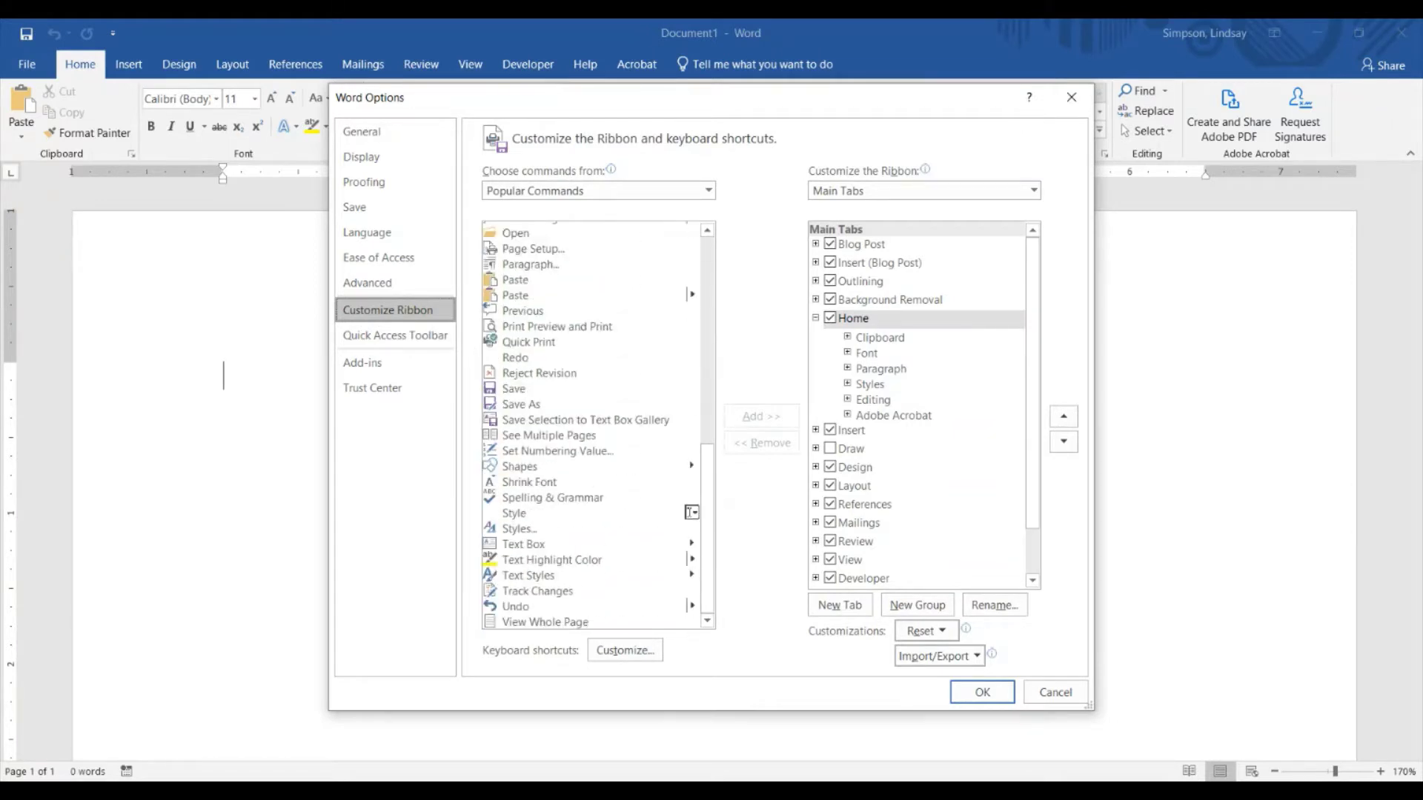
{"action": "scroll", "coordinate": [593, 425], "scroll_direction": "up", "scroll_amount": 10}
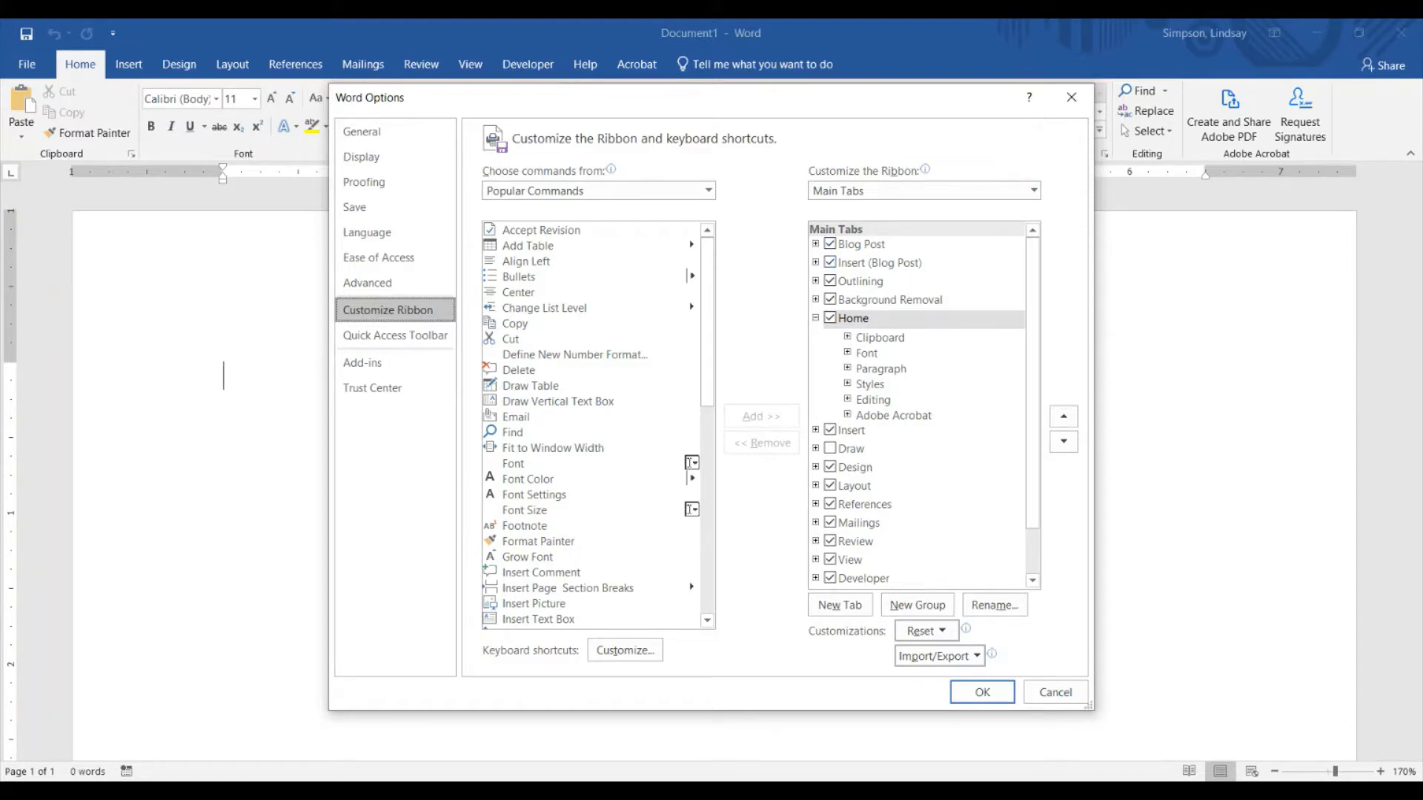
{"action": "scroll", "coordinate": [919, 405], "scroll_direction": "down", "scroll_amount": 1}
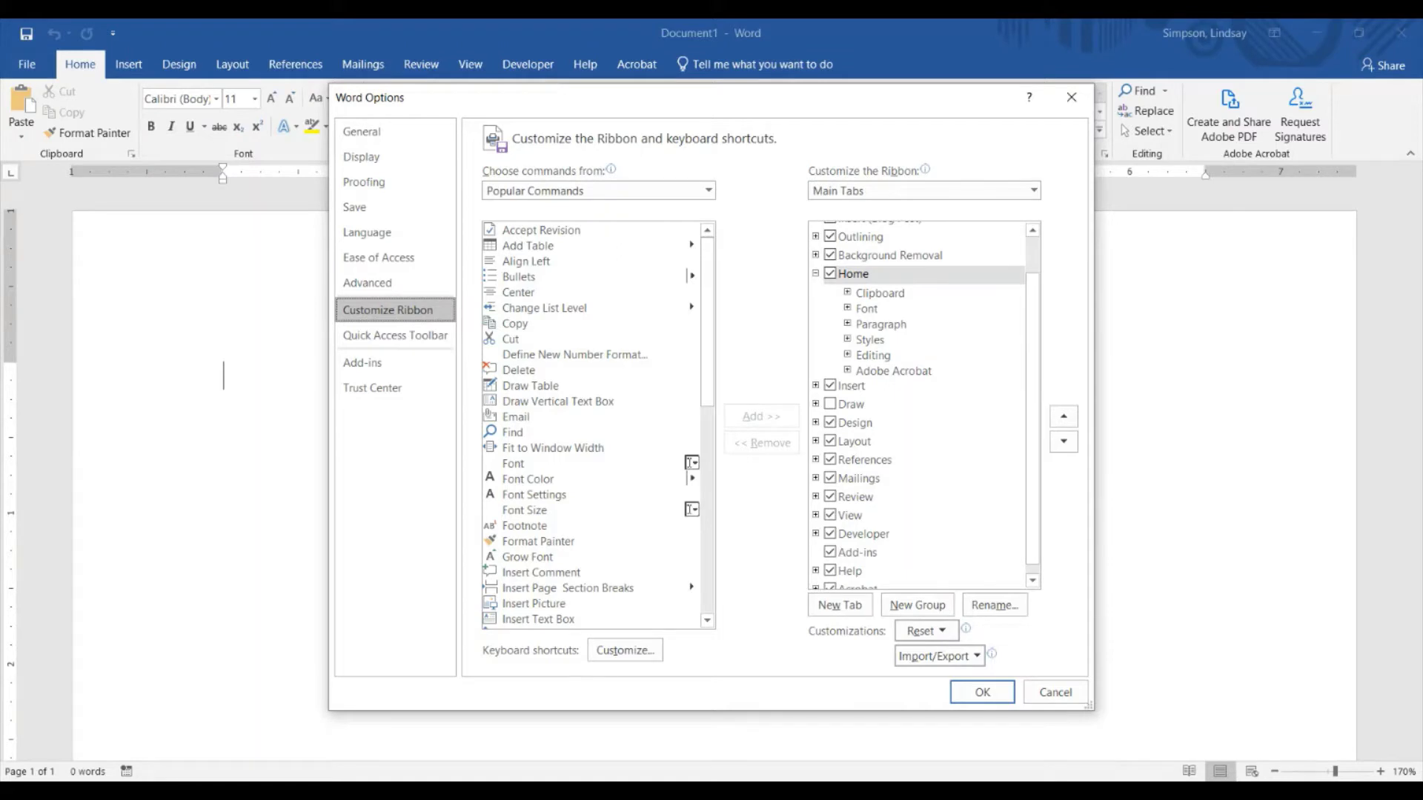
{"action": "scroll", "coordinate": [919, 405], "scroll_direction": "down", "scroll_amount": 1}
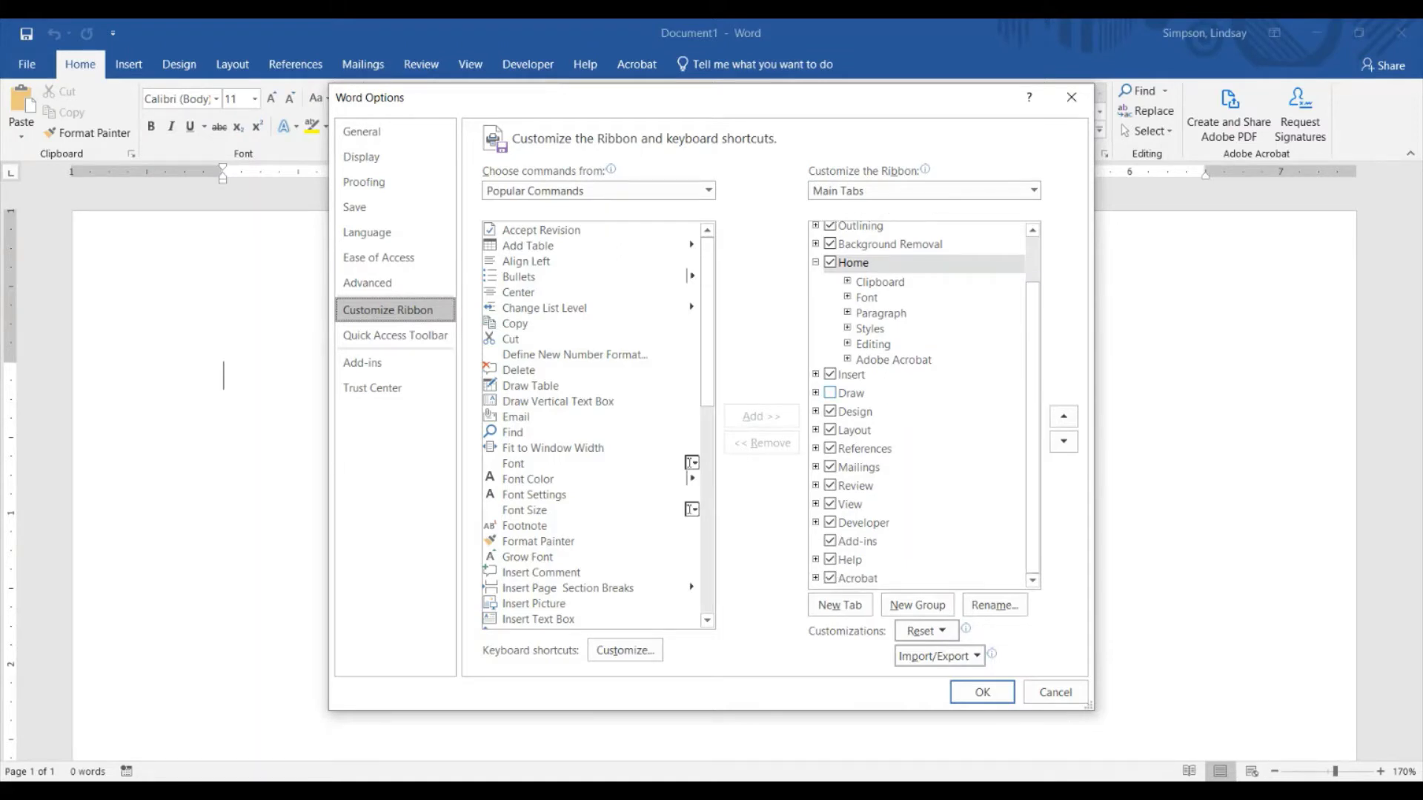
{"action": "left_click", "coordinate": [830, 393]}
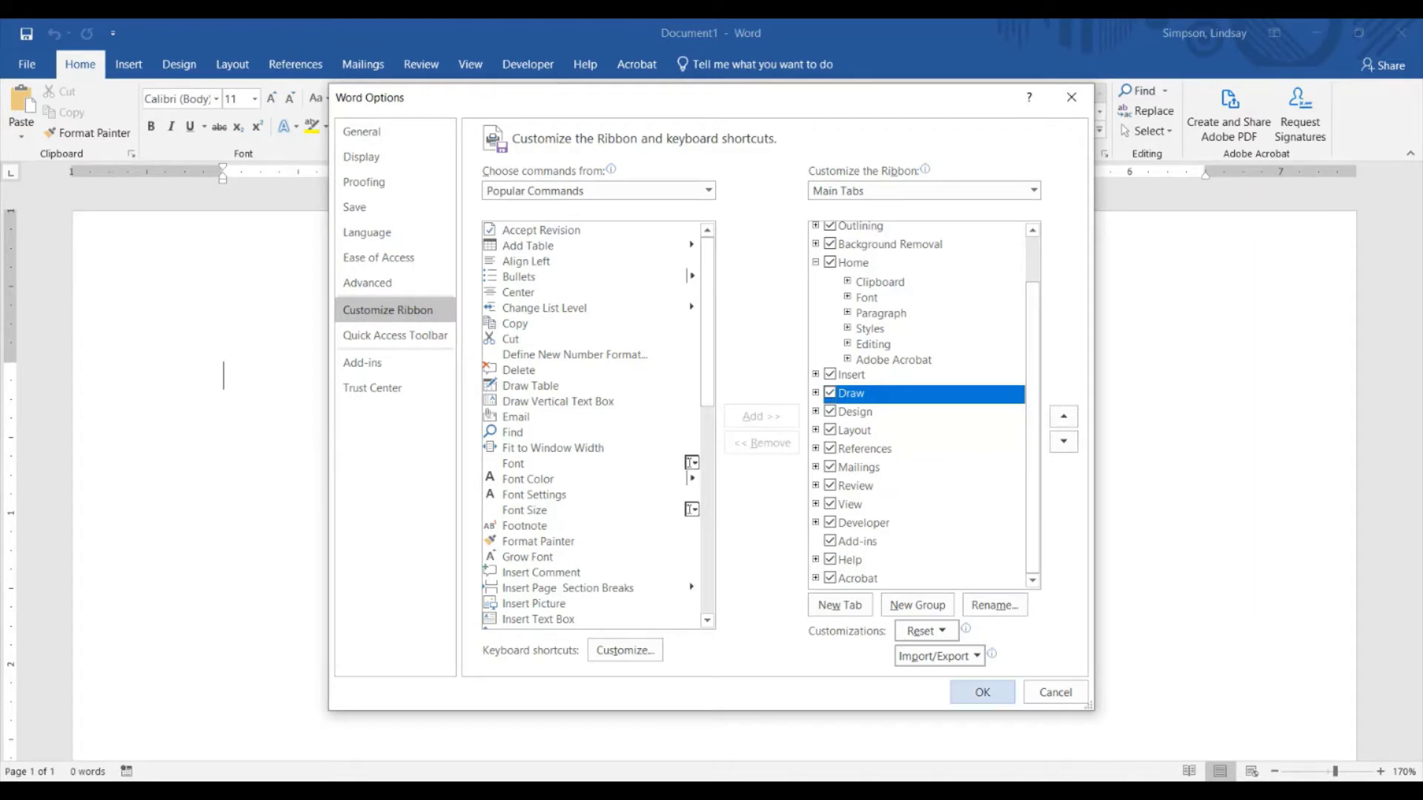
{"action": "left_click", "coordinate": [980, 693]}
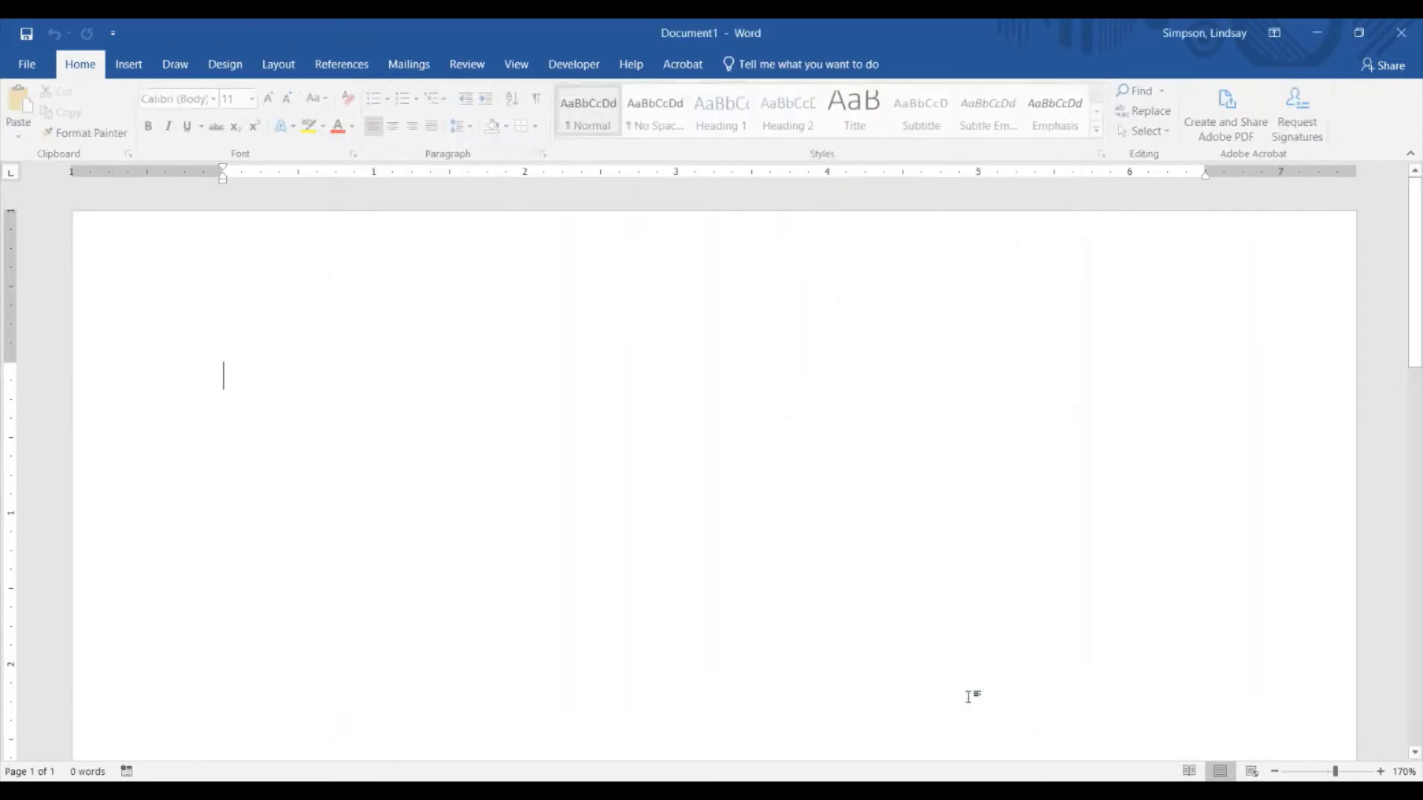
Step: Change the pink highlighter pen to yellow, highlight the letter R in "RACE", and leave drawing mode
{"action": "left_click", "coordinate": [176, 73]}
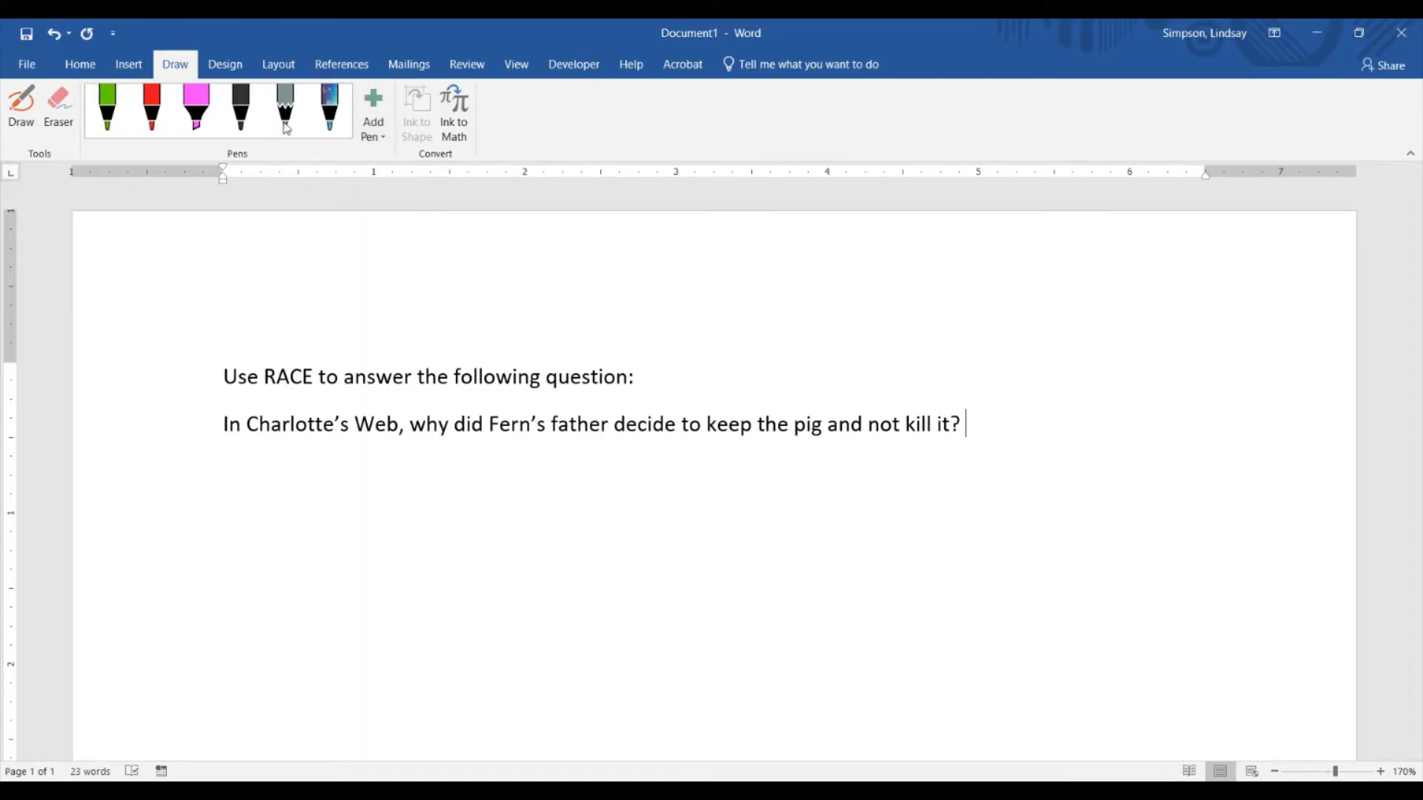
{"action": "left_click", "coordinate": [197, 111]}
{"action": "left_click", "coordinate": [211, 134]}
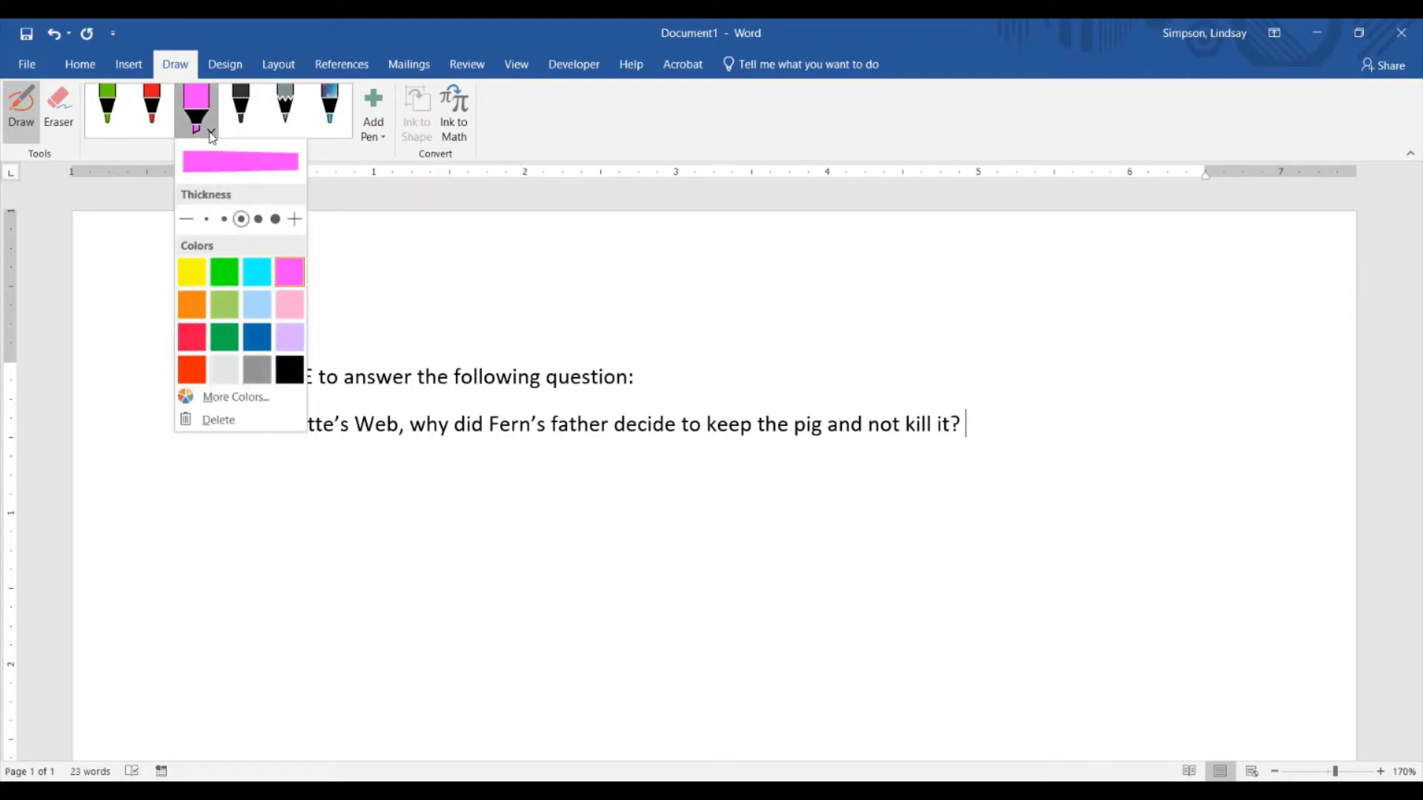
{"action": "left_click", "coordinate": [191, 272]}
{"action": "left_click", "coordinate": [191, 110]}
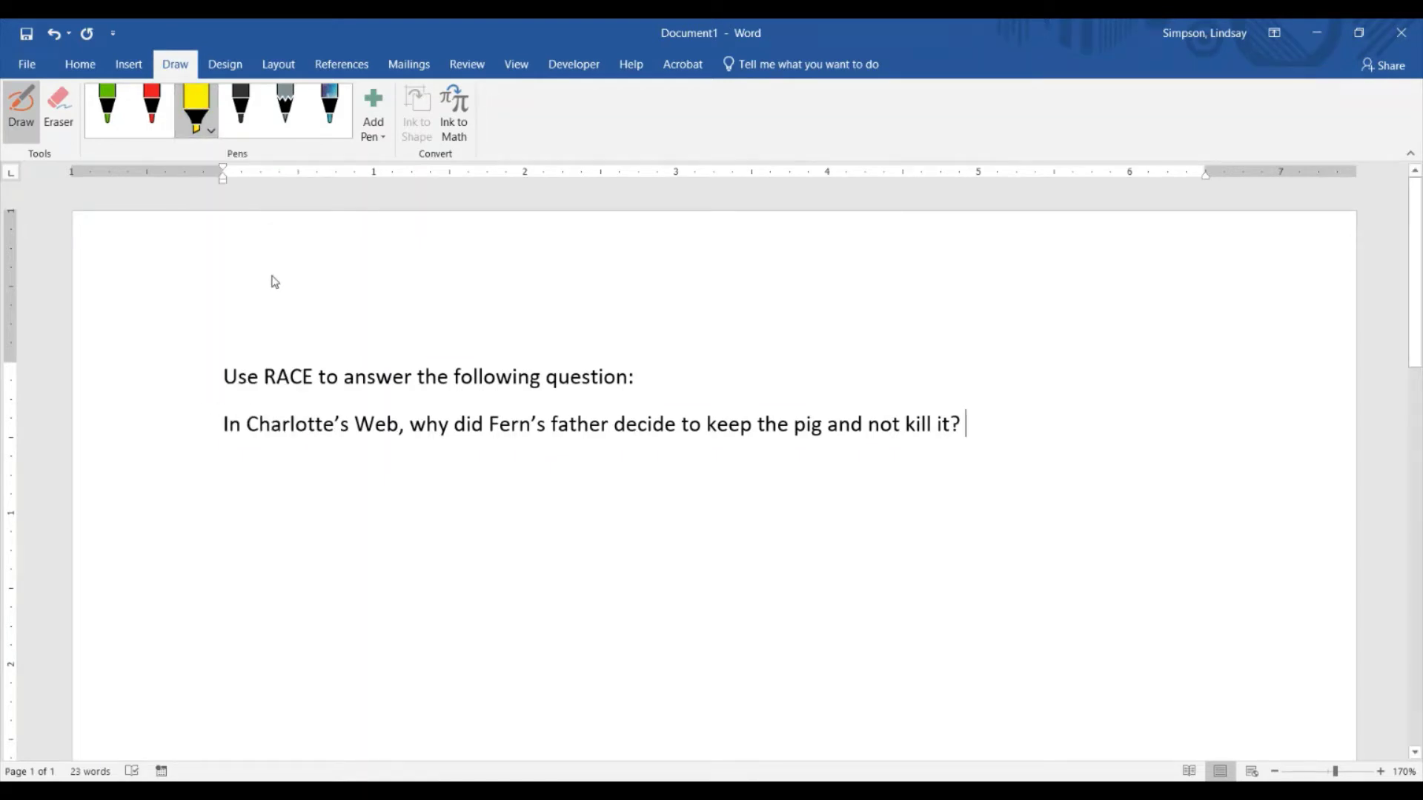
{"action": "left_click", "coordinate": [270, 381]}
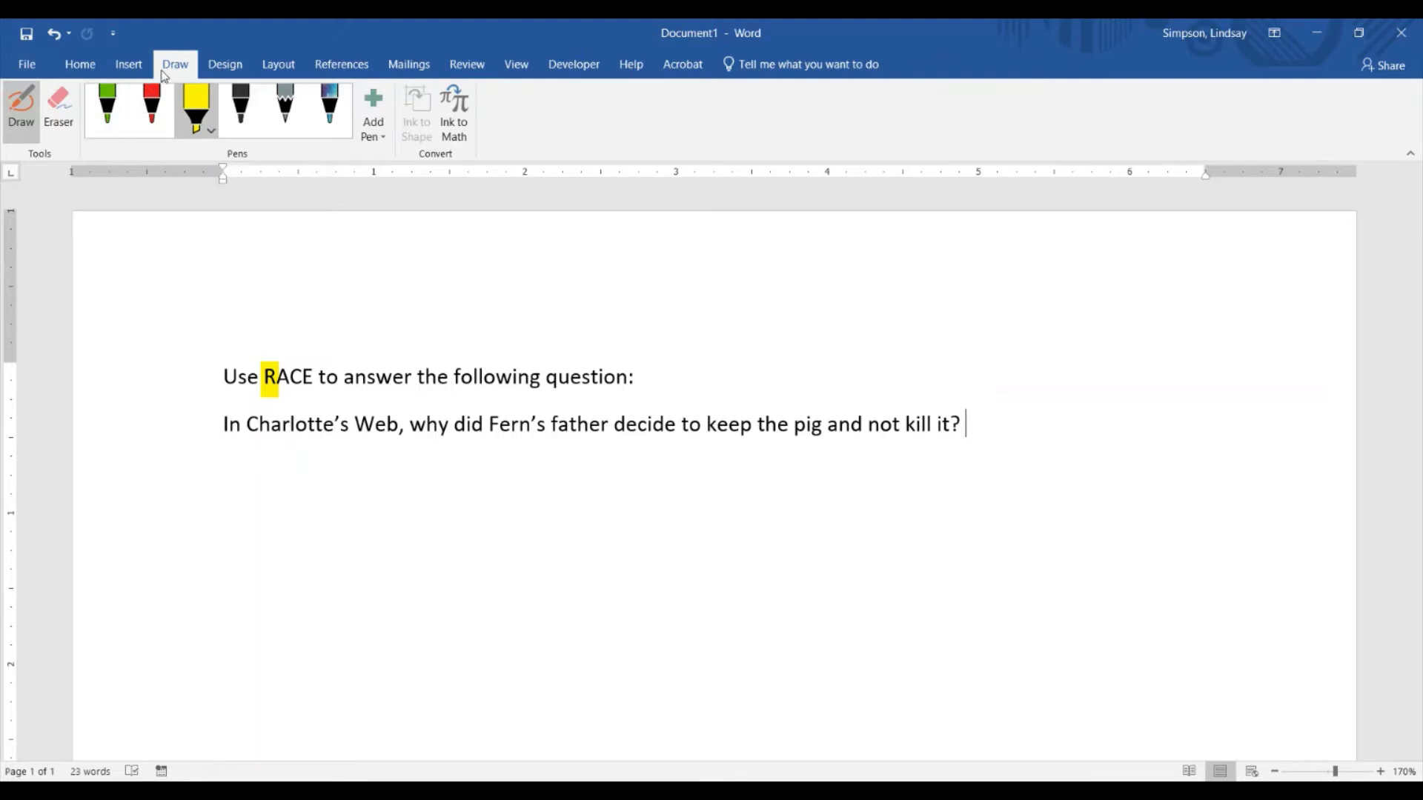
{"action": "left_click", "coordinate": [21, 111]}
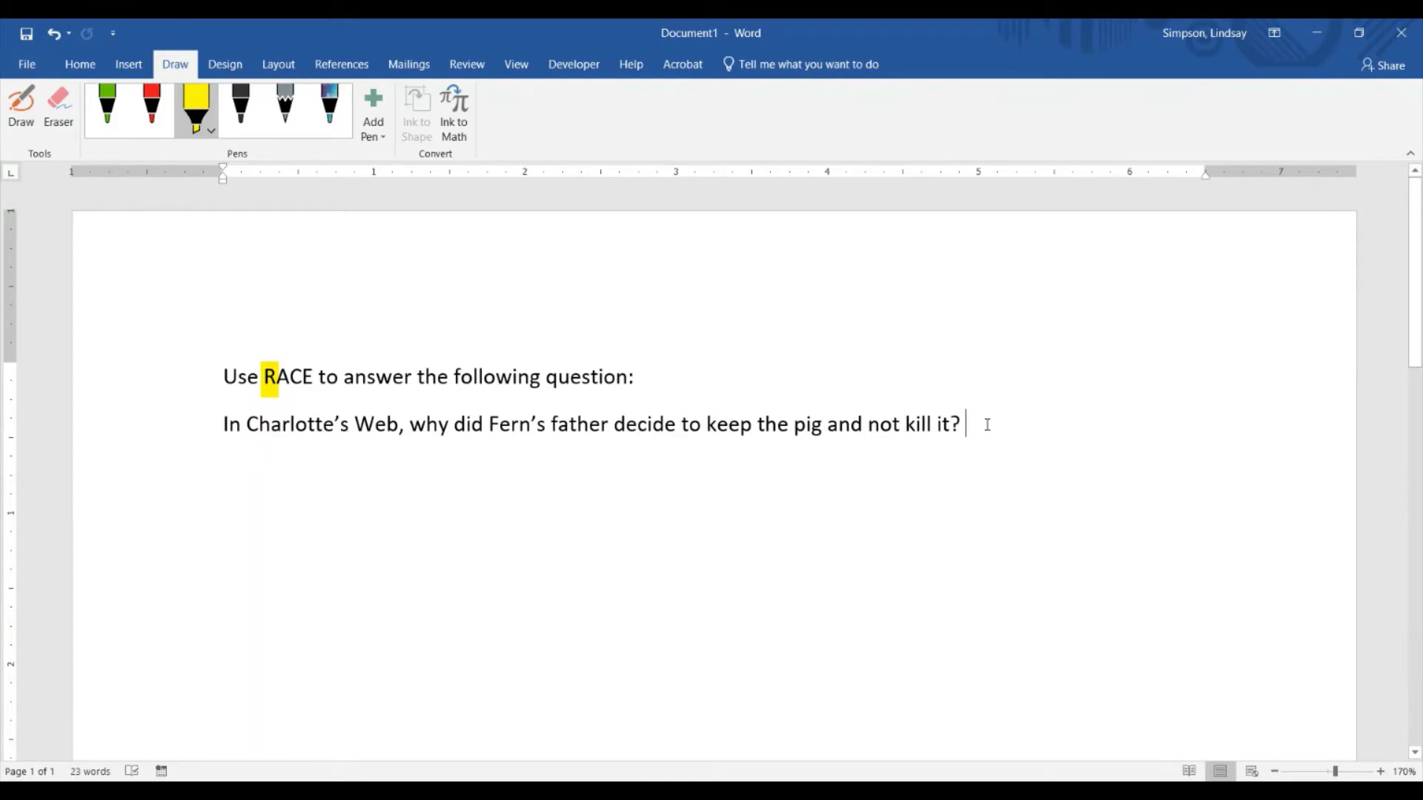
Step: Start the answer on a new line below the question with "In Charlotte's Wb, Fern's father decided to keep the pig because"
{"action": "key", "text": "Return"}
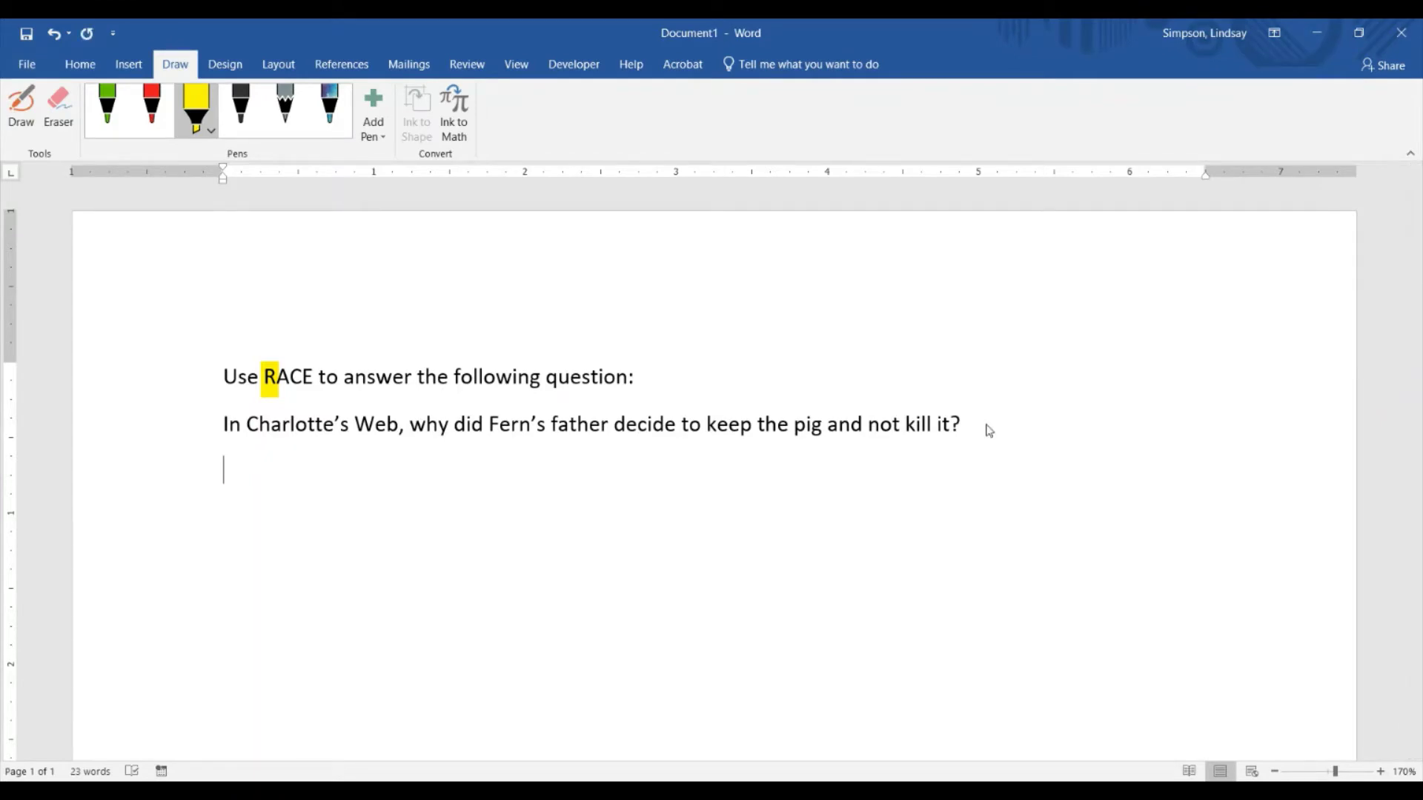
{"action": "type", "text": "In Charlotte"}
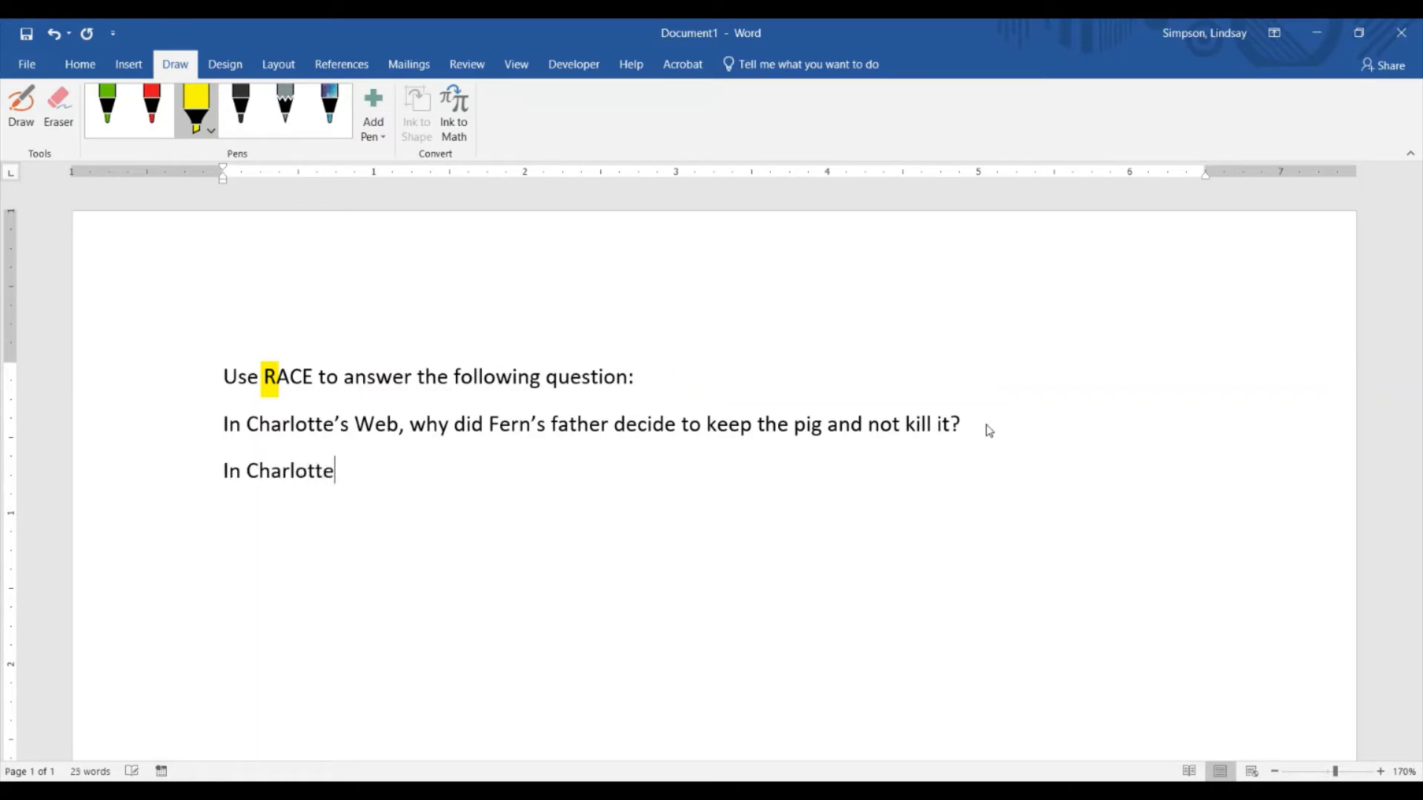
{"action": "type", "text": "'s Wb, Fern's father decided to ke"}
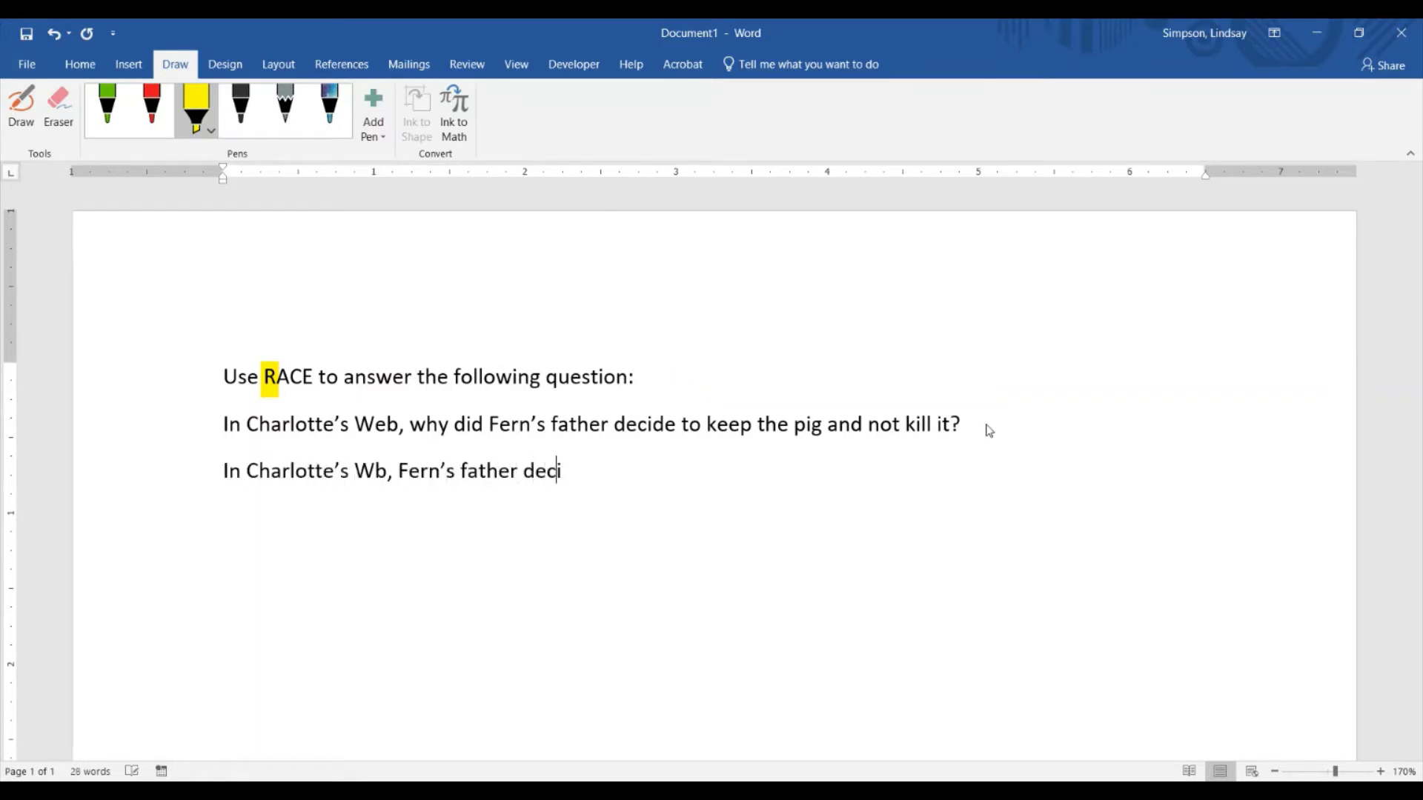
{"action": "type", "text": "ep the pig because"}
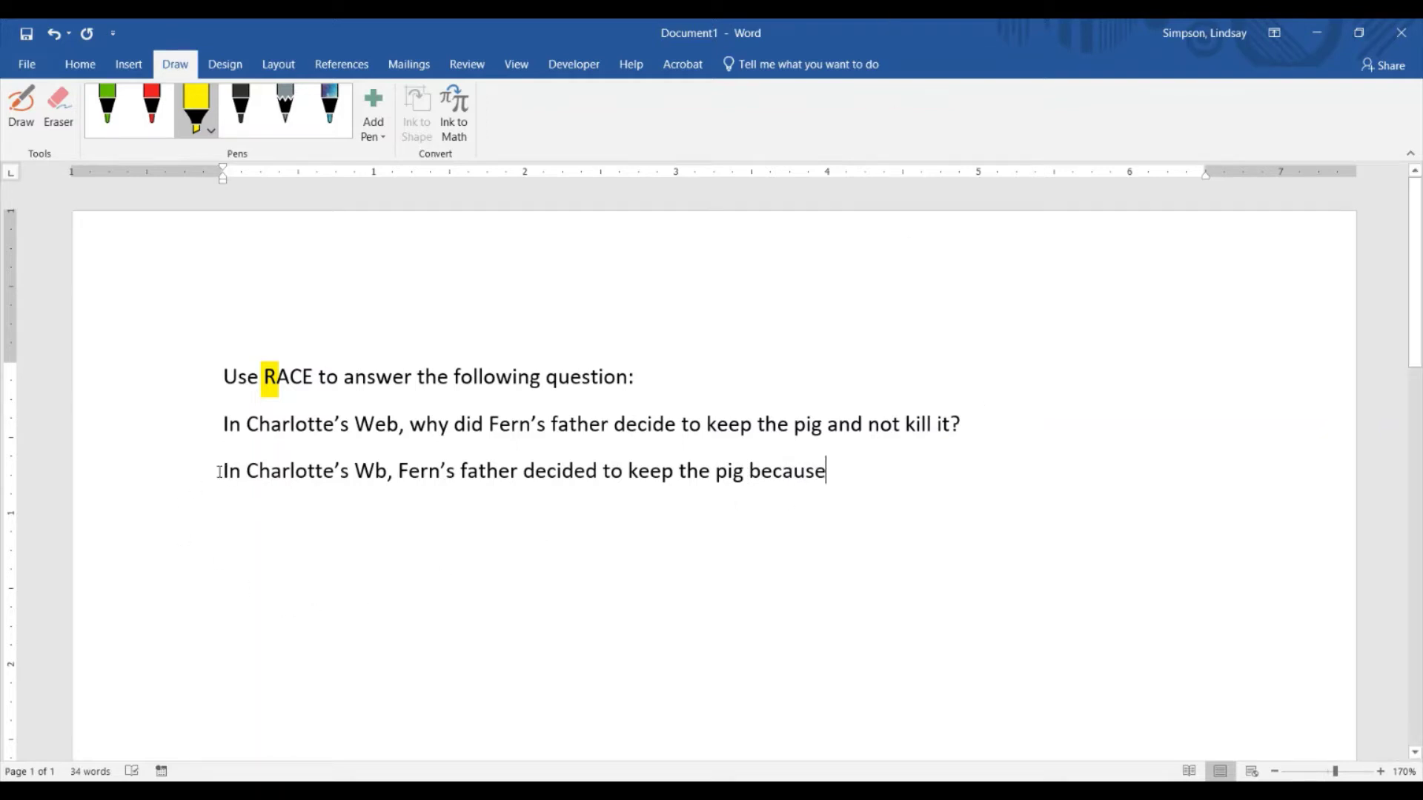
Step: Highlight the whole line beginning "In Charlotte's Wb, Fern's father decided" with the yellow highlighter pen
{"action": "left_click", "coordinate": [196, 110]}
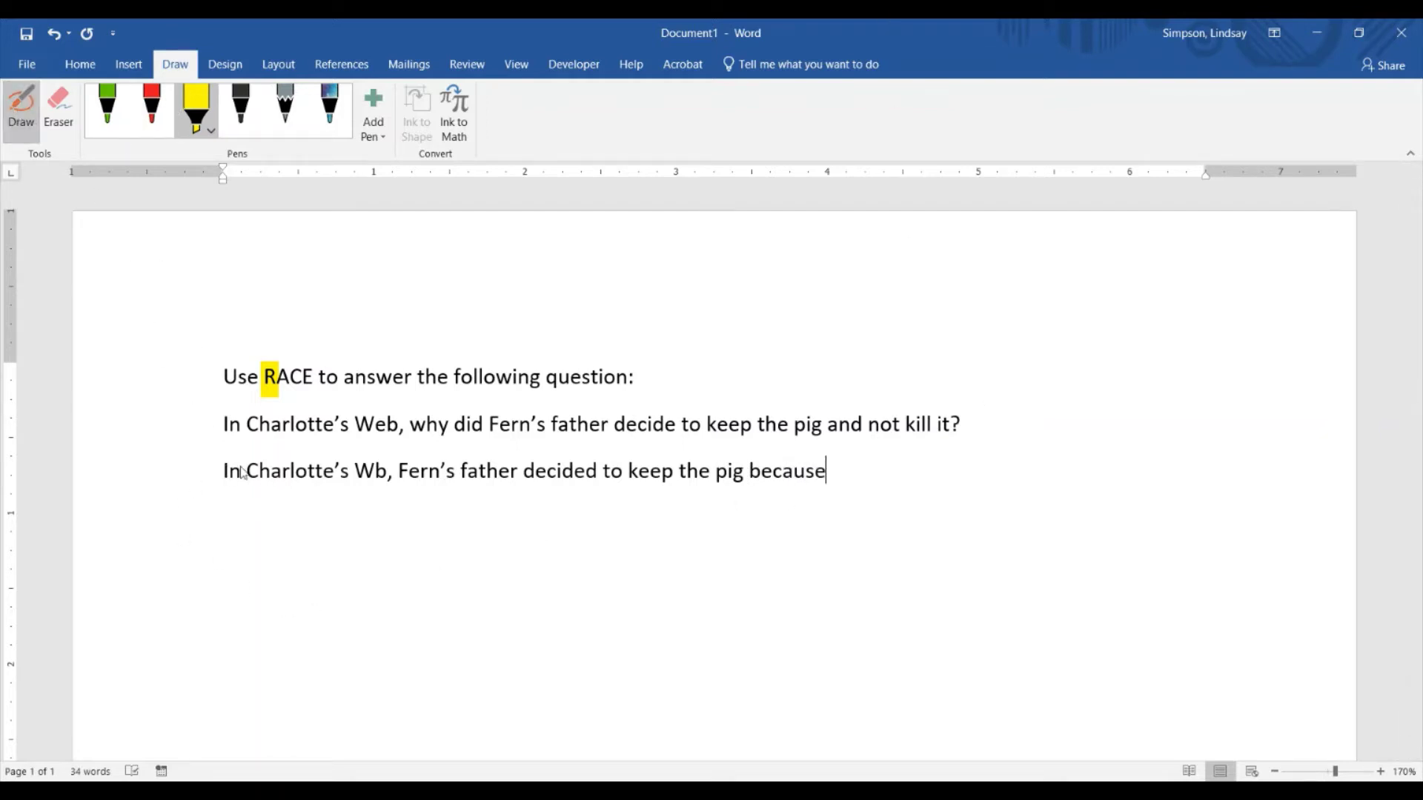
{"action": "left_click", "coordinate": [204, 100]}
{"action": "left_click", "coordinate": [202, 100]}
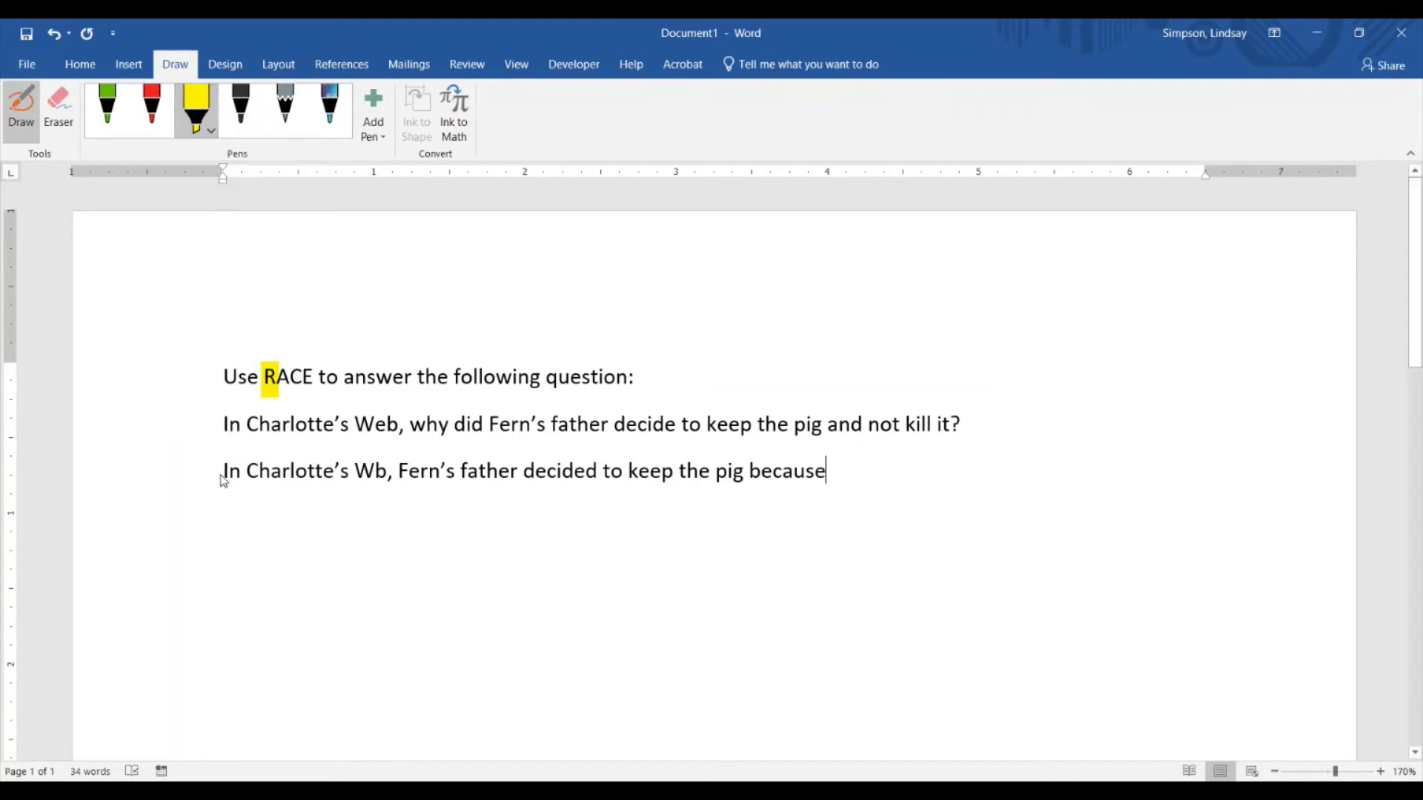
{"action": "left_click_drag", "start_coordinate": [216, 474], "coordinate": [834, 473]}
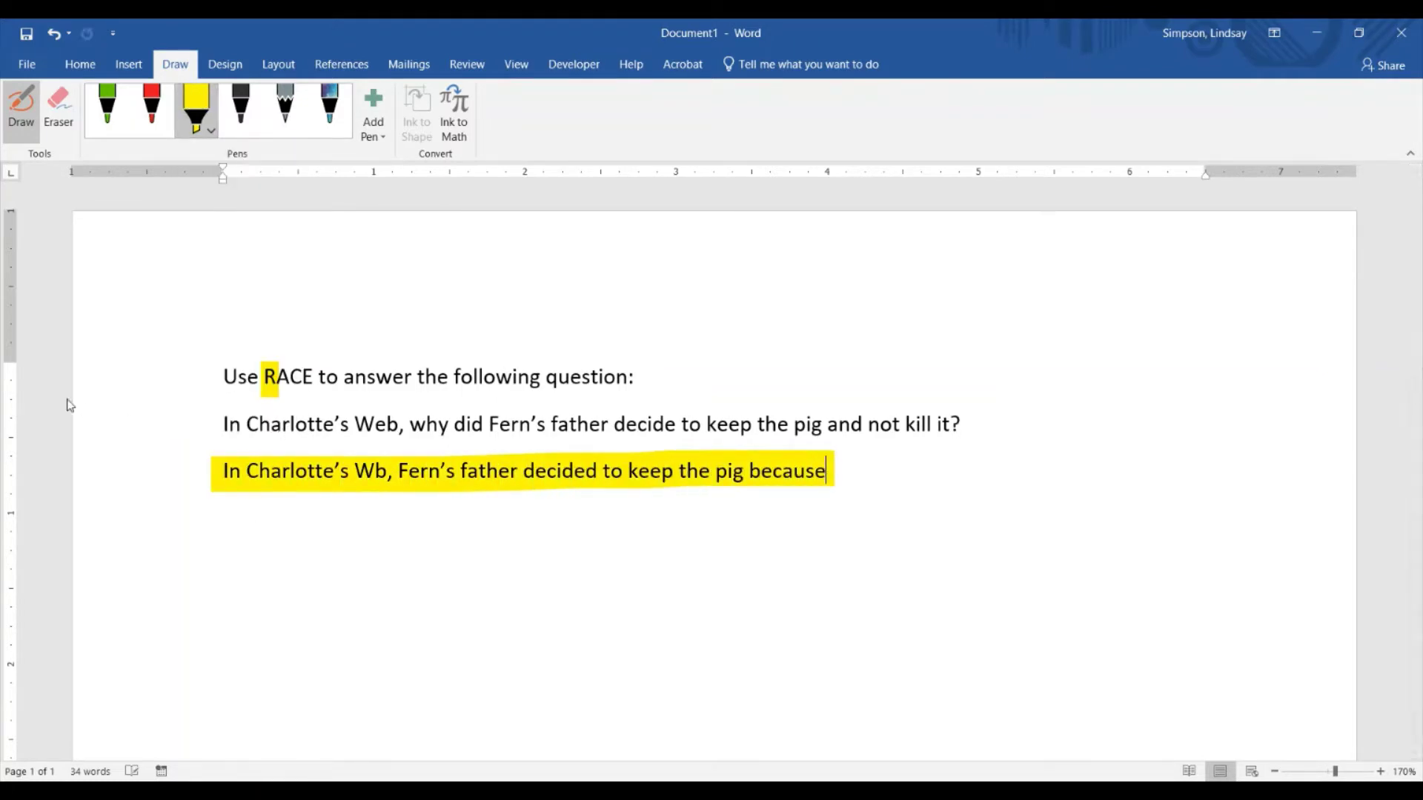
Step: Change the highlighter pen to green, highlight the letter A in "RACE", and leave drawing mode
{"action": "left_click", "coordinate": [210, 126]}
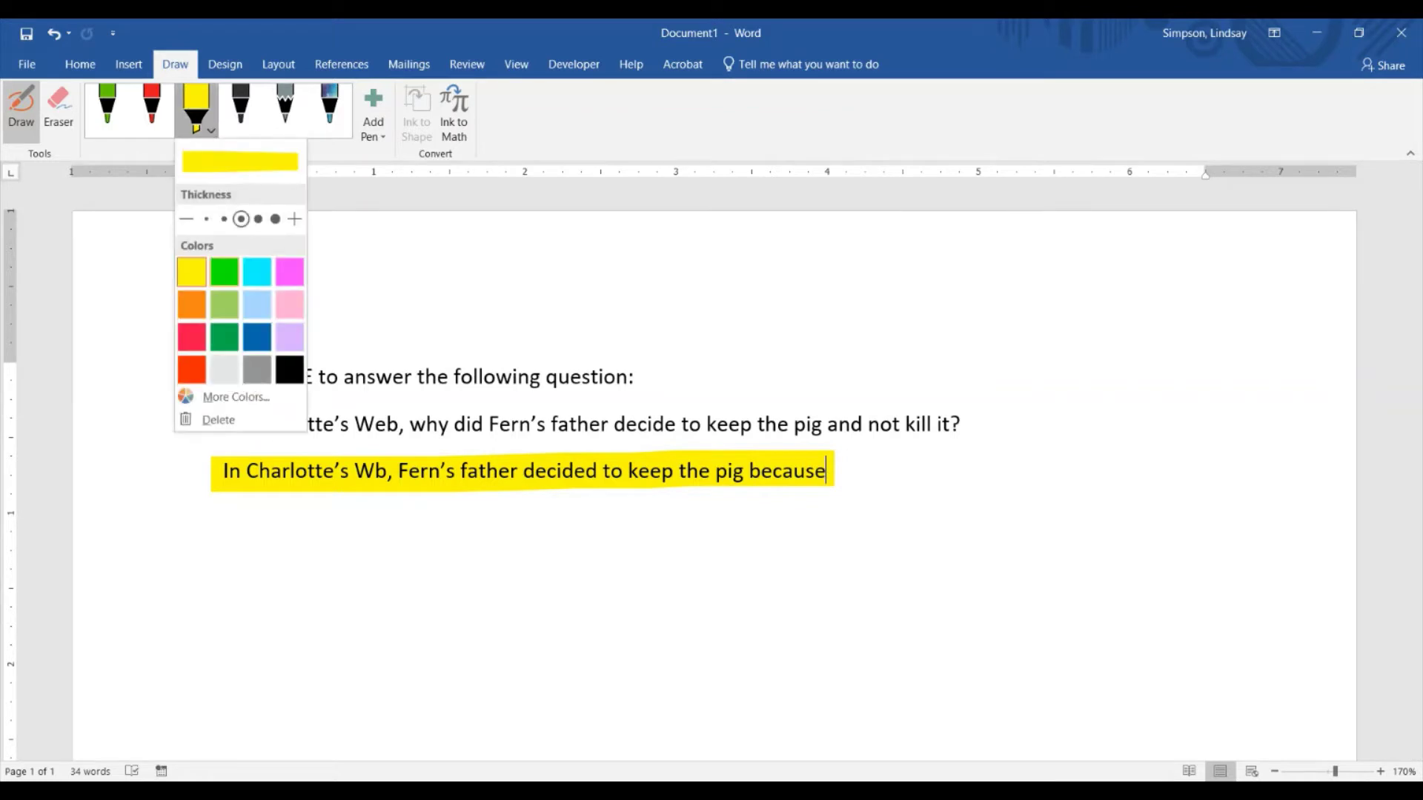
{"action": "left_click", "coordinate": [224, 275]}
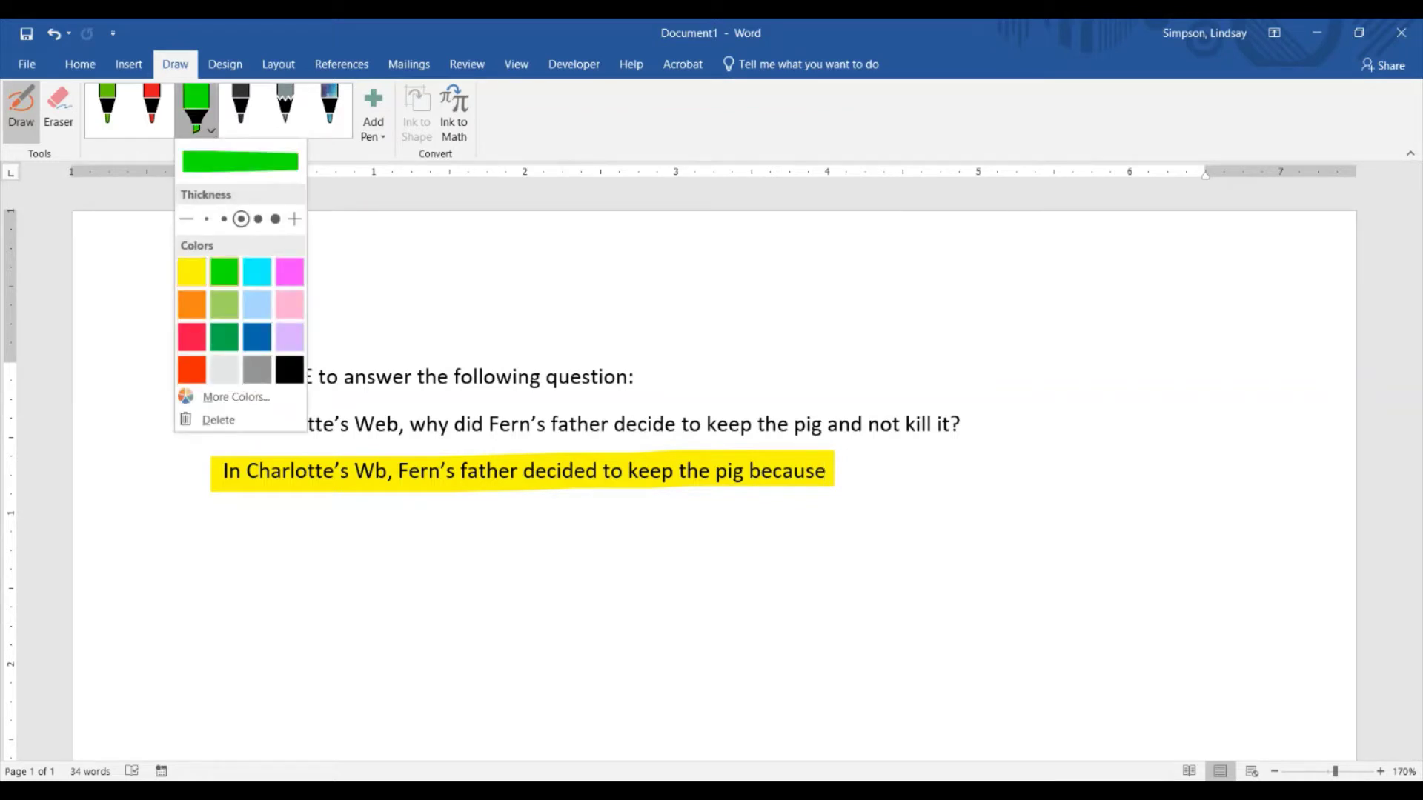
{"action": "left_click", "coordinate": [211, 125]}
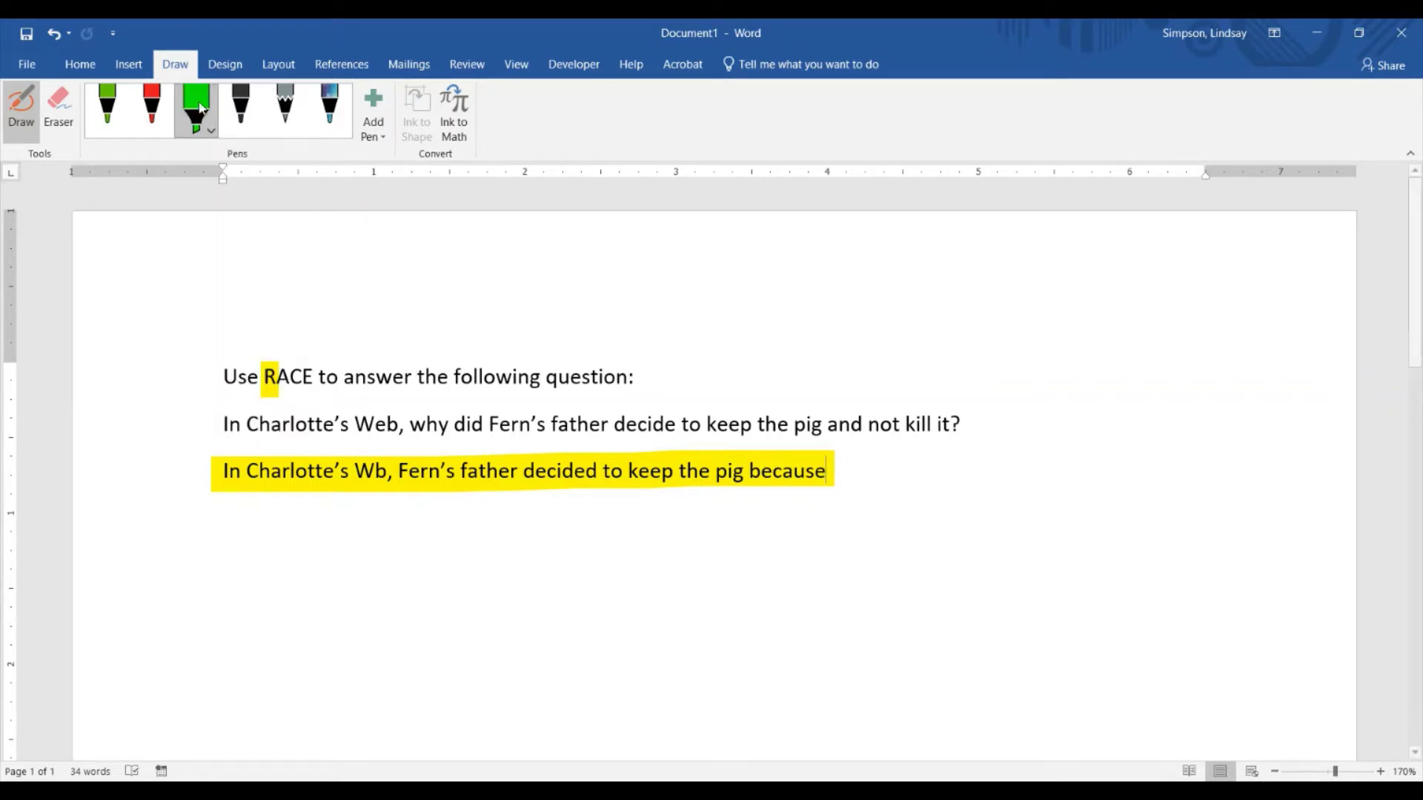
{"action": "left_click", "coordinate": [283, 380]}
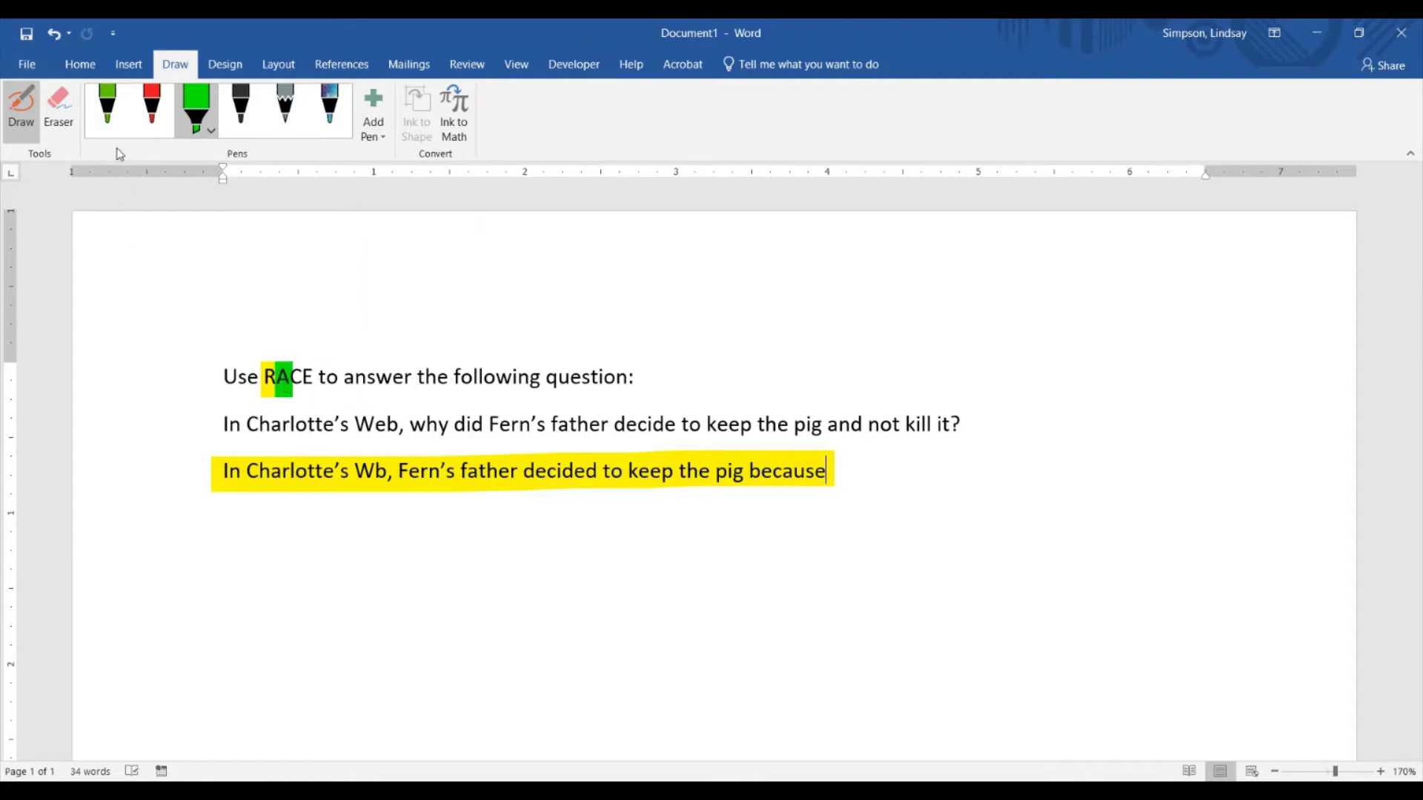
{"action": "left_click", "coordinate": [30, 108]}
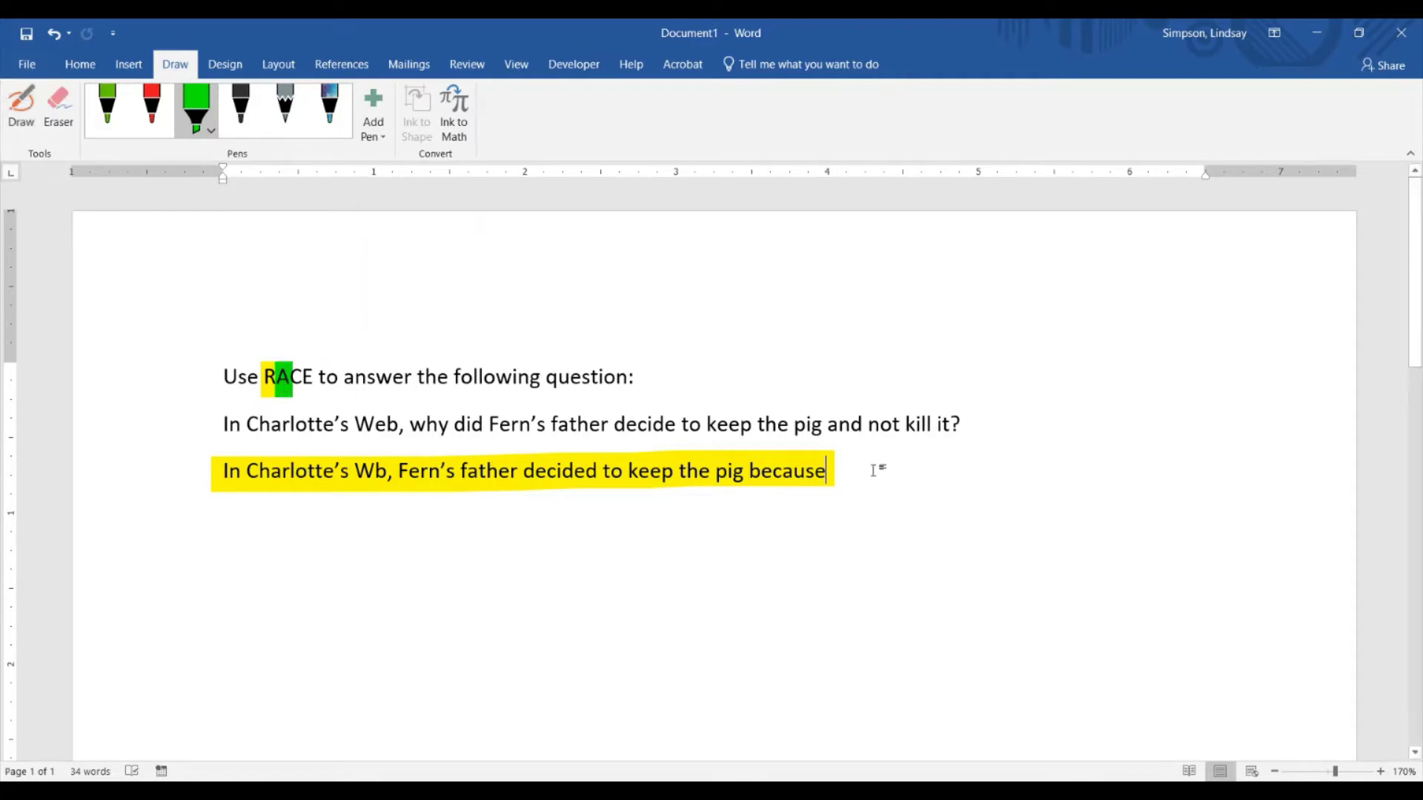
Step: Continue the answer with "Fern said she would take care of it and itw as an injustice to kill a pig just because it was small."
{"action": "type", "text": "Fern said she"}
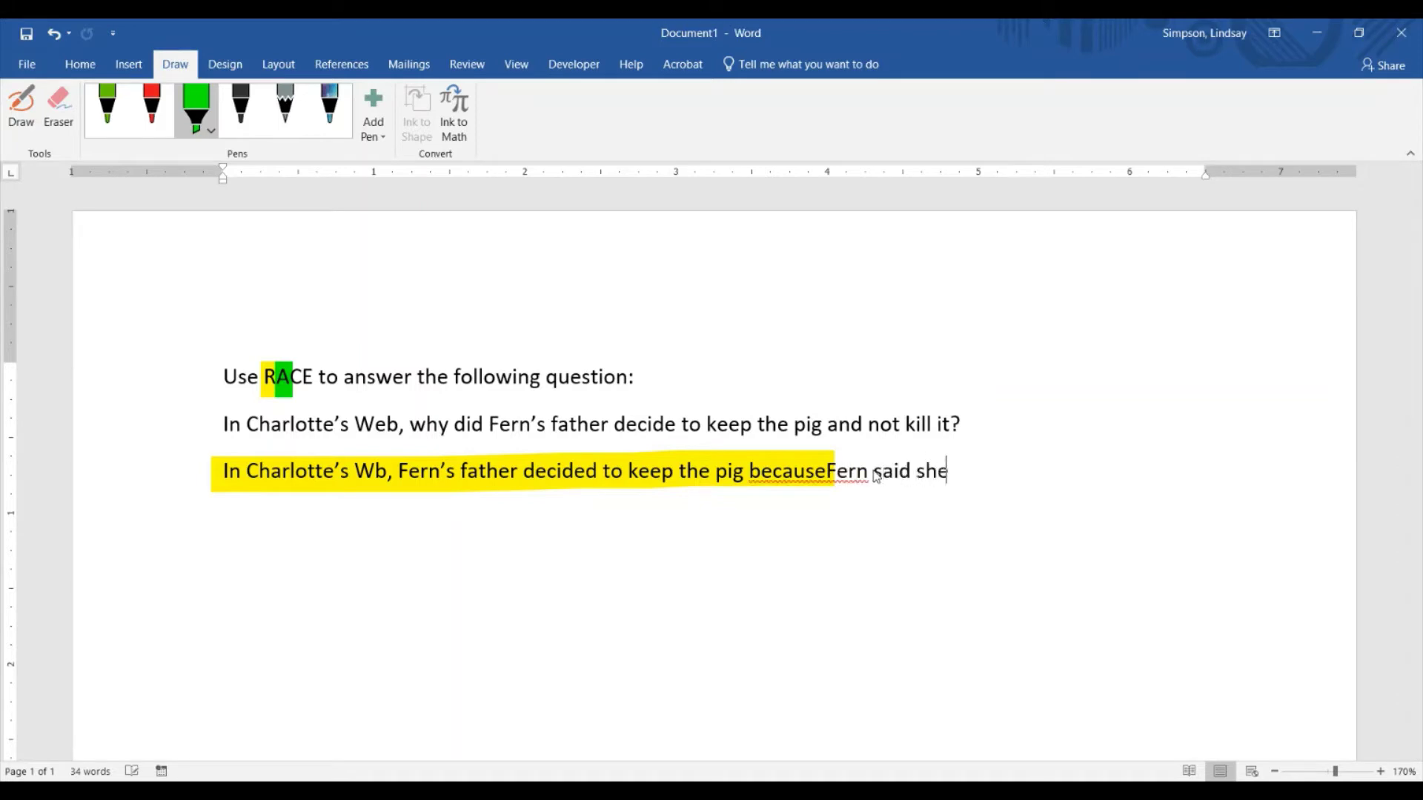
{"action": "type", "text": " would take care of it and it"}
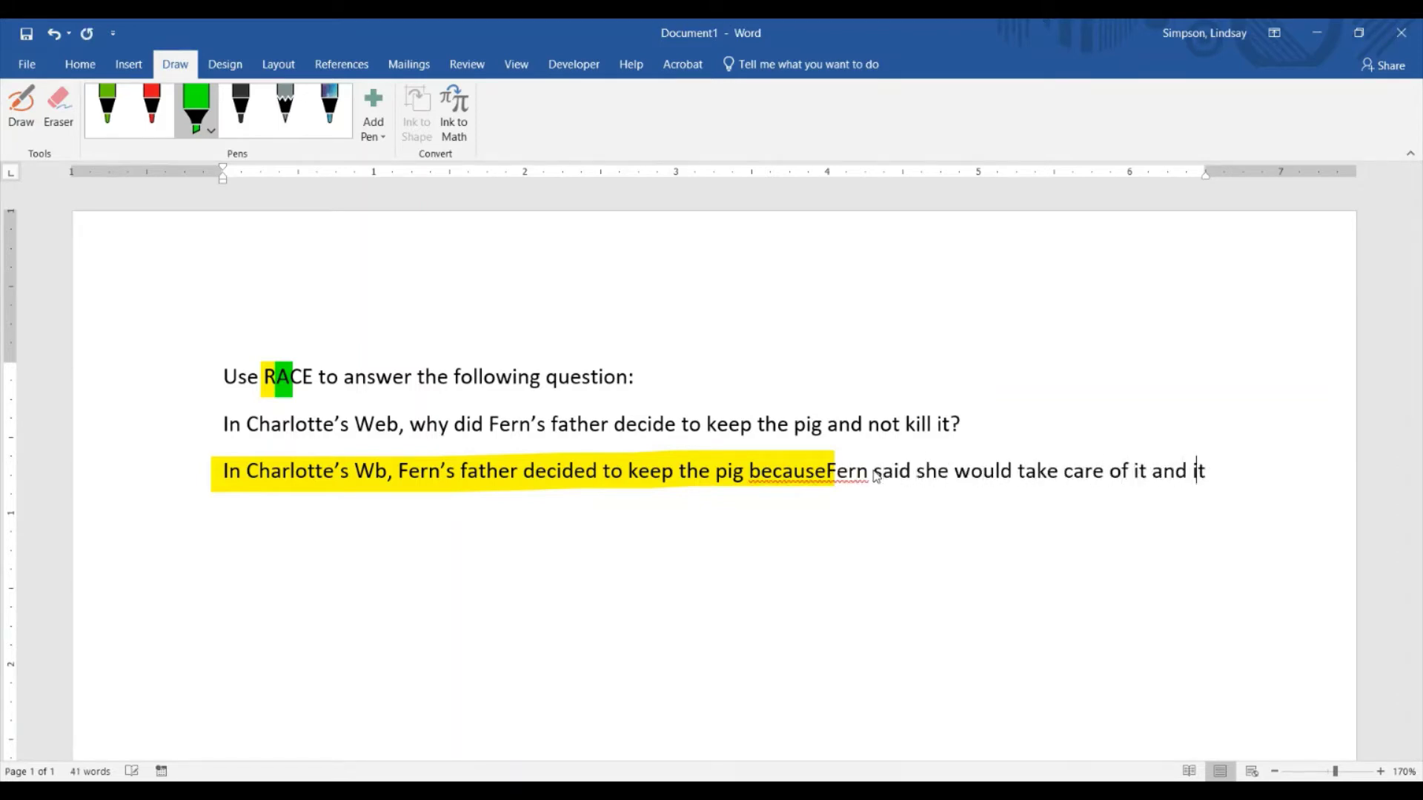
{"action": "type", "text": "w as an injustice to kill "}
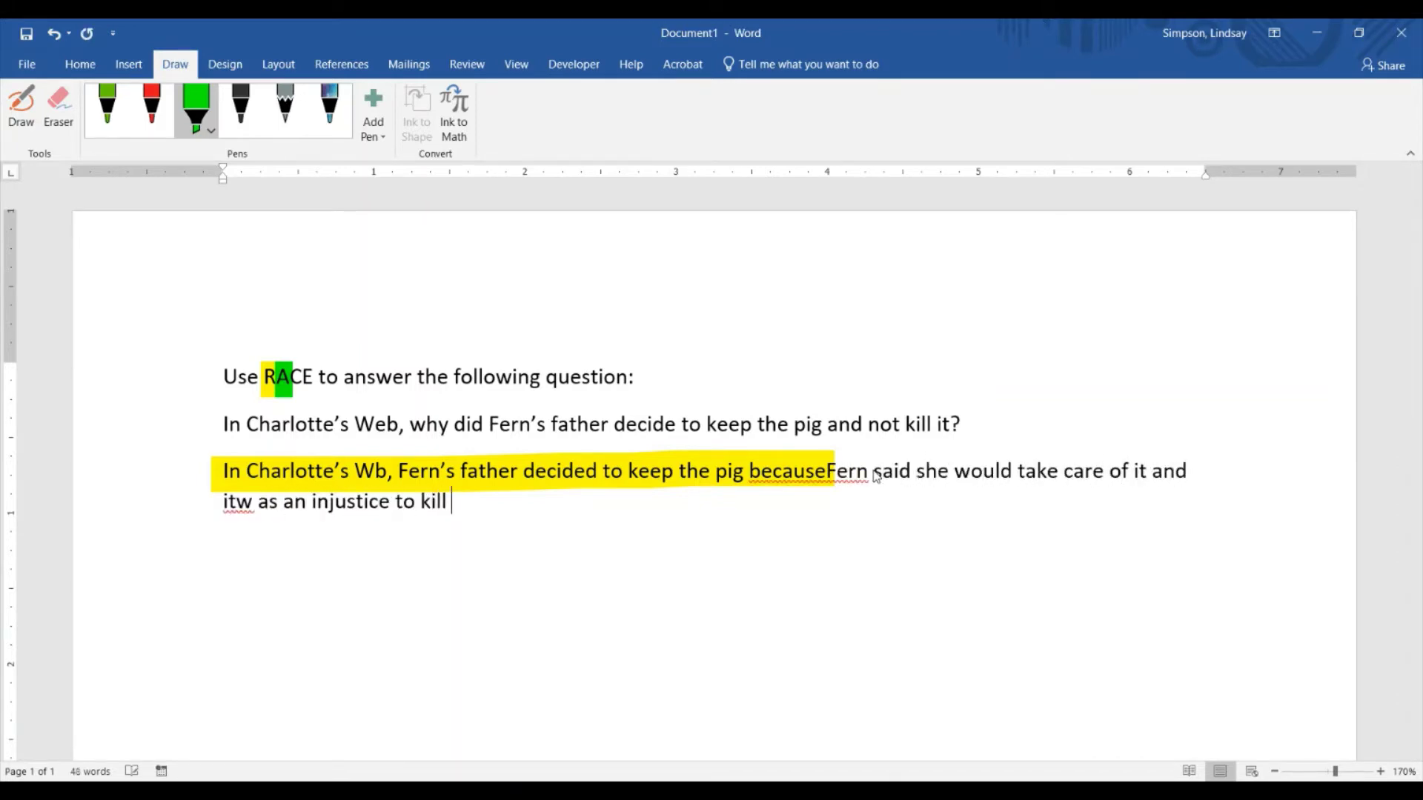
{"action": "type", "text": "a pig just because it was small."}
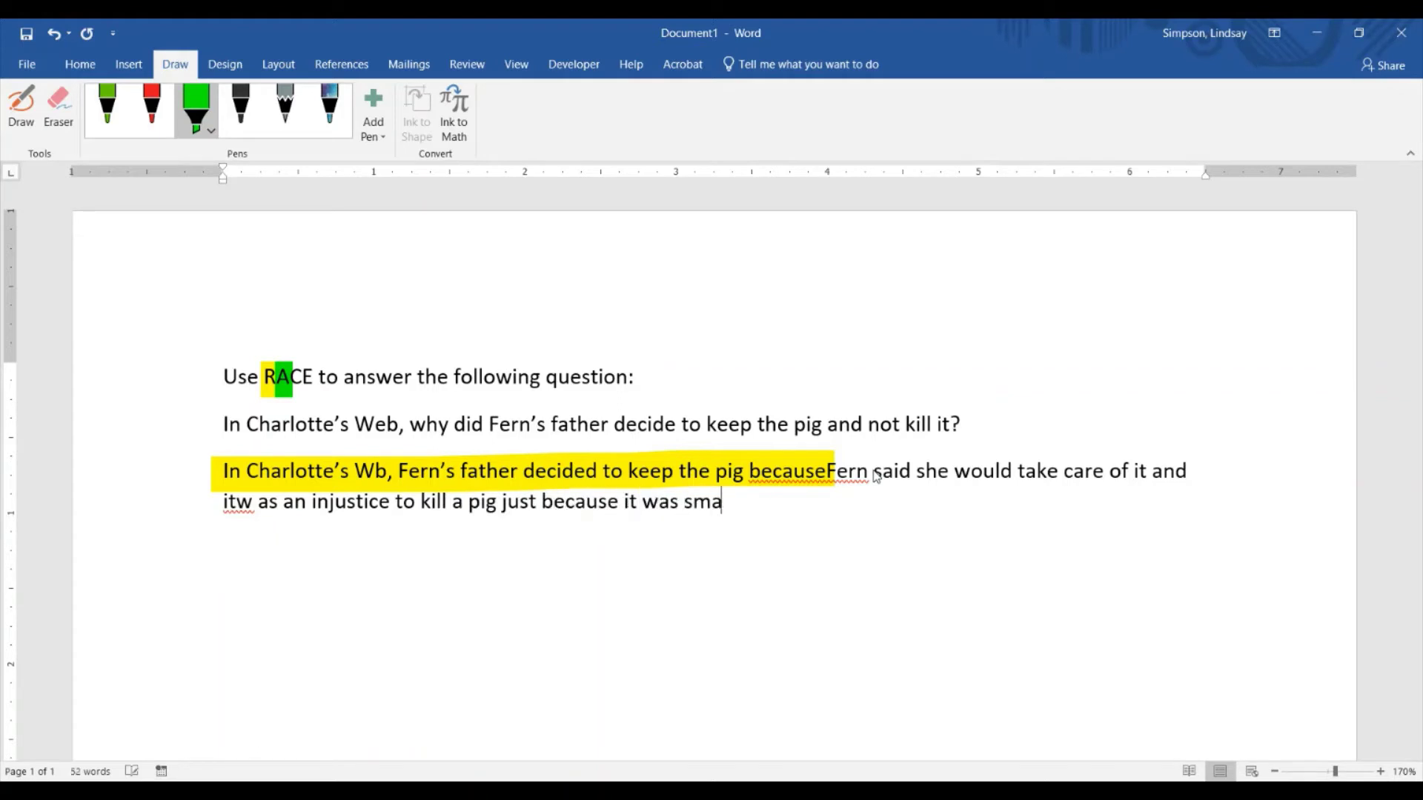
Step: Insert the missing space between "because" and "Fern" in the answer
{"action": "left_click", "coordinate": [832, 469]}
{"action": "left_click", "coordinate": [854, 446]}
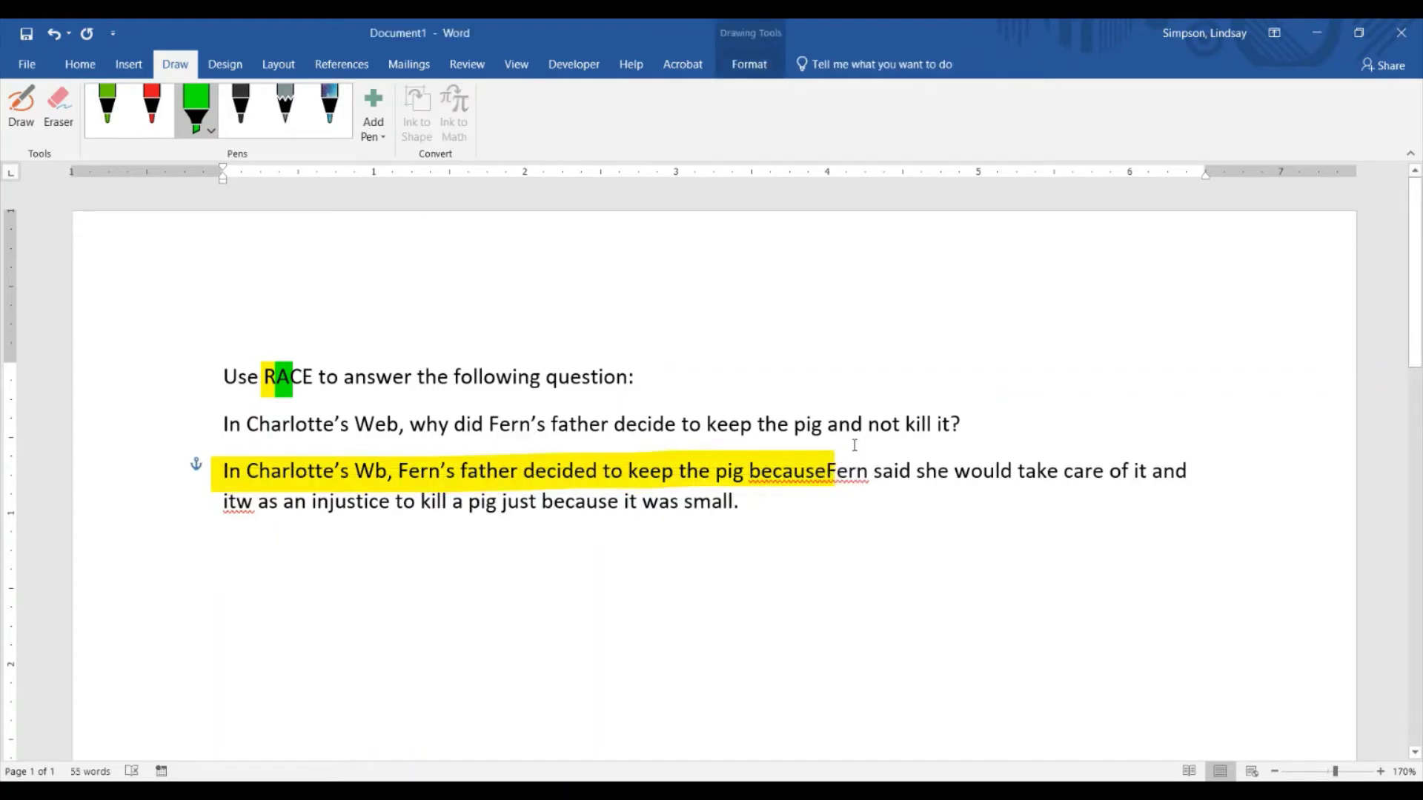
{"action": "left_click", "coordinate": [850, 474]}
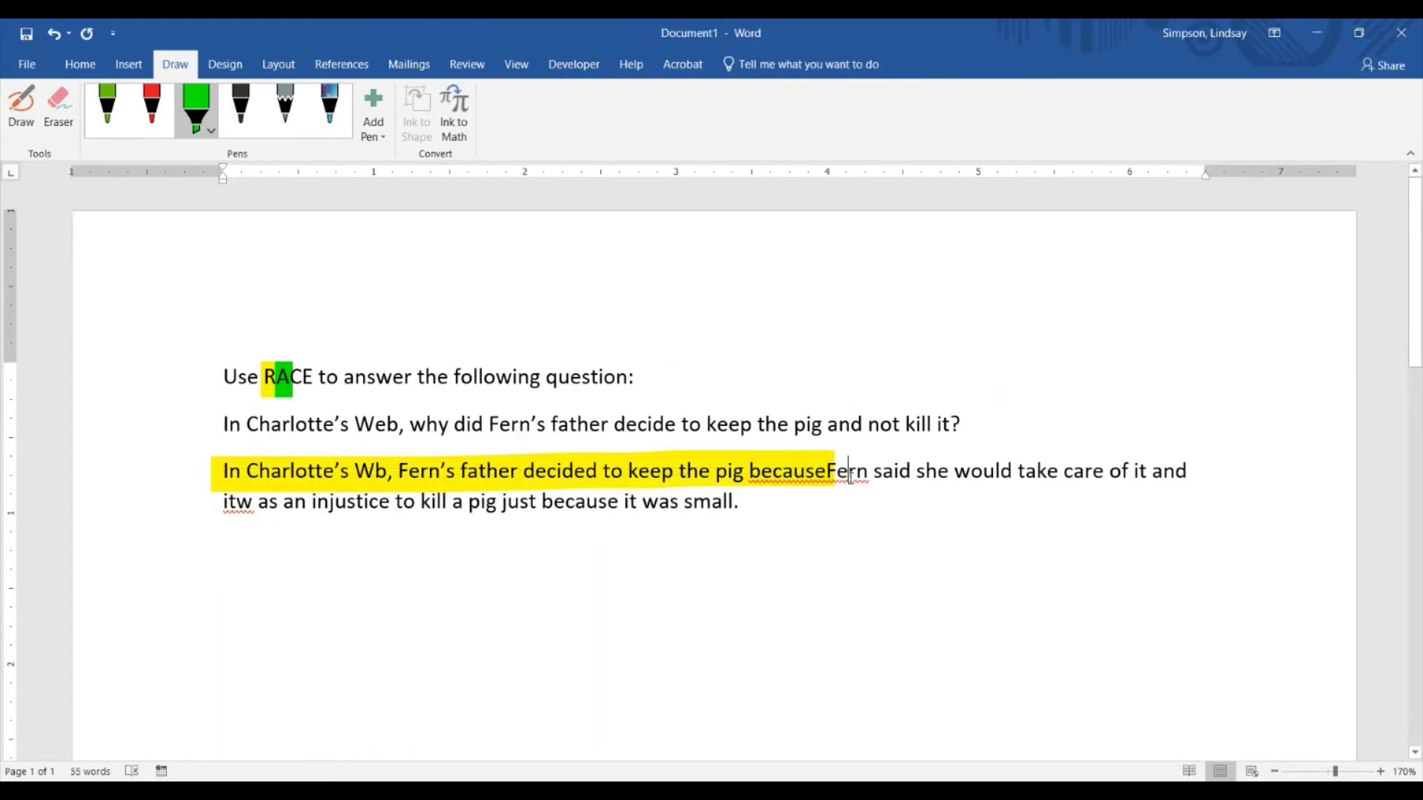
{"action": "key", "text": "Left"}
{"action": "key", "text": "Left"}
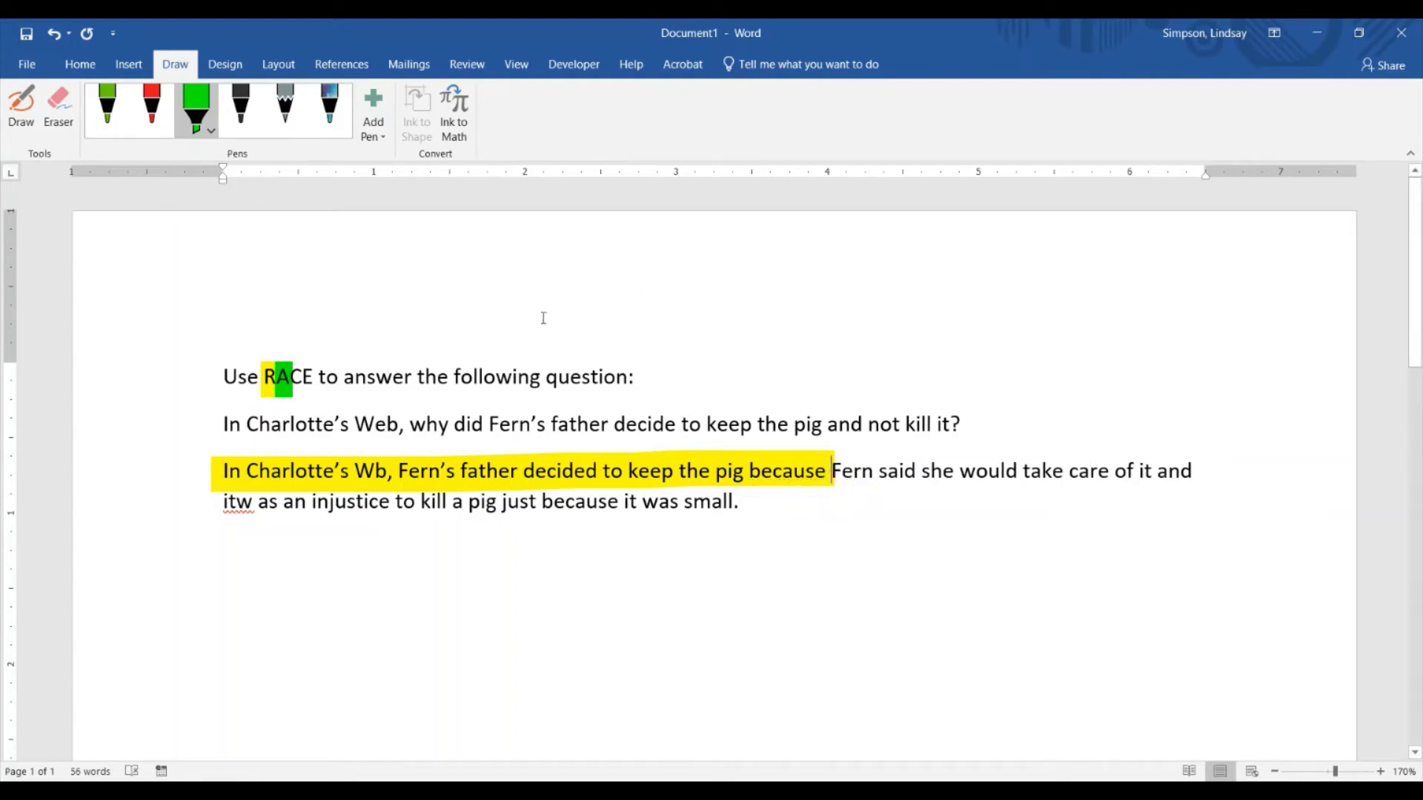
Step: Correct the misspaced "itw as" to "it was" in the second line of the answer
{"action": "left_click", "coordinate": [229, 501]}
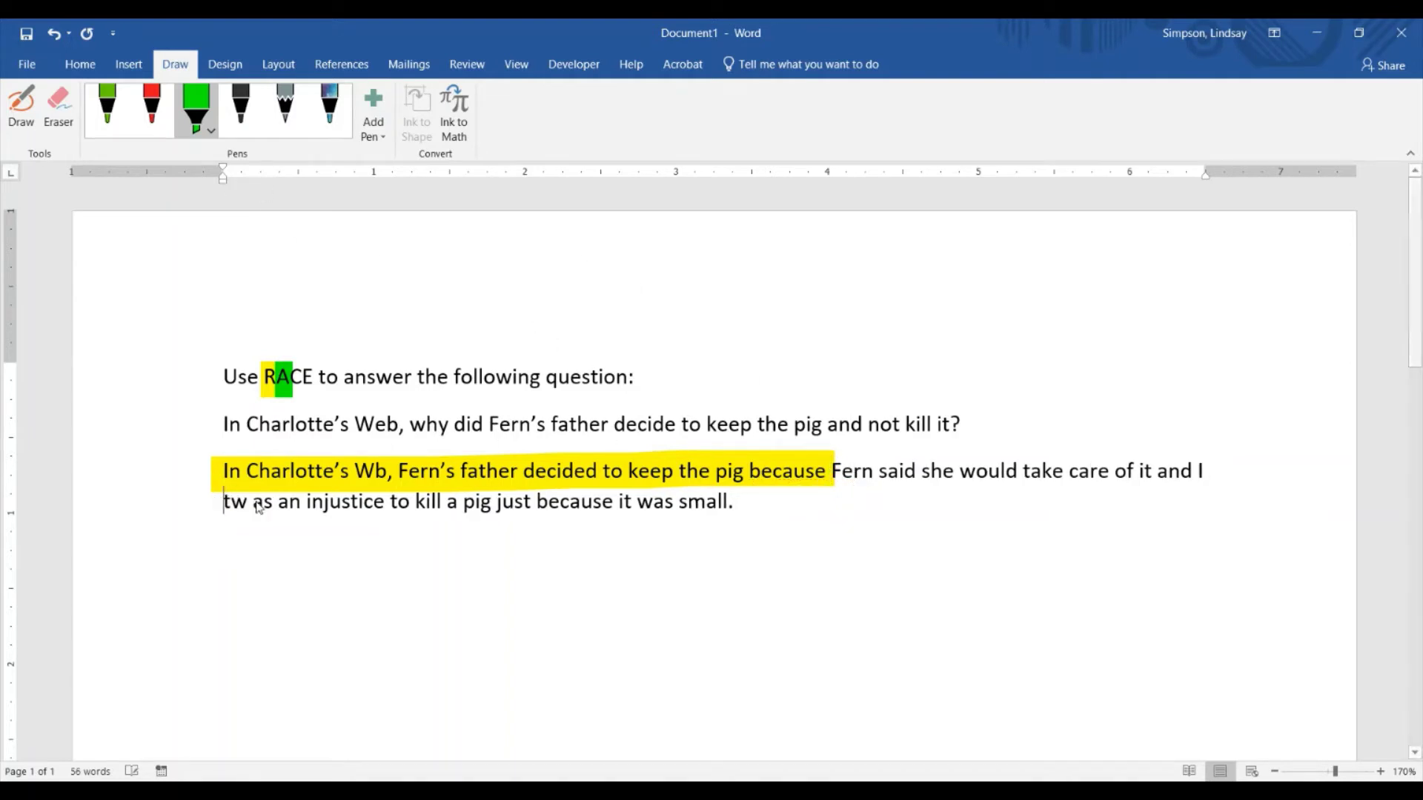
{"action": "key", "text": "ctrl+z"}
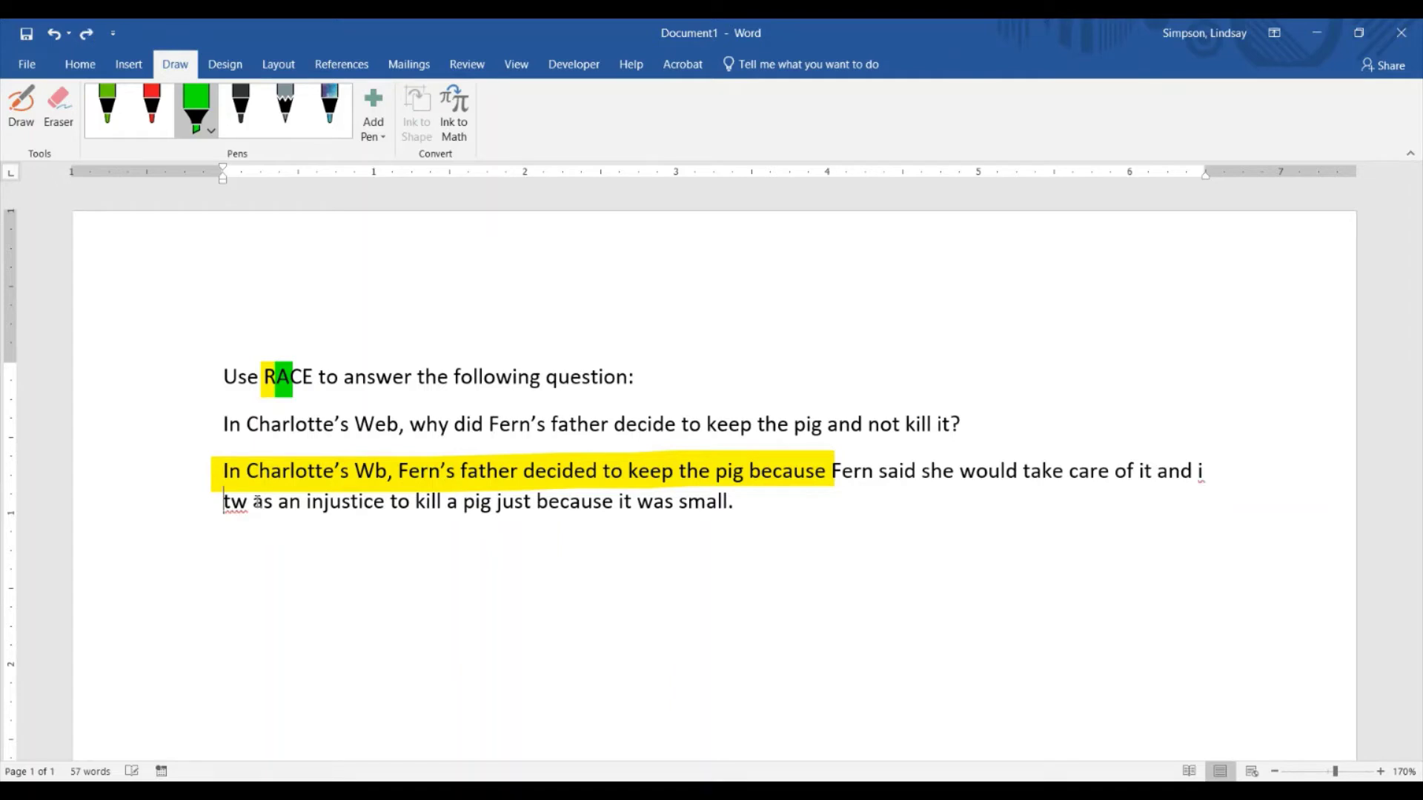
{"action": "key", "text": "ctrl+z"}
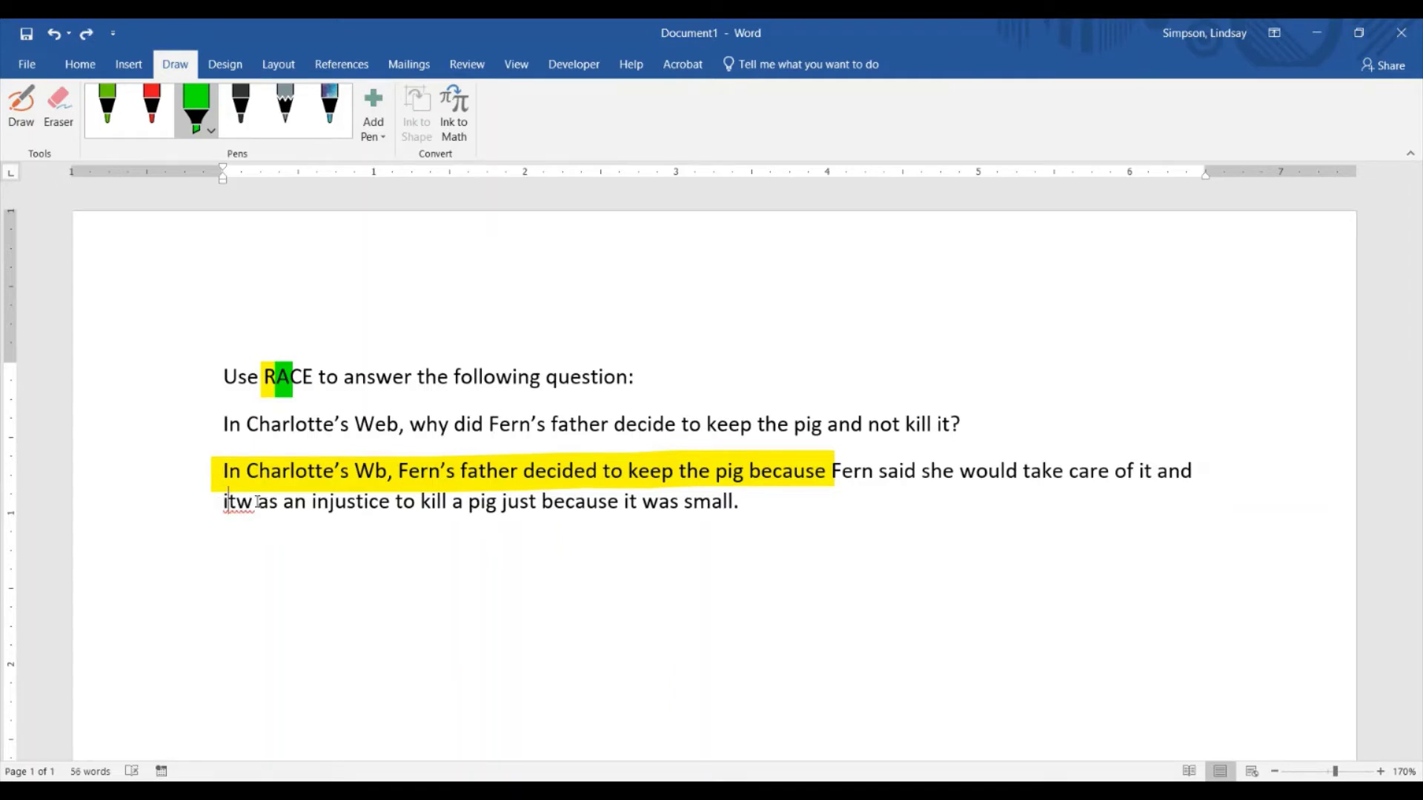
{"action": "key", "text": "Right"}
{"action": "key", "text": "Delete"}
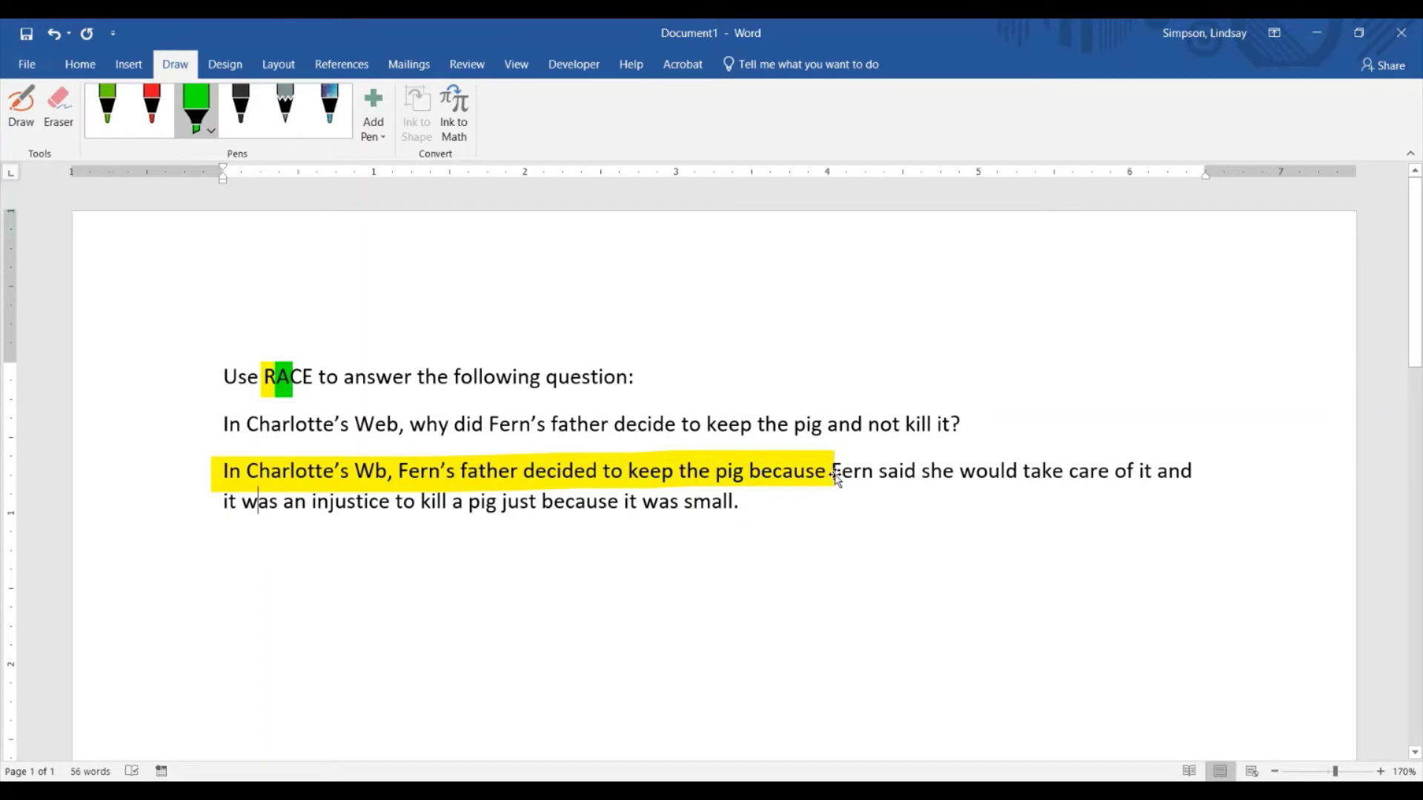
Step: Highlight the answer text from "Fern said she would take care of it" through "because it was small." in green
{"action": "left_click", "coordinate": [199, 108]}
{"action": "left_click", "coordinate": [22, 110]}
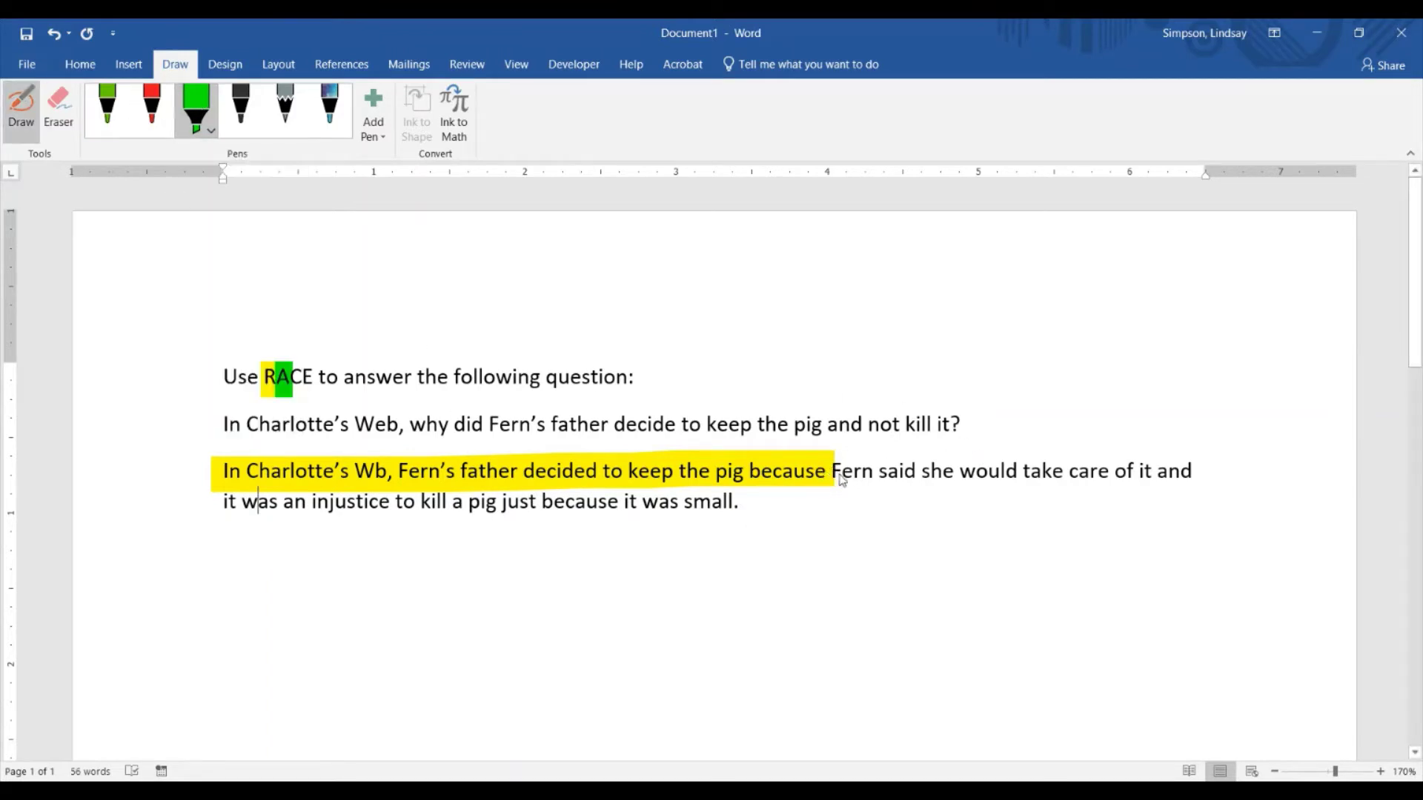
{"action": "mouse_move", "coordinate": [833, 457]}
{"action": "left_mouse_down"}
{"action": "mouse_move", "coordinate": [837, 479]}
{"action": "mouse_move", "coordinate": [1057, 482]}
{"action": "mouse_move", "coordinate": [1119, 519]}
{"action": "mouse_move", "coordinate": [1189, 471]}
{"action": "left_mouse_up"}
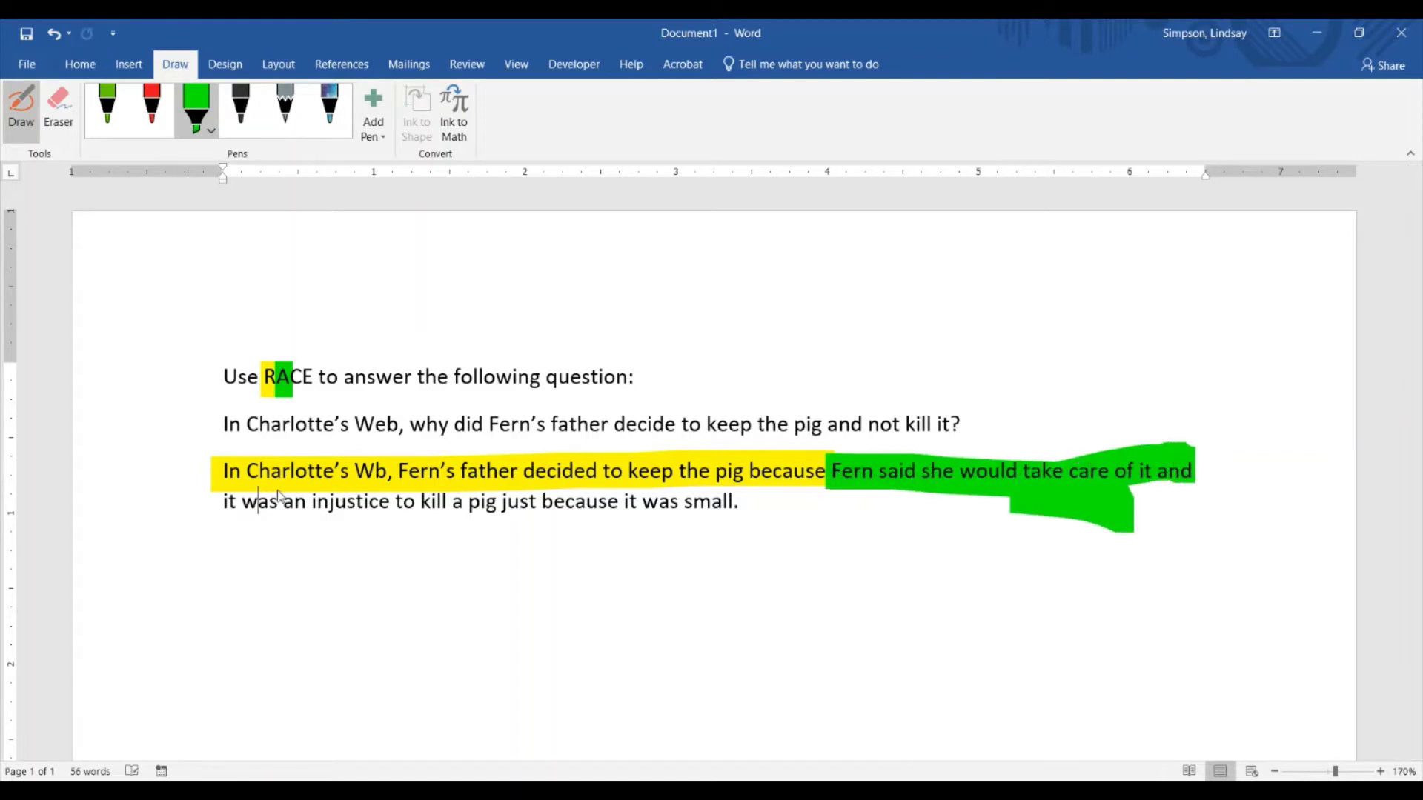
{"action": "left_click_drag", "start_coordinate": [220, 501], "coordinate": [744, 506]}
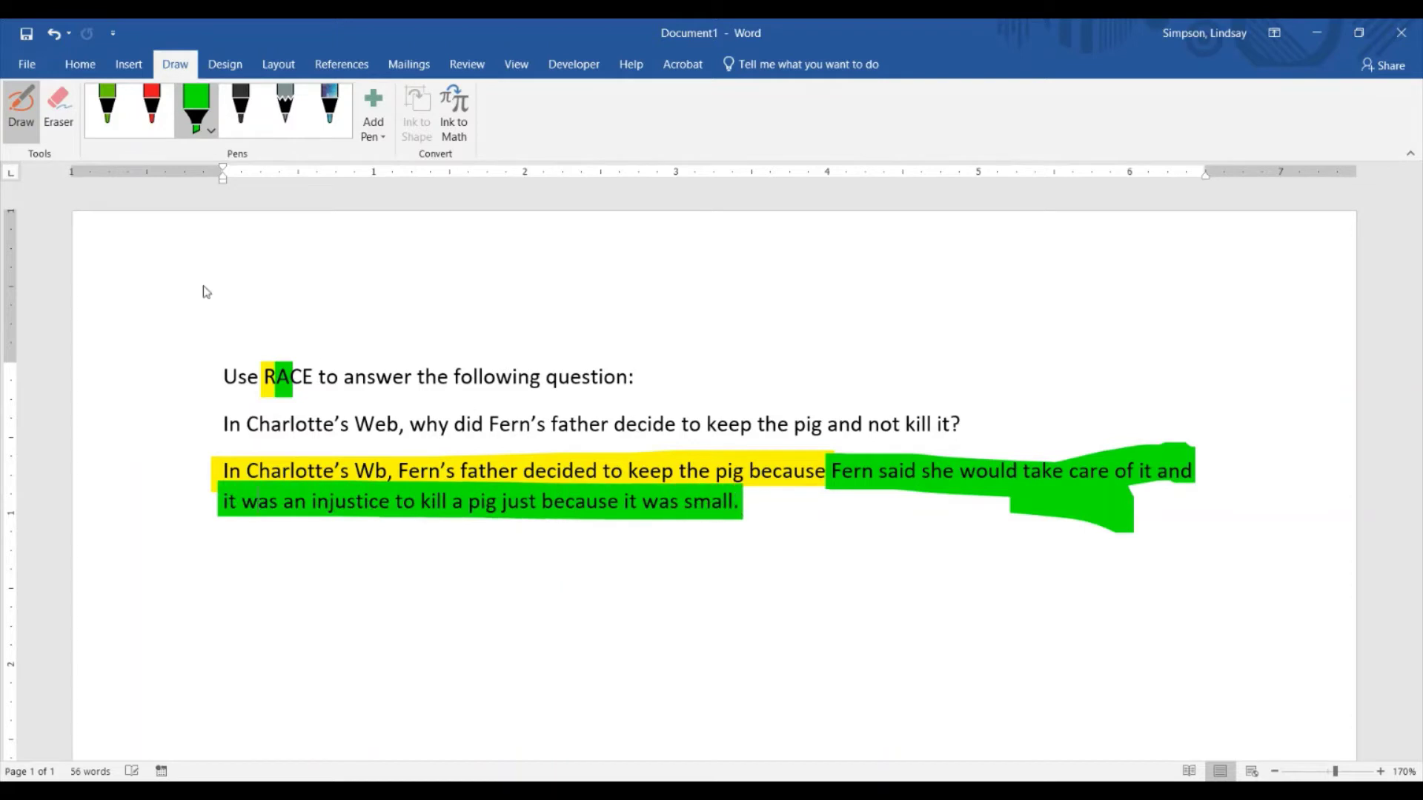
Step: Change the highlighter pen to pink, highlight the letter C in "RACE", and leave drawing mode
{"action": "left_click", "coordinate": [211, 133]}
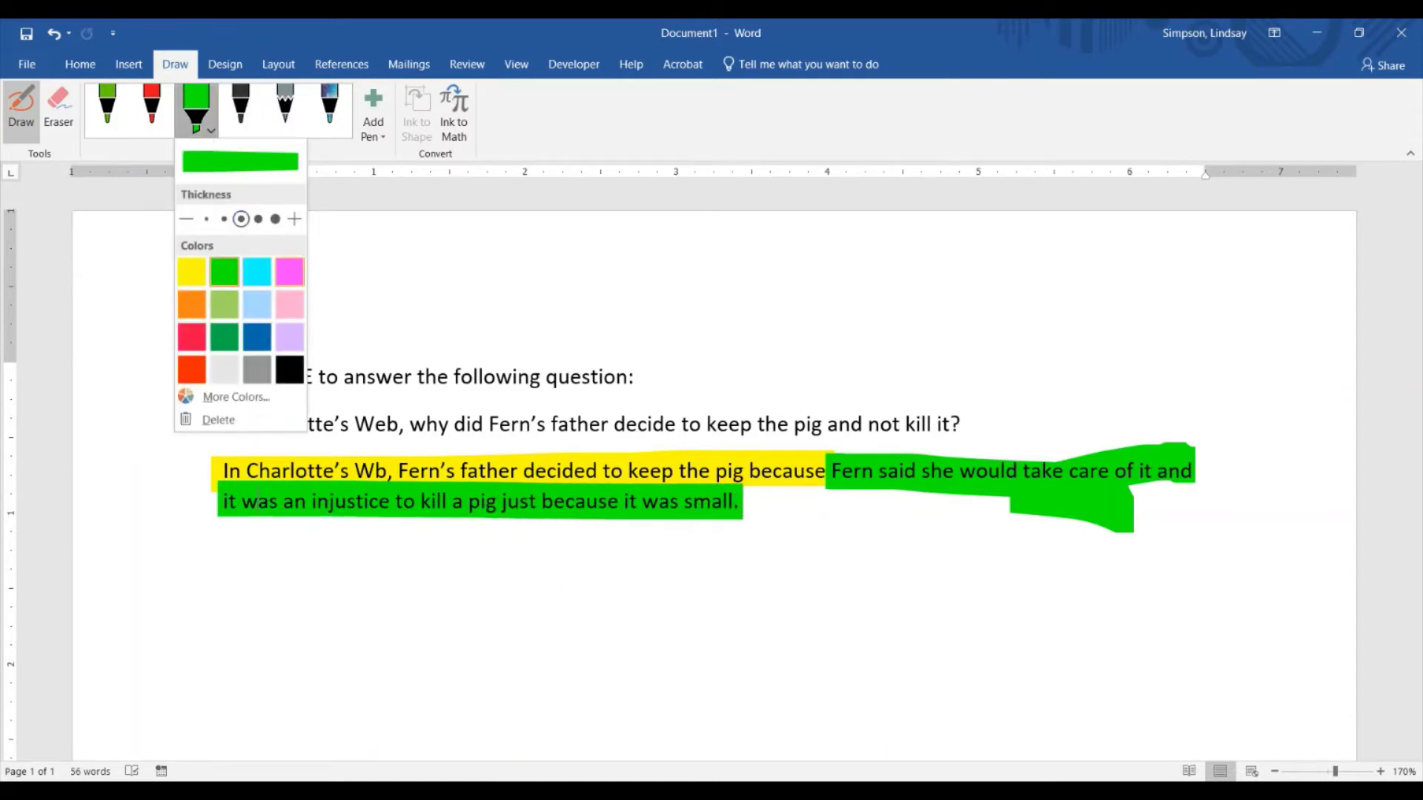
{"action": "left_click", "coordinate": [289, 272]}
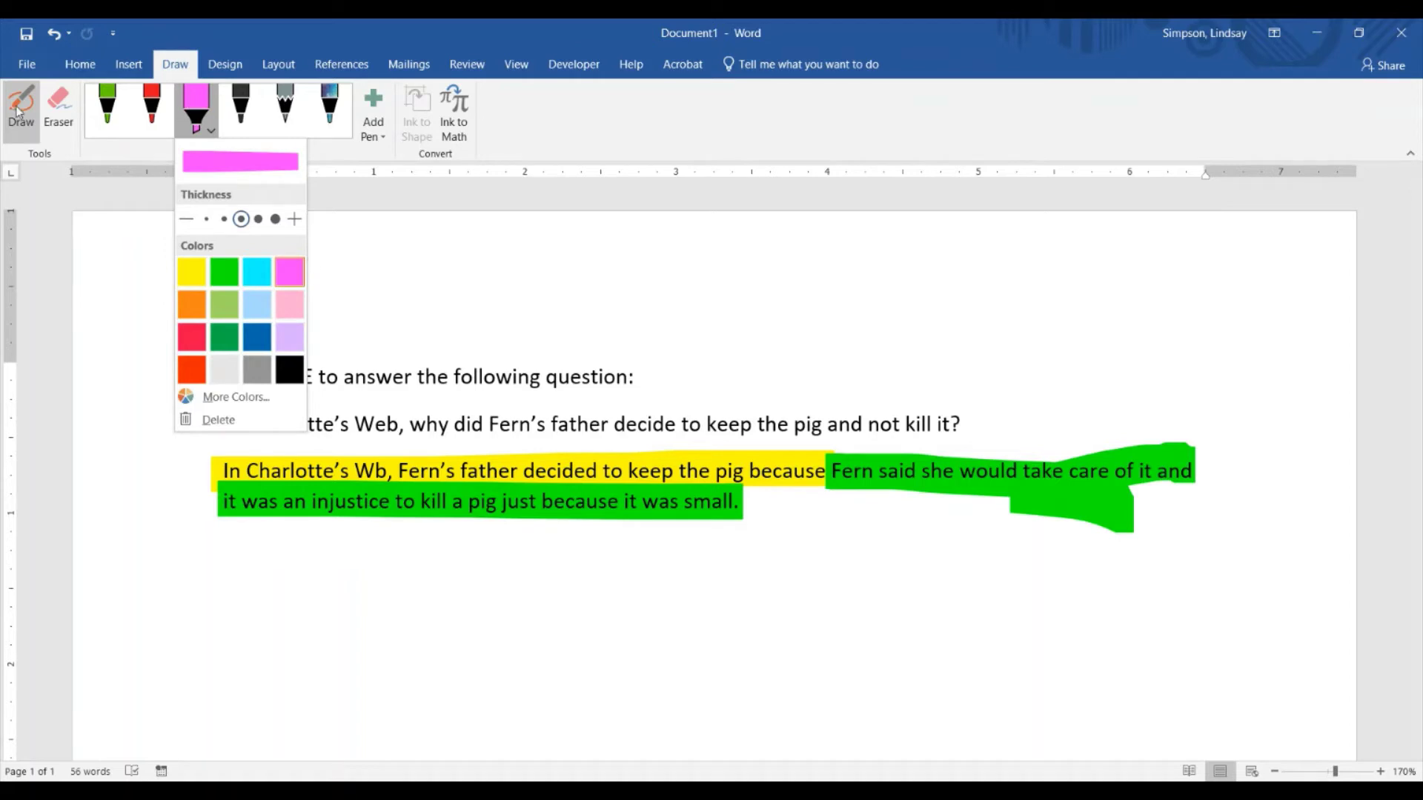
{"action": "left_click", "coordinate": [207, 120]}
{"action": "left_click", "coordinate": [207, 121]}
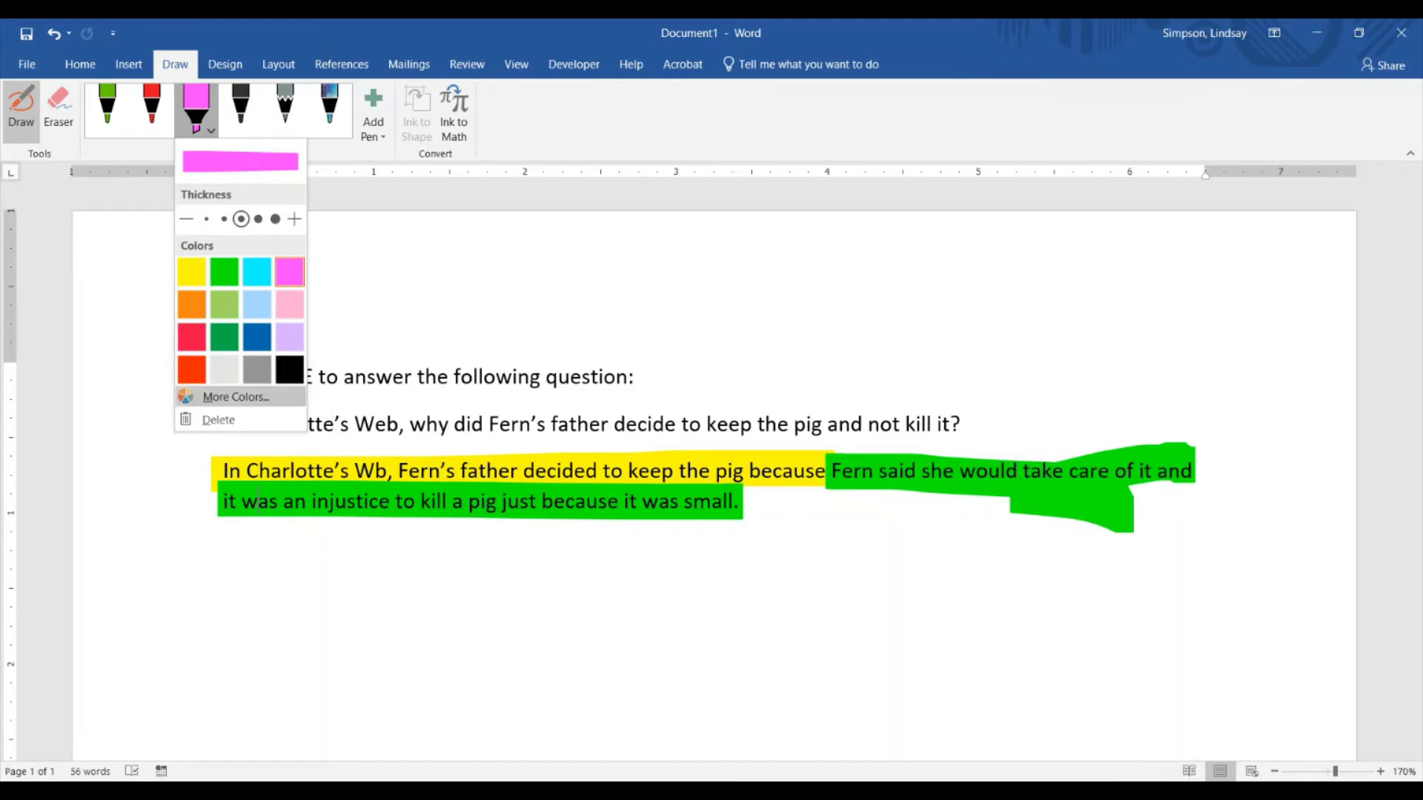
{"action": "left_click", "coordinate": [58, 107]}
{"action": "left_click", "coordinate": [21, 111]}
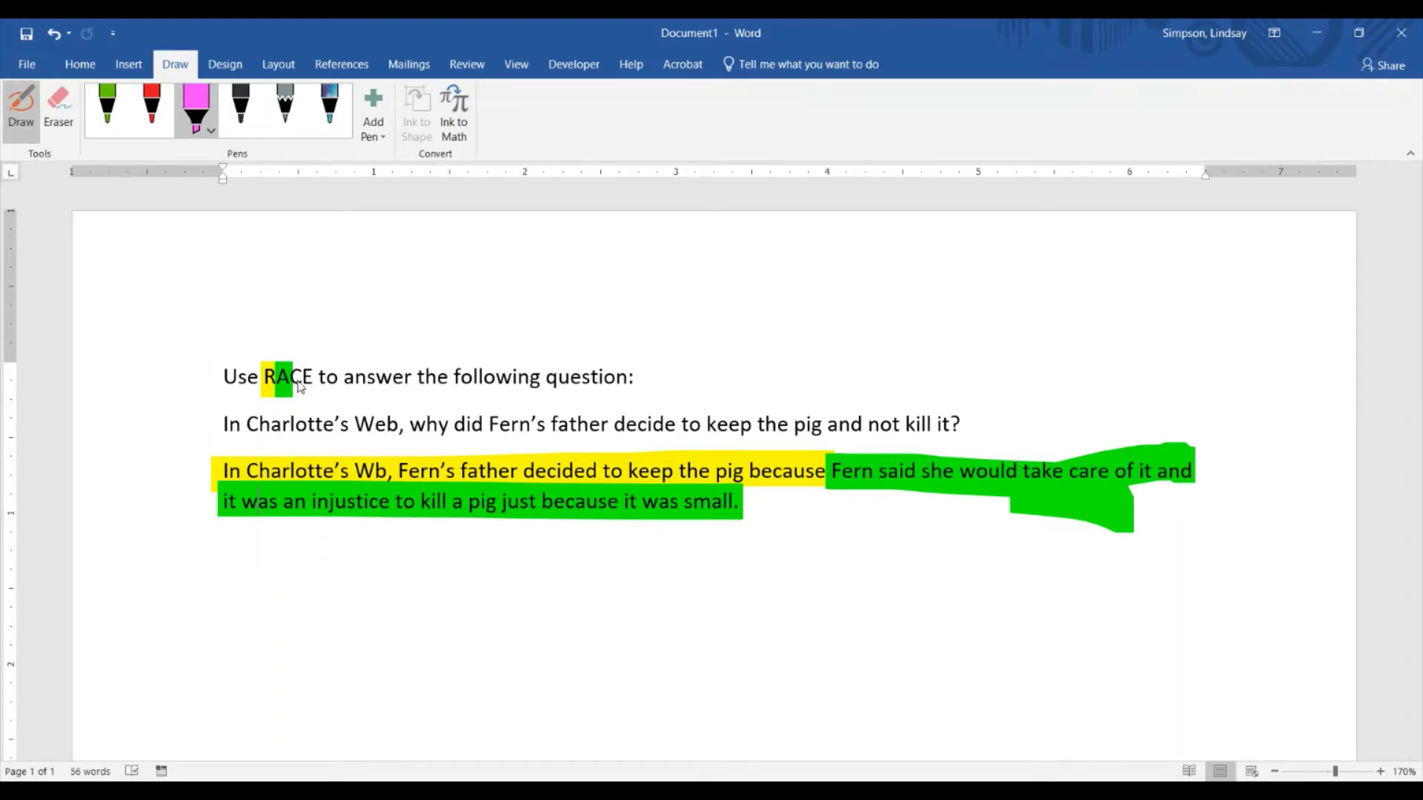
{"action": "left_click_drag", "start_coordinate": [300, 385], "coordinate": [301, 394]}
{"action": "left_click_drag", "start_coordinate": [758, 499], "coordinate": [787, 501]}
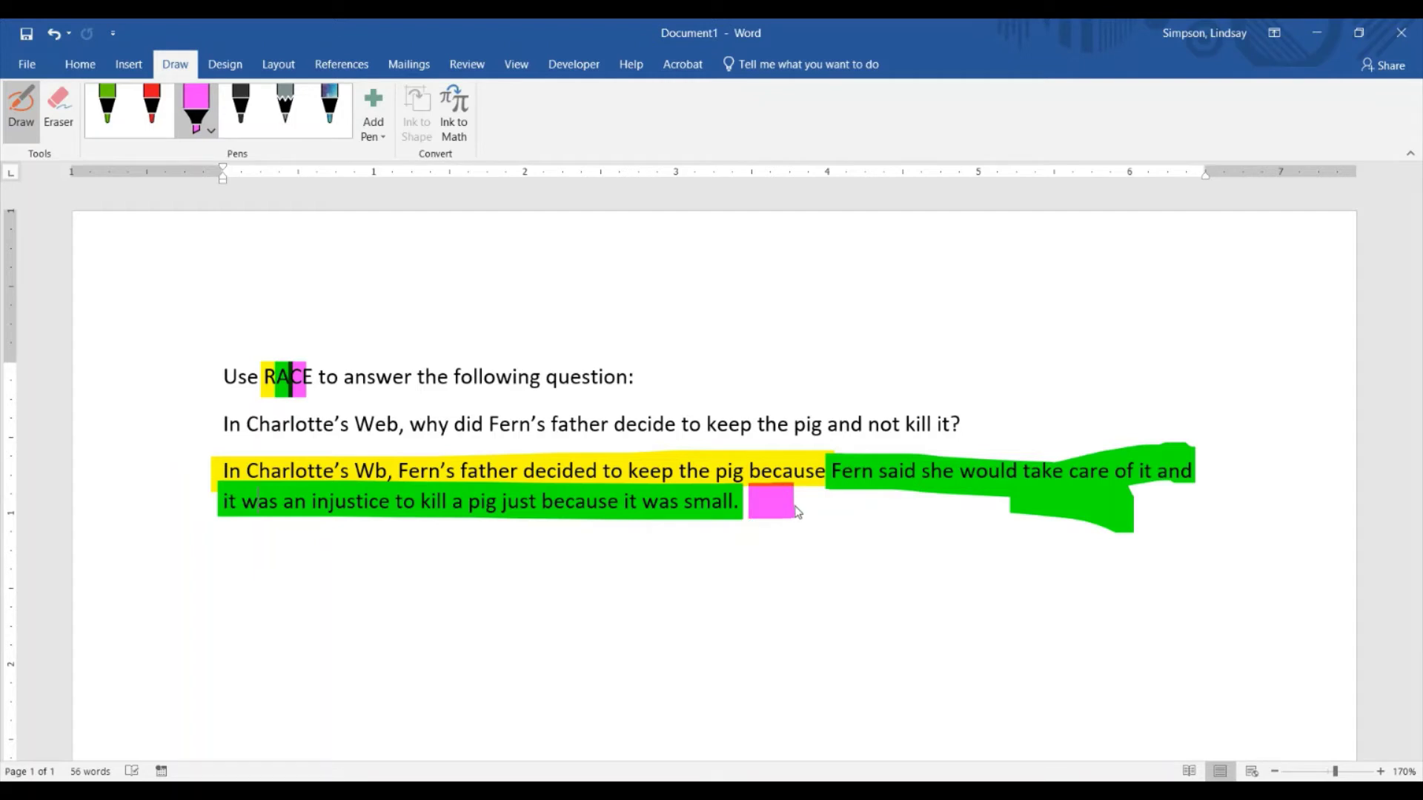
{"action": "left_click", "coordinate": [52, 32]}
{"action": "left_click", "coordinate": [21, 115]}
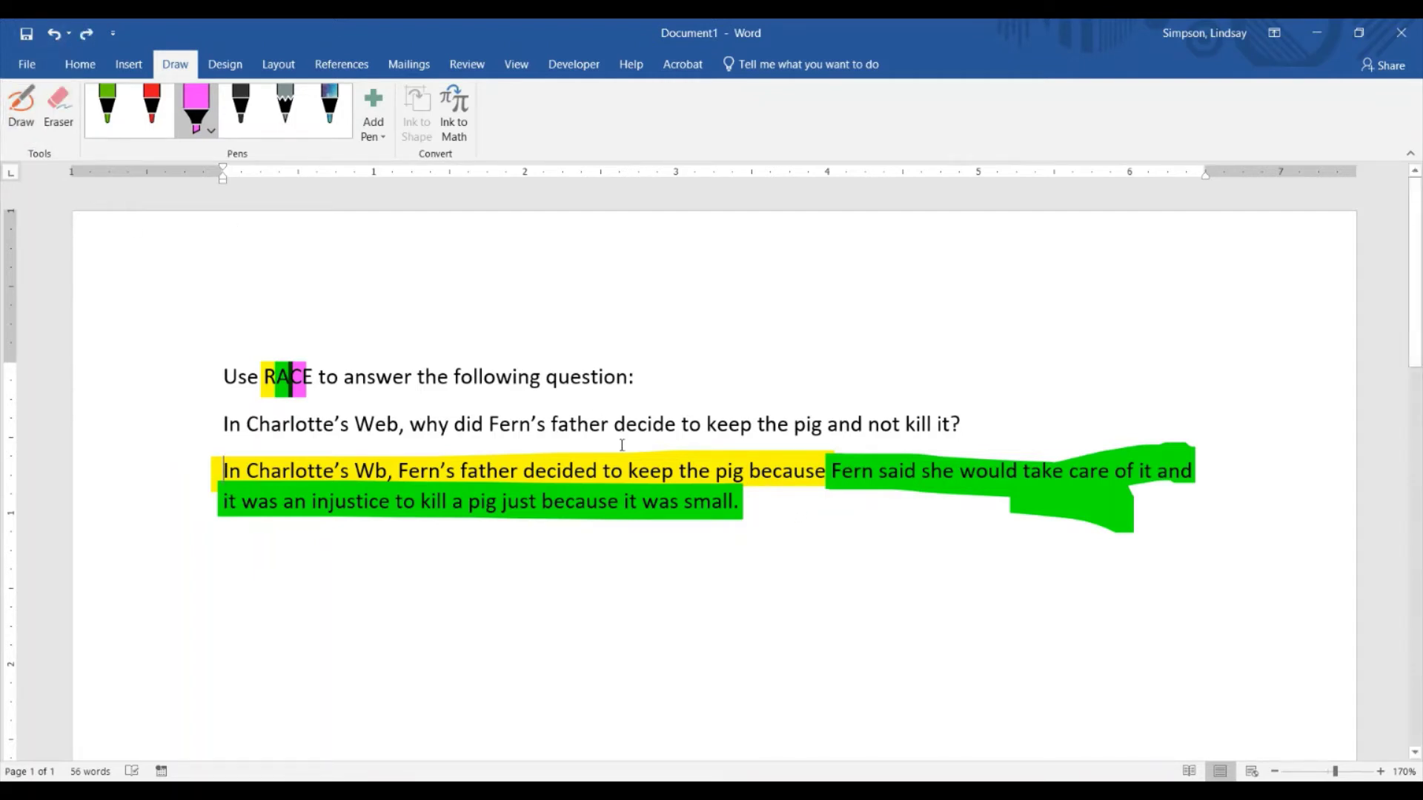
Step: Continue the answer with "On page 3, Fern explains to her father her desire to keep the pig and later names him Wilbur."
{"action": "left_click", "coordinate": [764, 505]}
{"action": "type", "text": "On page 3"}
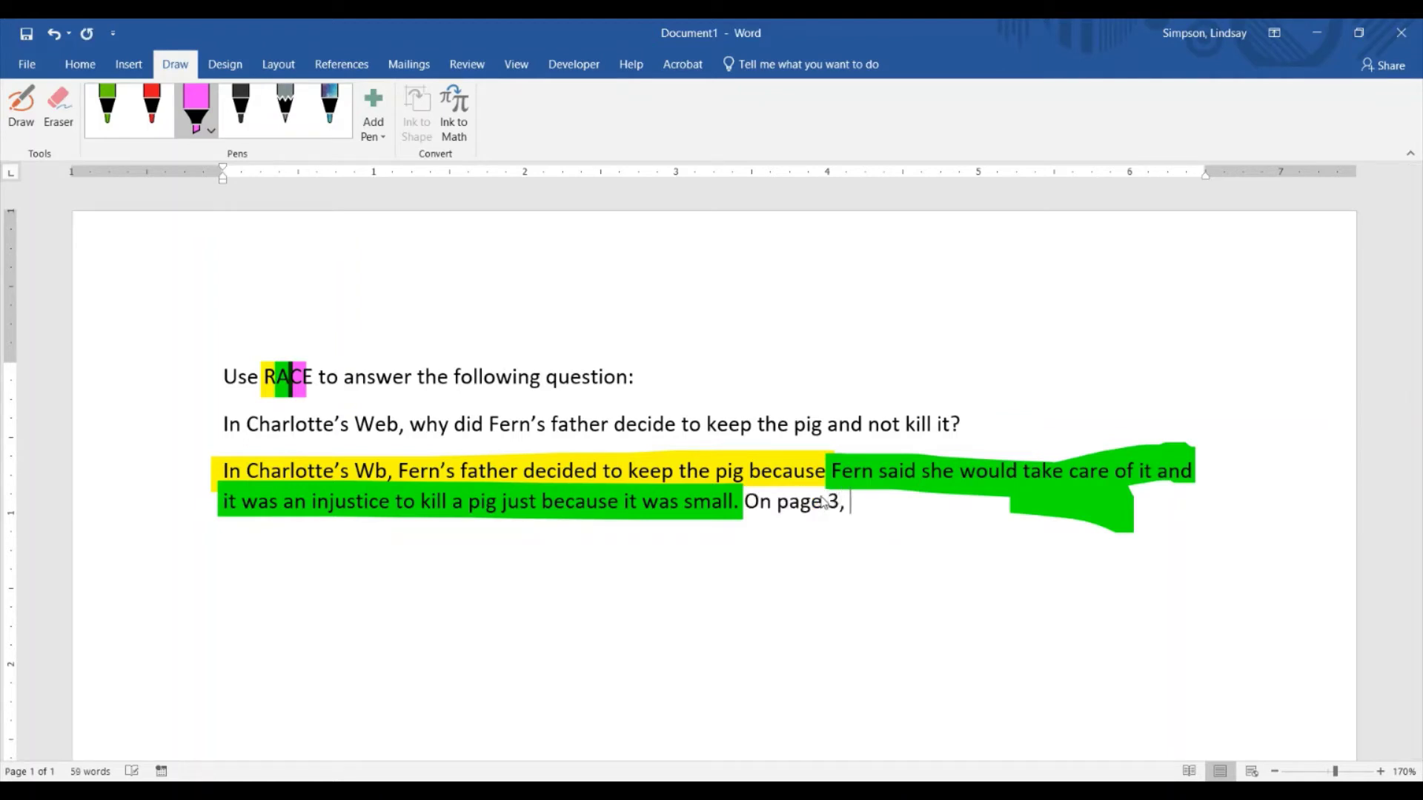
{"action": "type", "text": ", Fern explains to her father her de"}
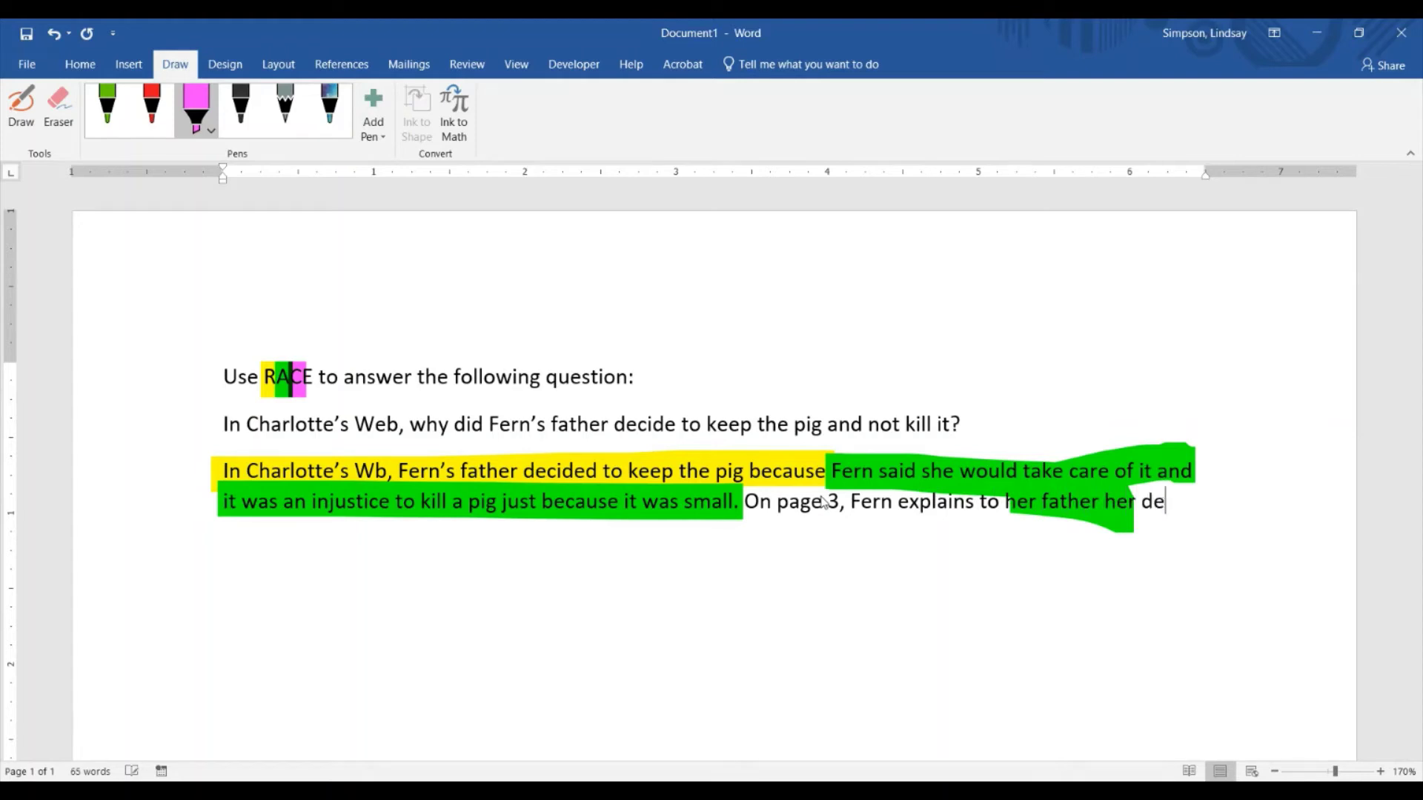
{"action": "type", "text": "sire to keep "}
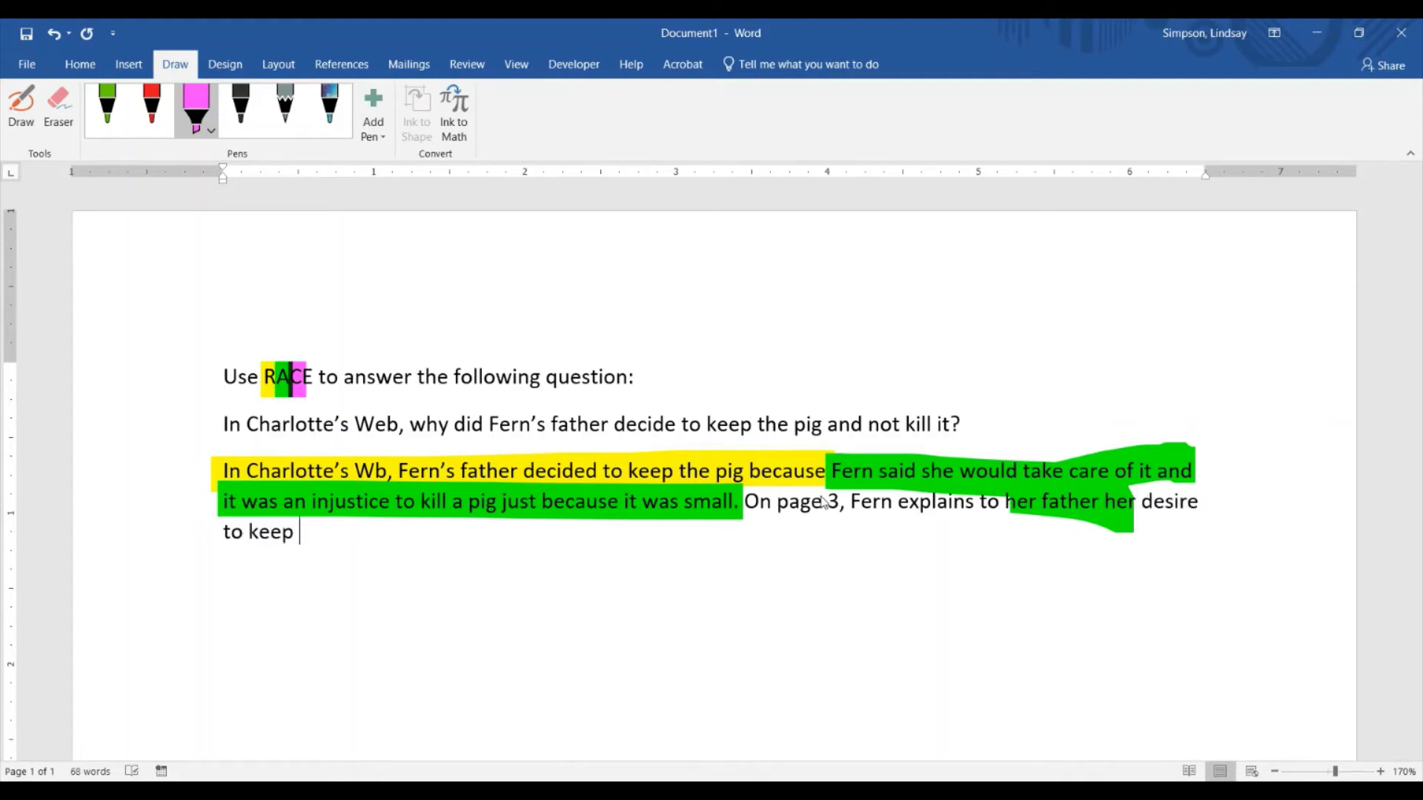
{"action": "type", "text": "the pig and later names him Wilbur."}
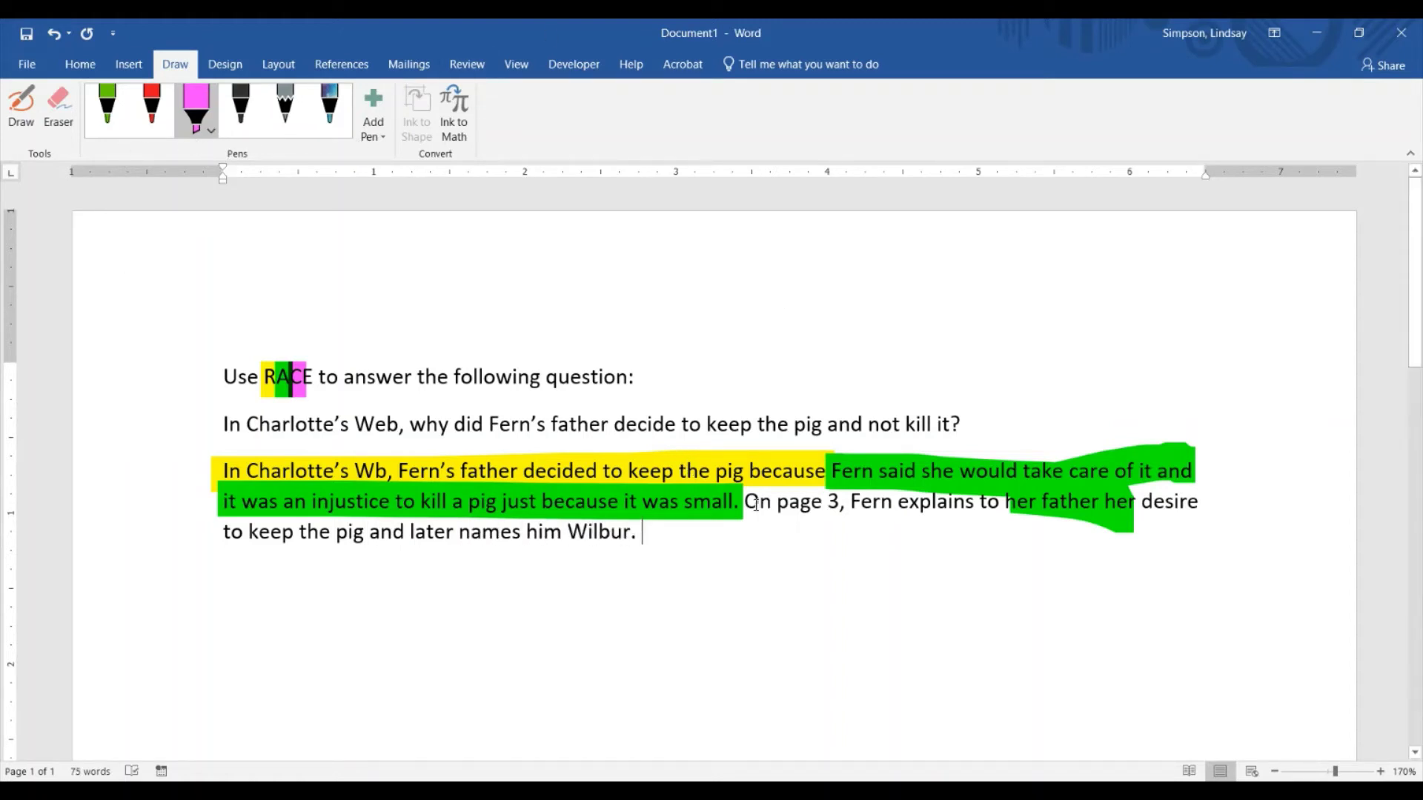
Step: Highlight the citation "On page 3," in the answer with the pink highlighter pen
{"action": "left_click", "coordinate": [20, 124]}
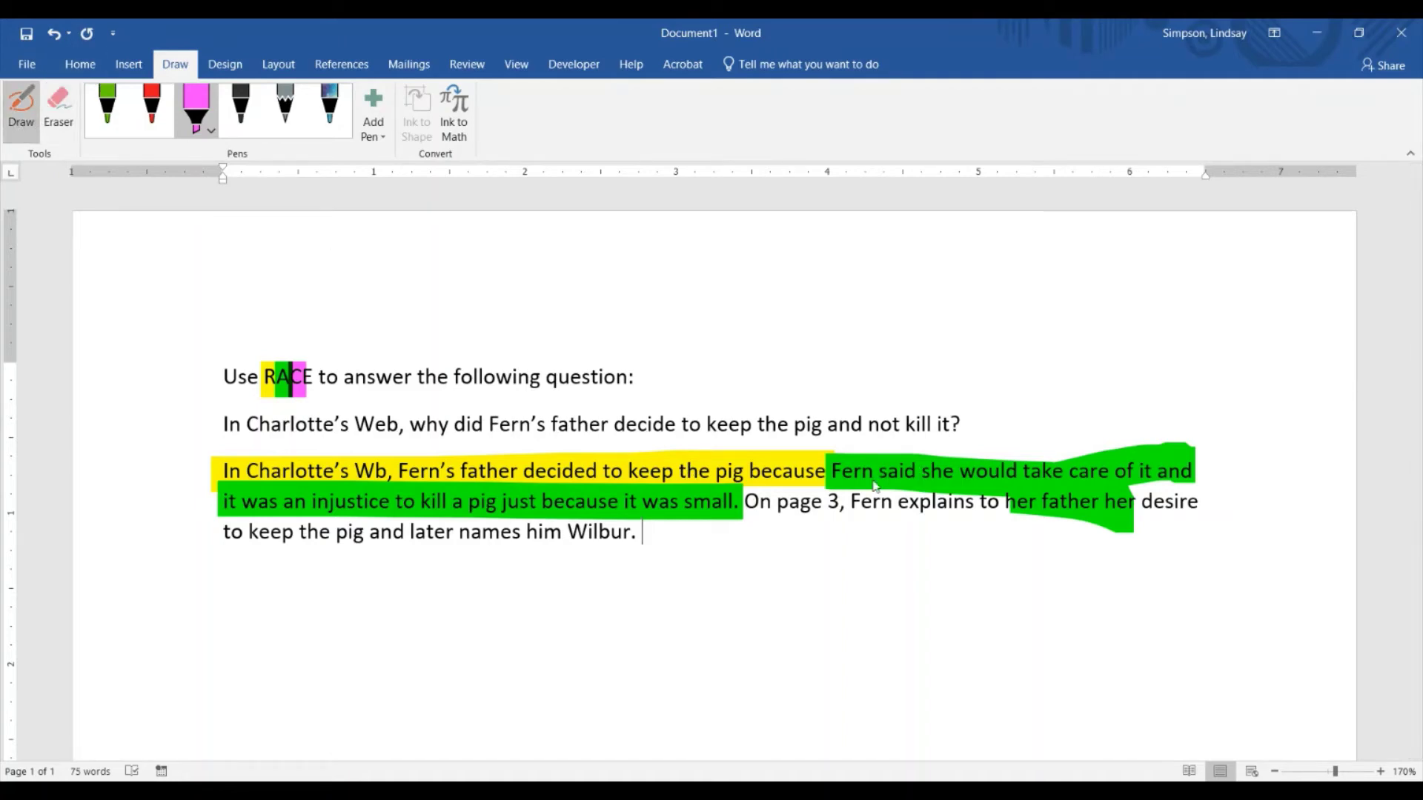
{"action": "left_click_drag", "start_coordinate": [740, 505], "coordinate": [852, 511]}
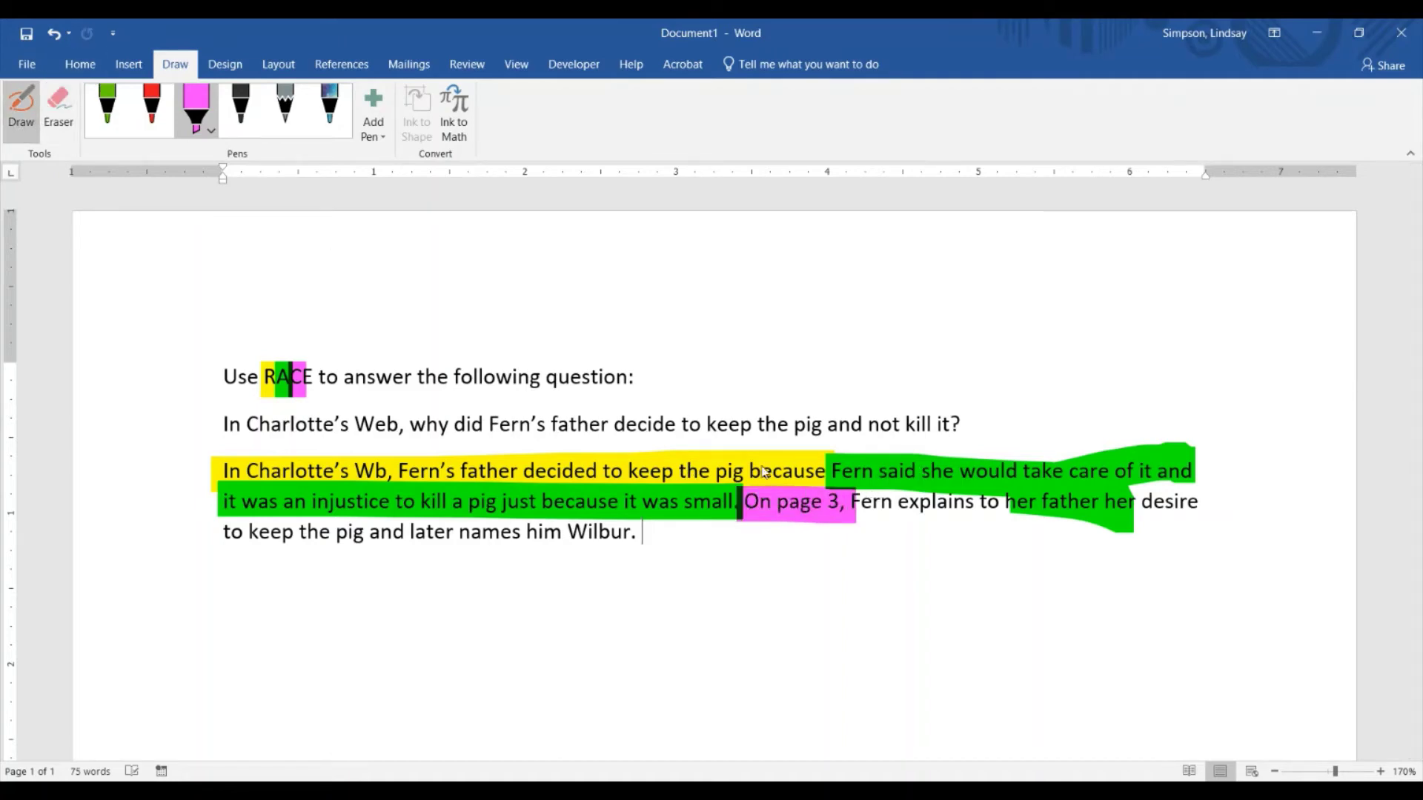
Step: Change the highlighter pen to orange and highlight the letter E in "RACE" and the text from "Fern explains" through "Wilbur."
{"action": "left_click", "coordinate": [213, 124]}
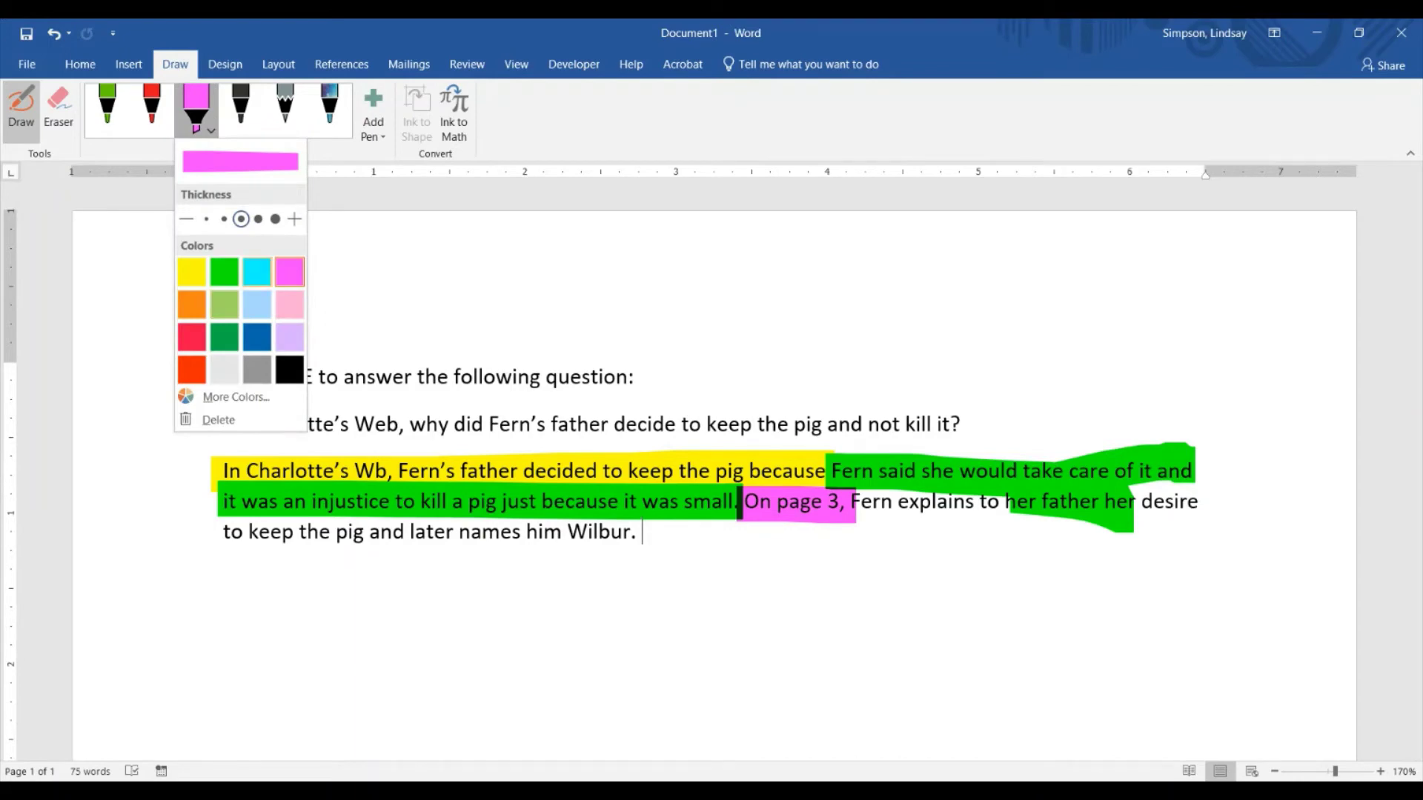
{"action": "left_click", "coordinate": [191, 305]}
{"action": "left_click_drag", "start_coordinate": [334, 382], "coordinate": [302, 384]}
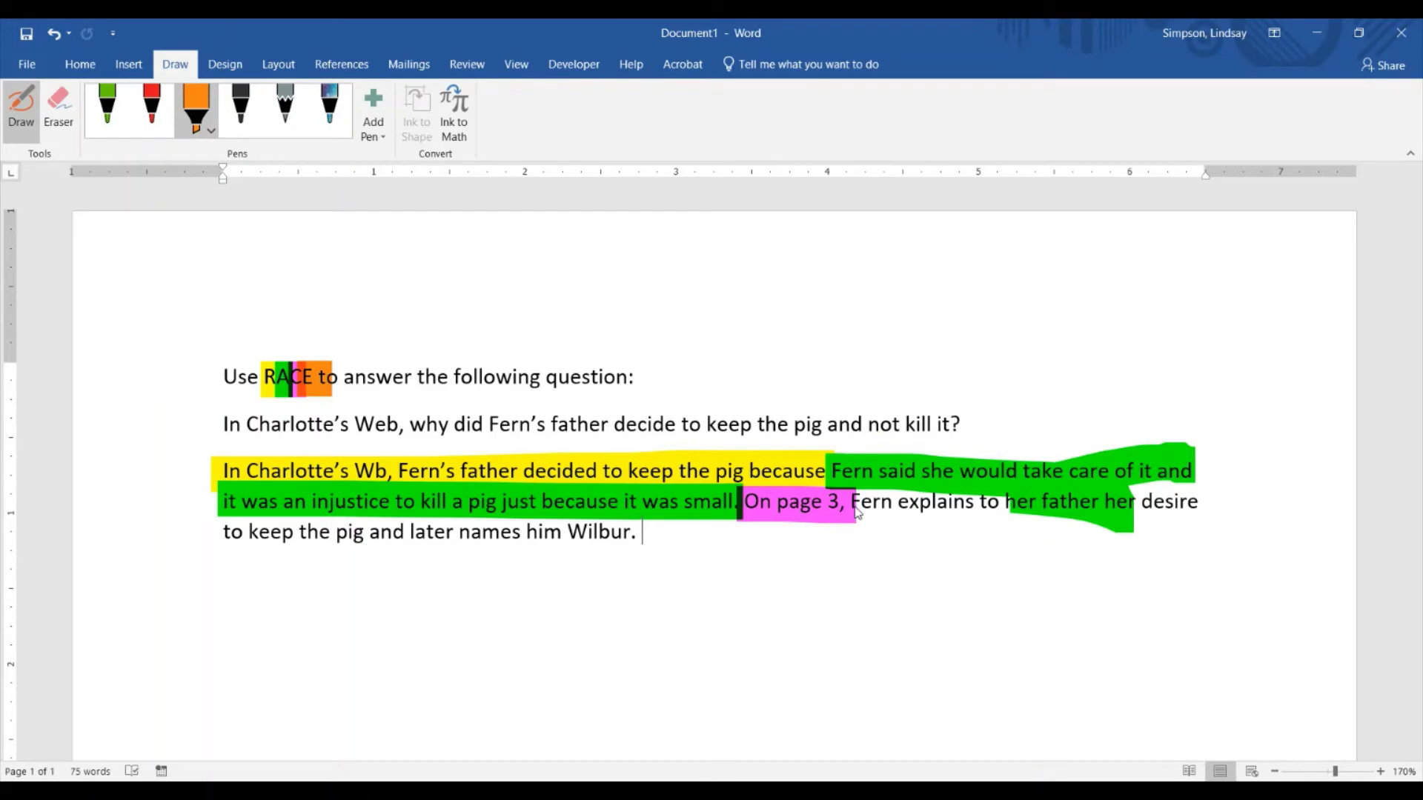
{"action": "left_click_drag", "start_coordinate": [856, 512], "coordinate": [1184, 517]}
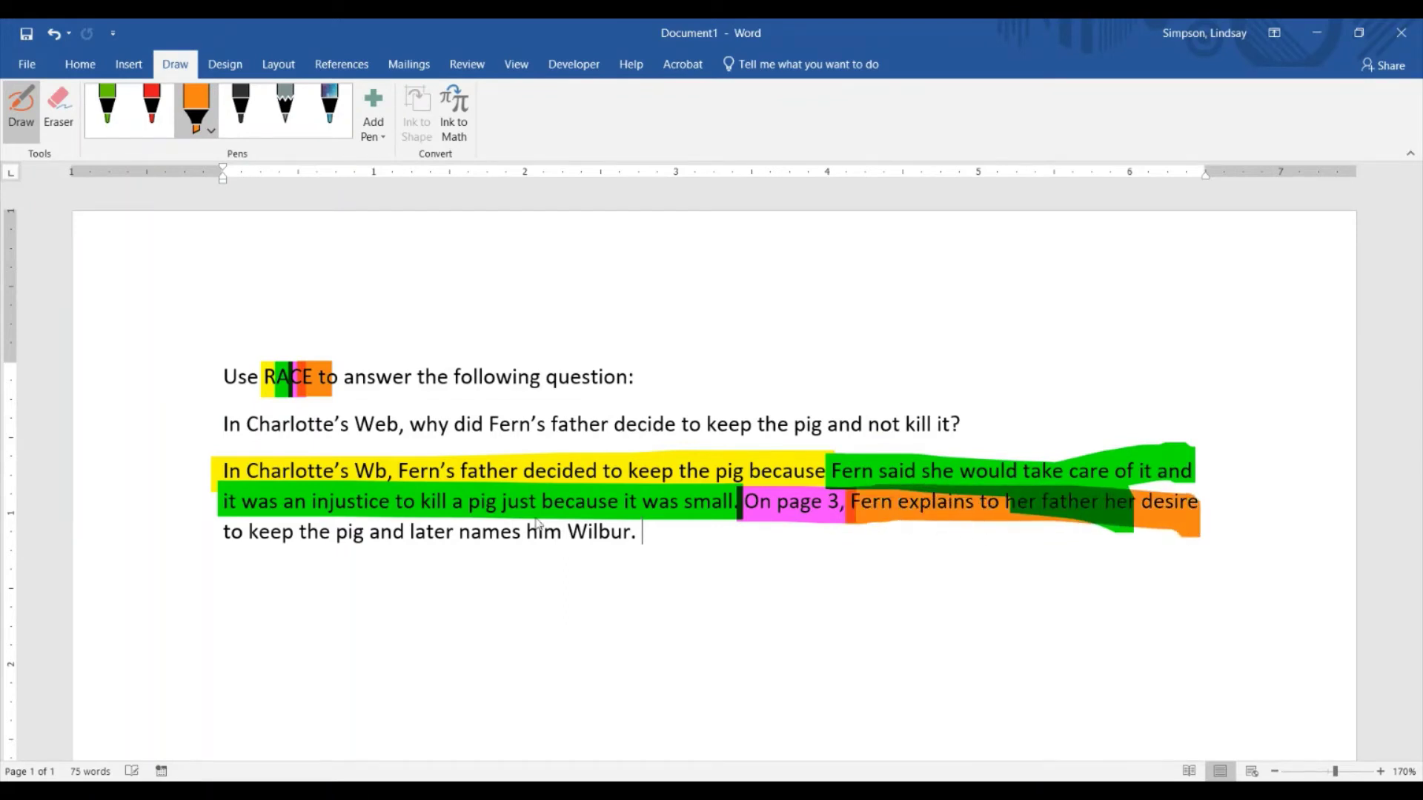
{"action": "left_click_drag", "start_coordinate": [221, 542], "coordinate": [650, 539]}
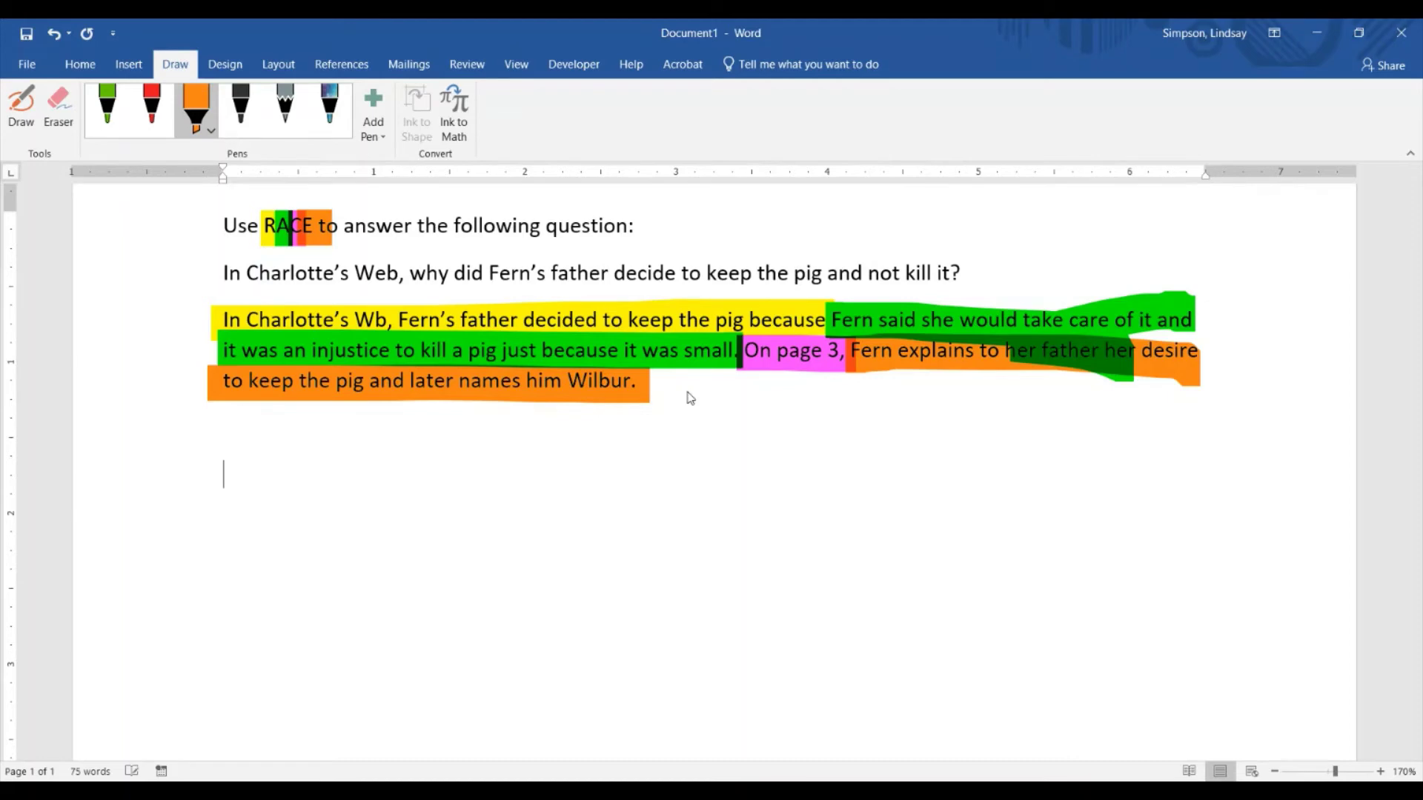
Step: Below, add "Wilbur lives in a pig pen that is 5 ft long and has a width of 7 ft. What is the area of his pig pen?"
{"action": "type", "text": "Wilbur lives in a pig p"}
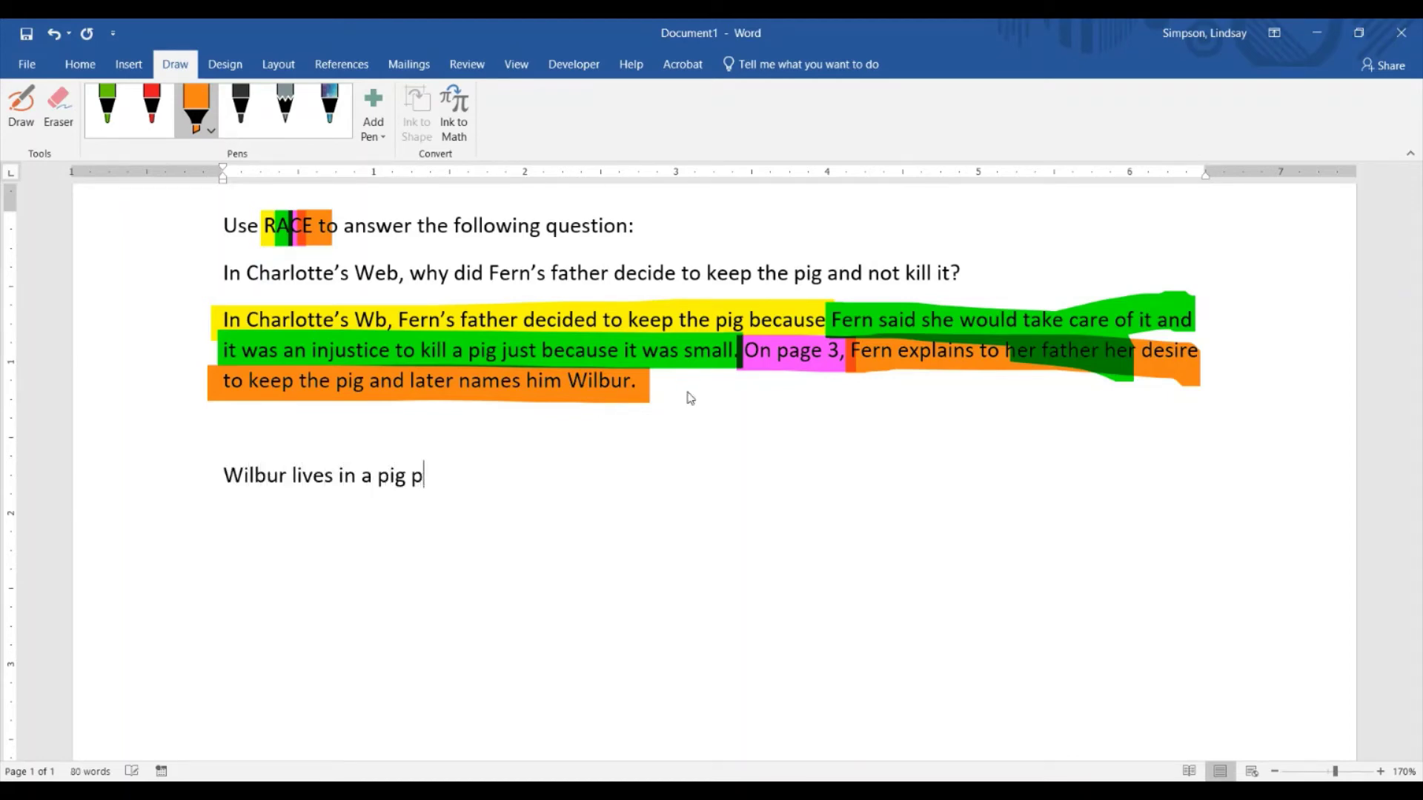
{"action": "type", "text": "en that is 5 ft "}
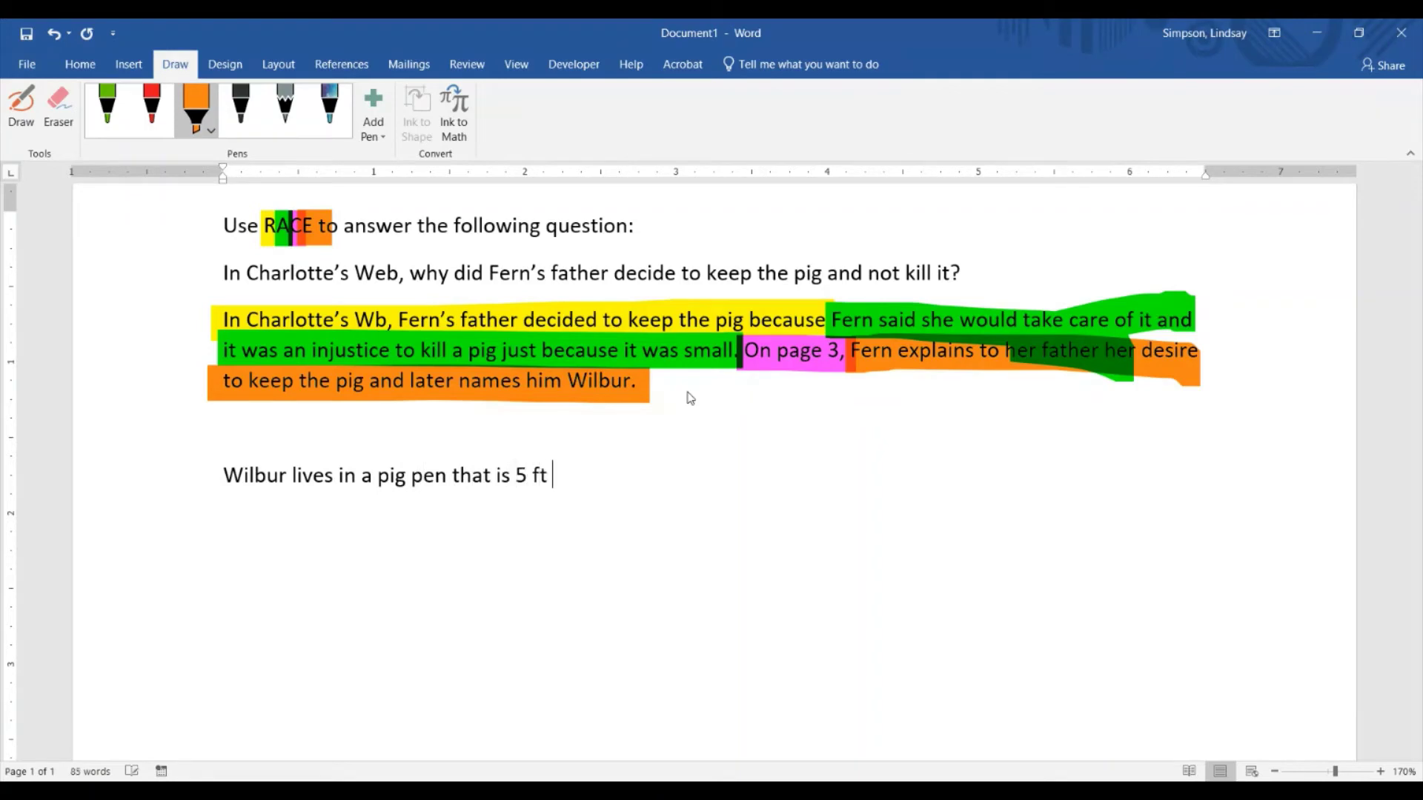
{"action": "type", "text": "i"}
{"action": "type", "text": "ong and has a wid"}
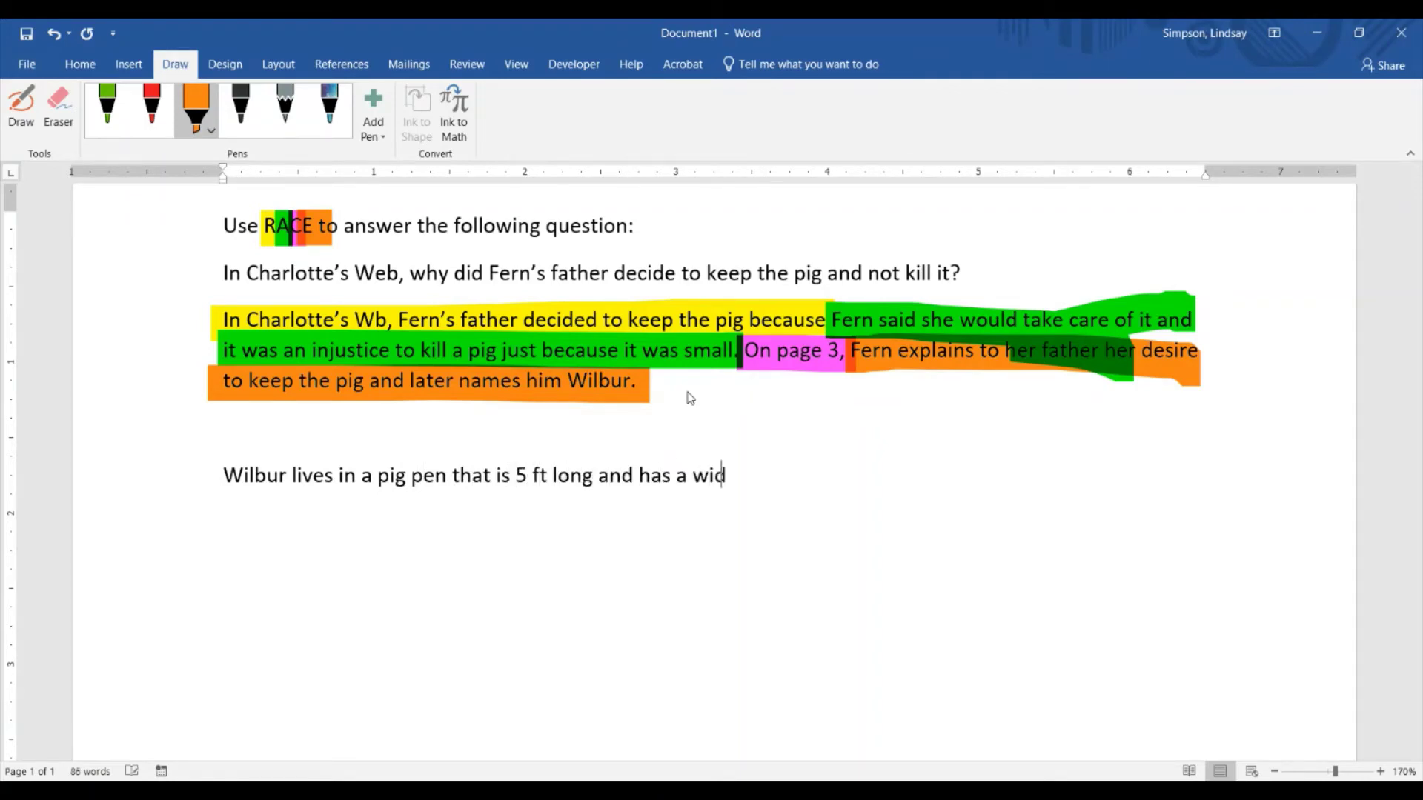
{"action": "type", "text": "th of 7 ft. What is the area "}
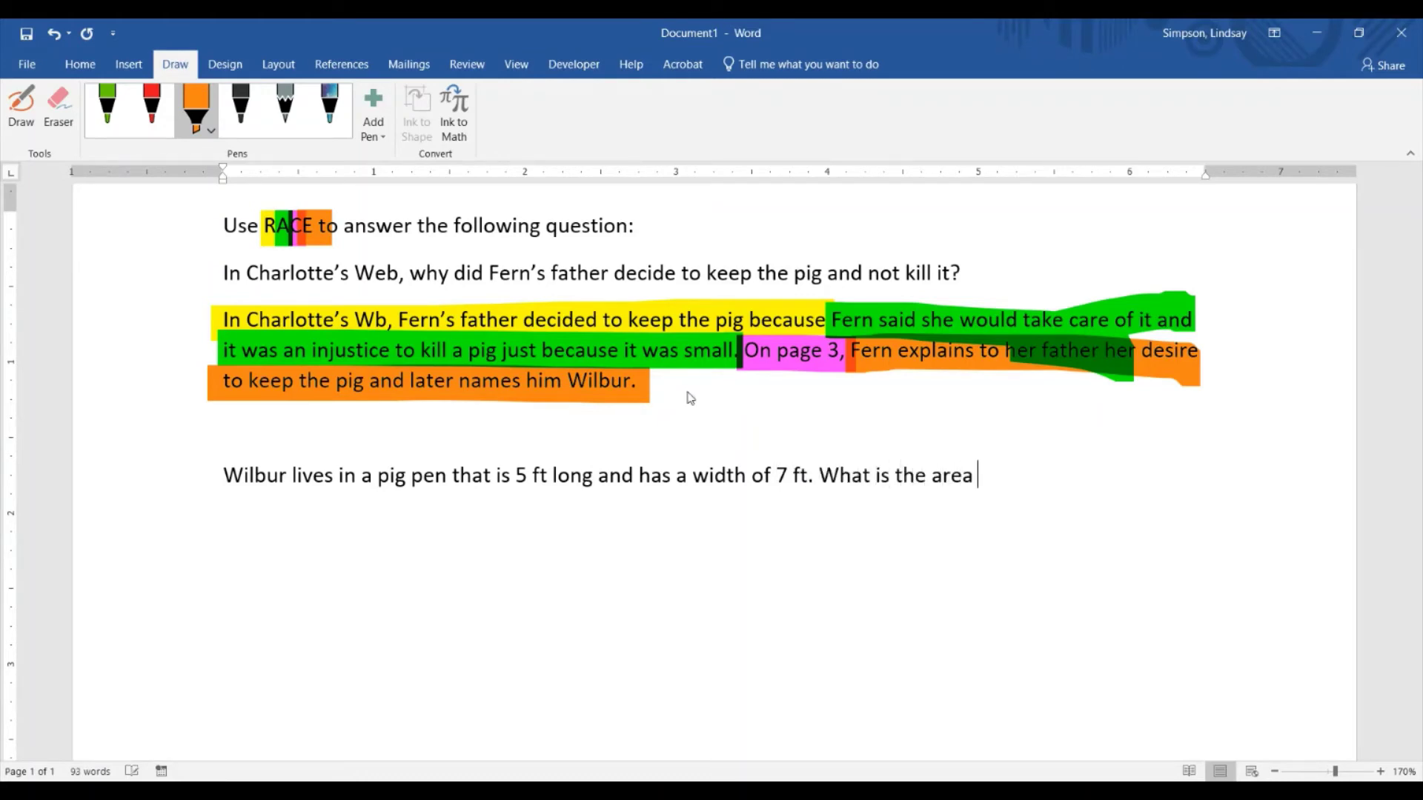
{"action": "type", "text": "of his pig pen?"}
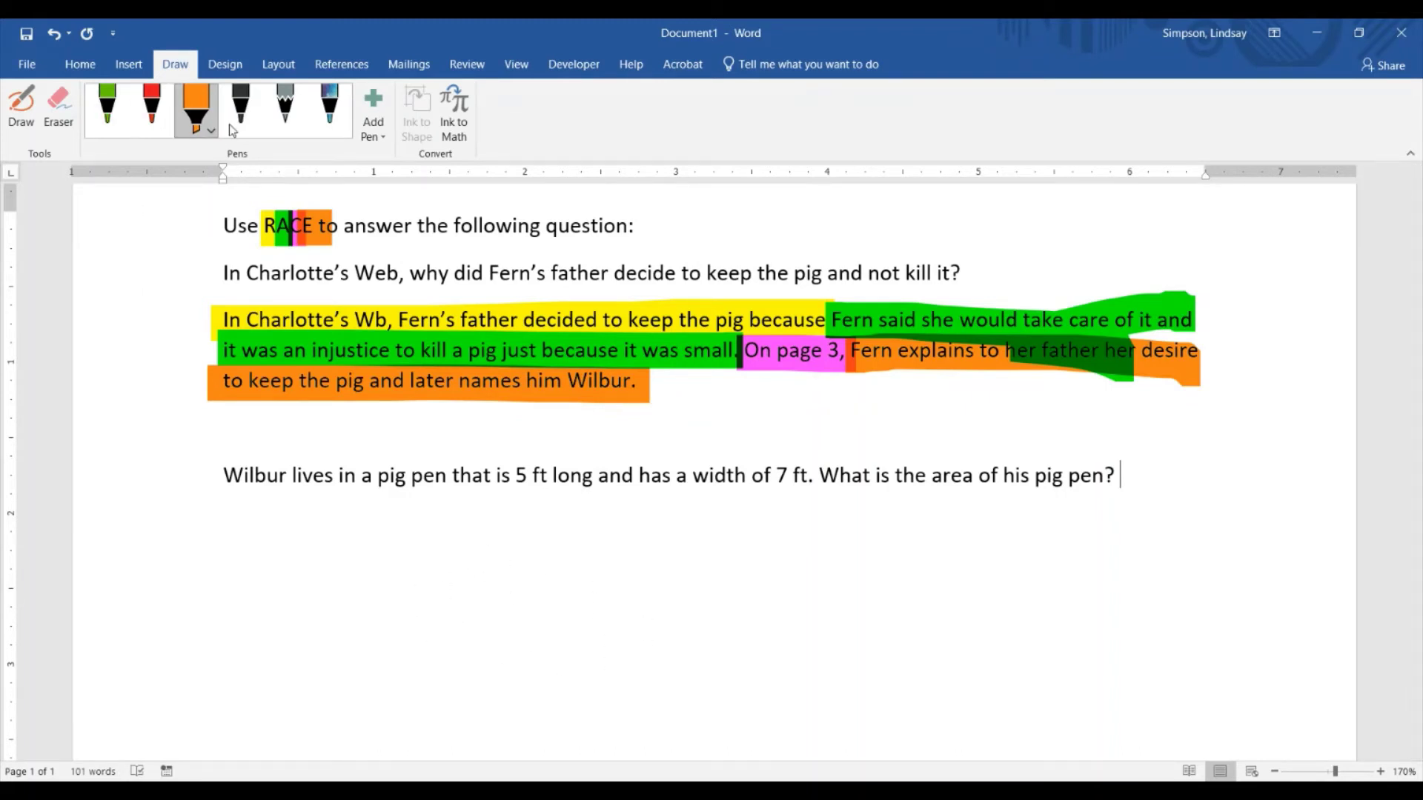
Step: With the green pen and Ink to Shape turned on, draw a rectangle for the pig pen below the area question
{"action": "left_click", "coordinate": [104, 126]}
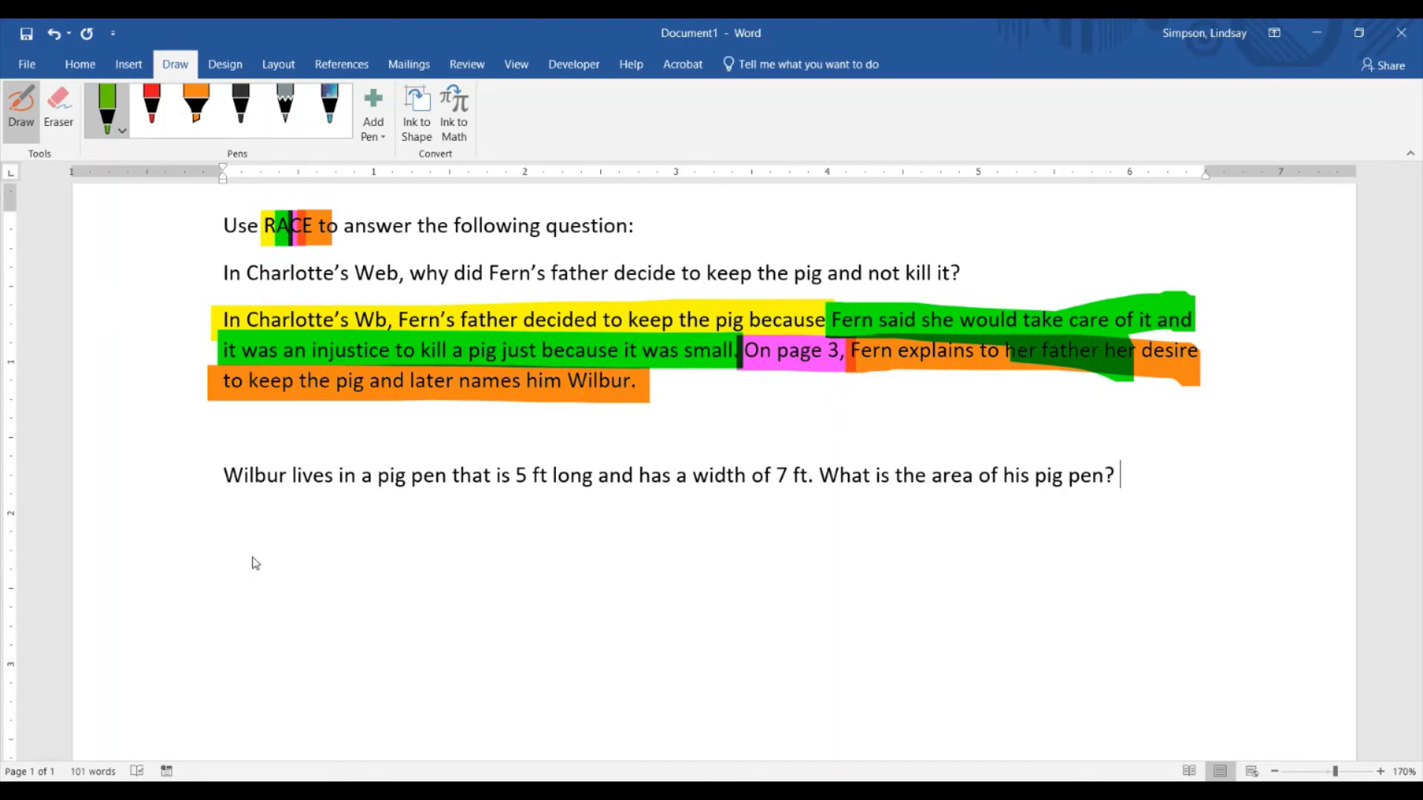
{"action": "left_click", "coordinate": [421, 131]}
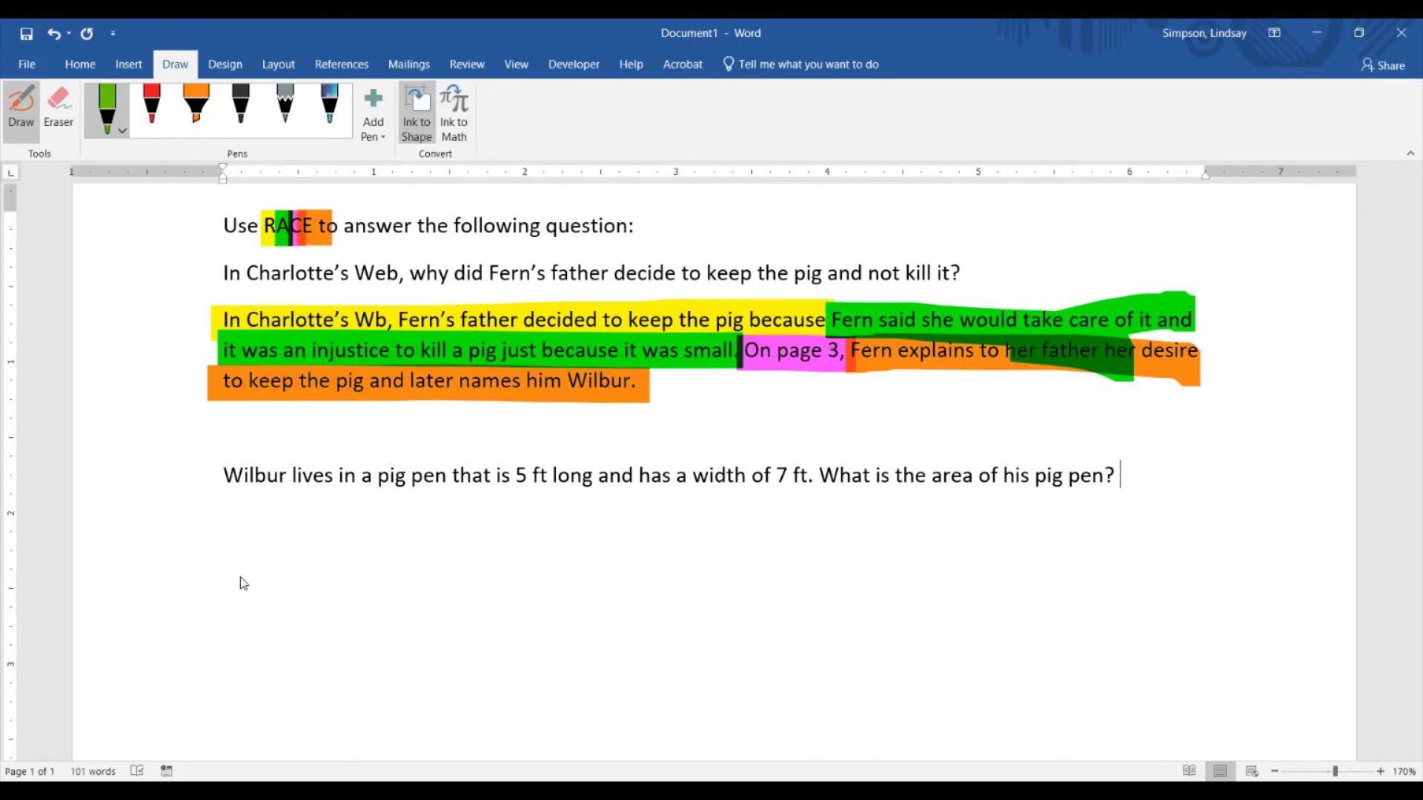
{"action": "scroll", "coordinate": [243, 578], "scroll_direction": "down", "scroll_amount": 1}
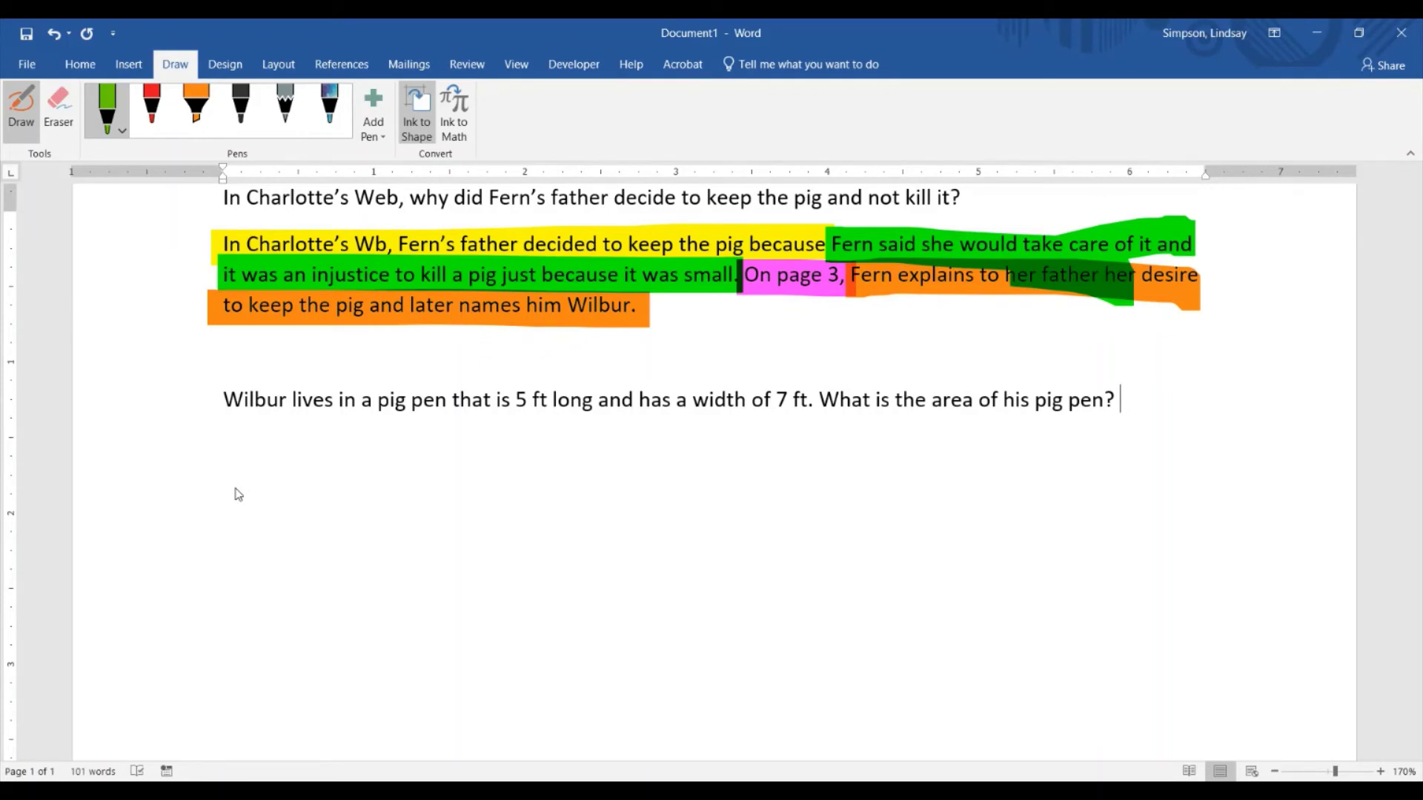
{"action": "mouse_move", "coordinate": [235, 488]}
{"action": "left_mouse_down"}
{"action": "mouse_move", "coordinate": [241, 635]}
{"action": "mouse_move", "coordinate": [495, 643]}
{"action": "mouse_move", "coordinate": [488, 486]}
{"action": "mouse_move", "coordinate": [237, 491]}
{"action": "left_mouse_up"}
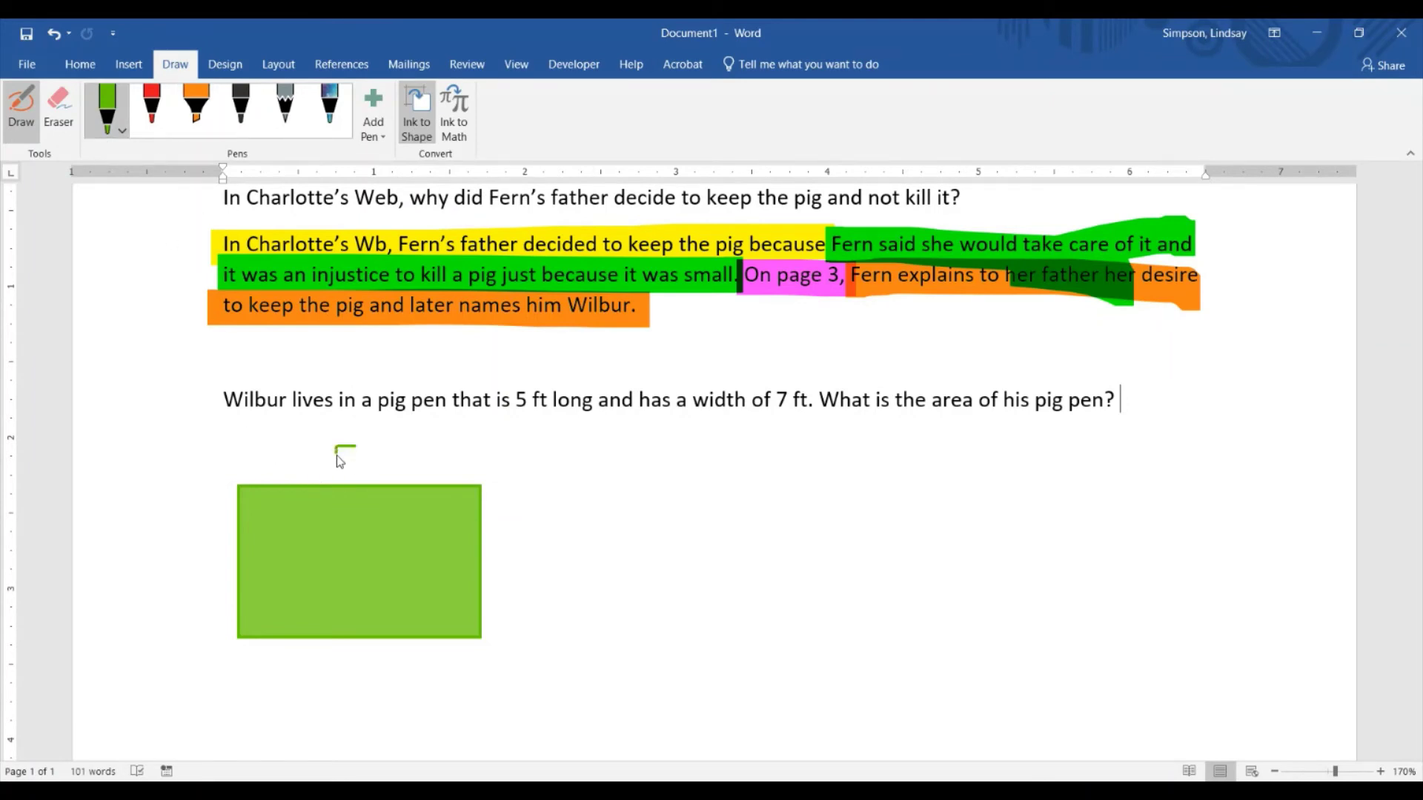
Step: Handwrite the labels "5ft" above the green rectangle and "7ft" beside its right edge
{"action": "mouse_move", "coordinate": [336, 457]}
{"action": "left_mouse_down"}
{"action": "mouse_move", "coordinate": [337, 474]}
{"action": "mouse_move", "coordinate": [369, 464]}
{"action": "mouse_move", "coordinate": [368, 482]}
{"action": "mouse_move", "coordinate": [378, 459]}
{"action": "mouse_move", "coordinate": [383, 475]}
{"action": "left_mouse_up"}
{"action": "mouse_move", "coordinate": [491, 563]}
{"action": "left_mouse_down"}
{"action": "mouse_move", "coordinate": [514, 562]}
{"action": "mouse_move", "coordinate": [523, 587]}
{"action": "mouse_move", "coordinate": [552, 571]}
{"action": "left_mouse_up"}
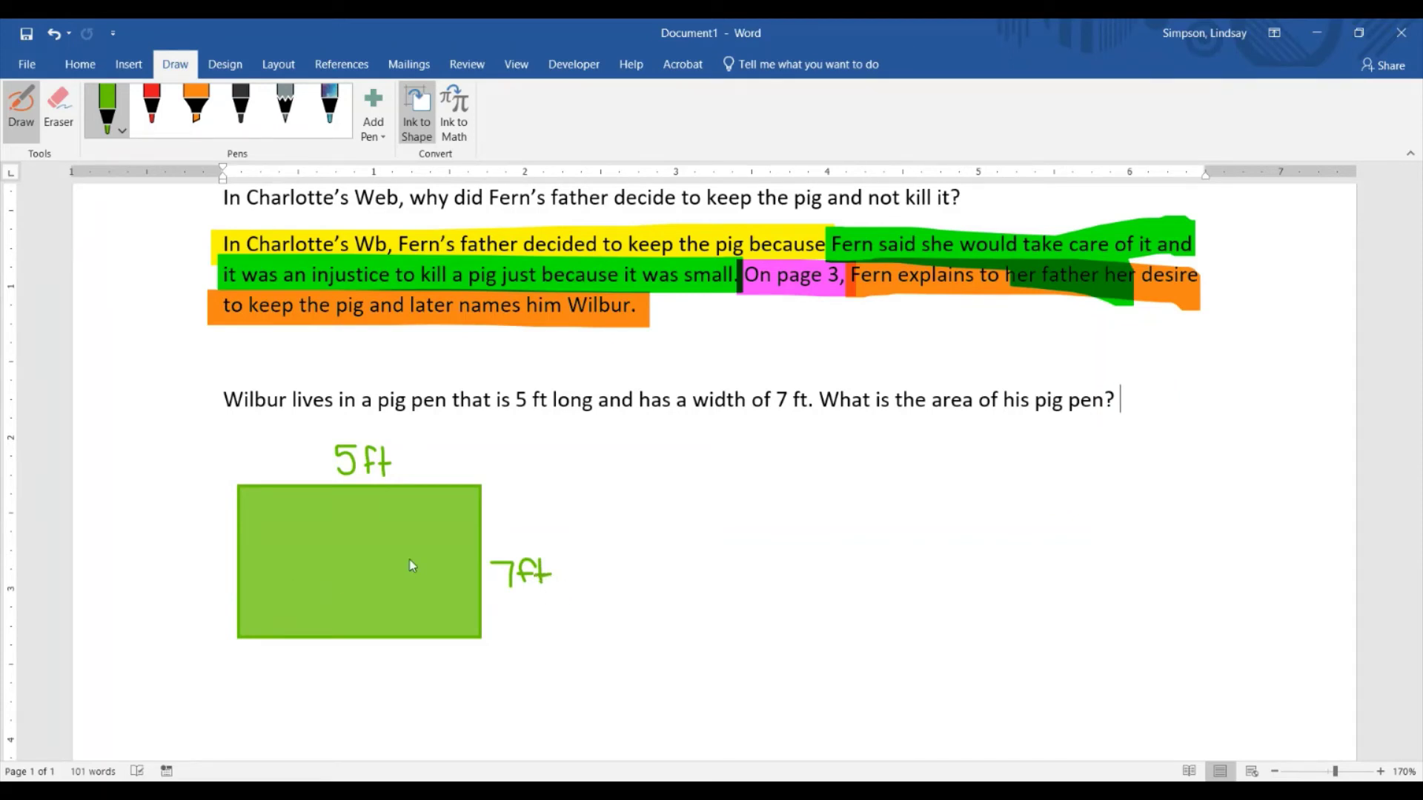
Step: Use Ink to Math to insert the handwritten equation 5 × 7 = x after the area question and put it on its own line
{"action": "left_click", "coordinate": [453, 113]}
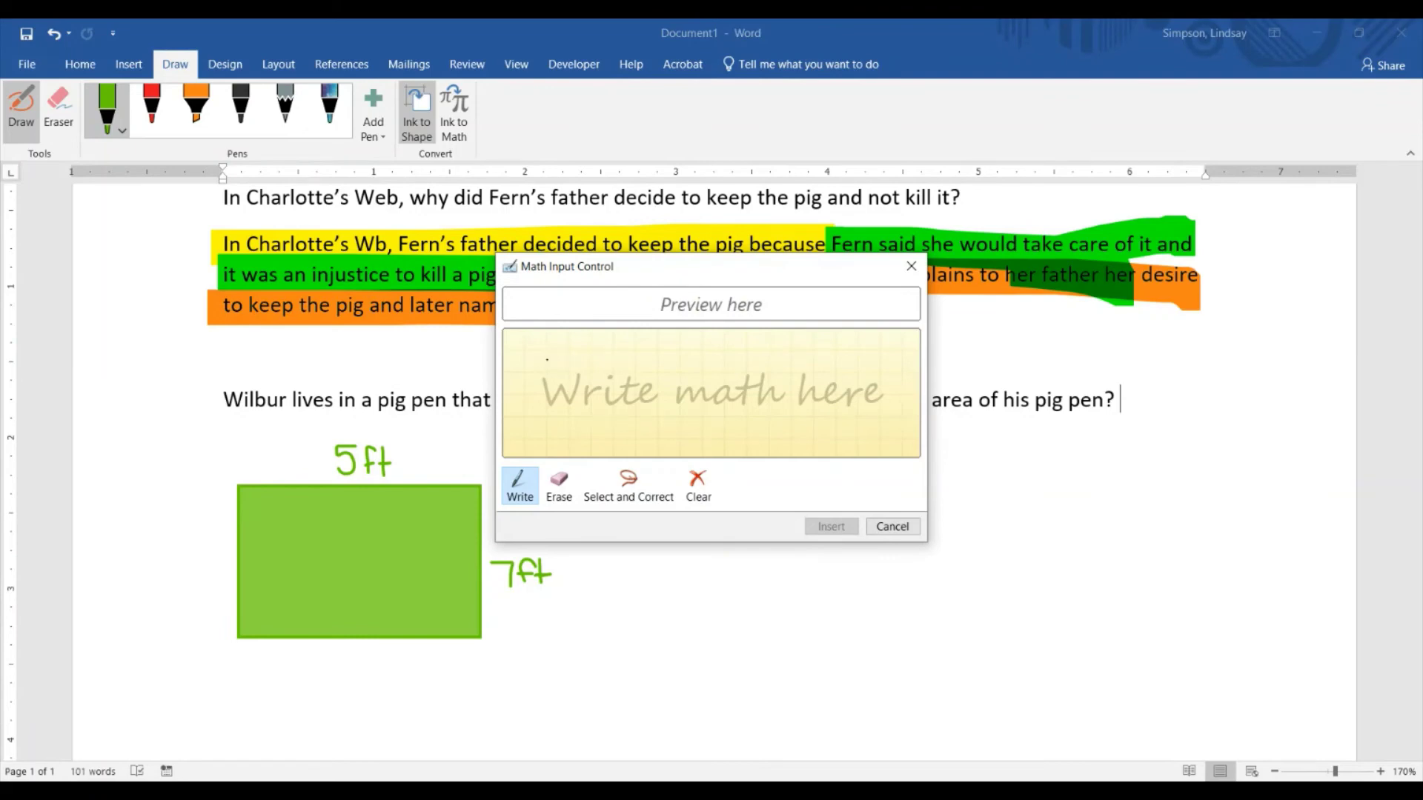
{"action": "mouse_move", "coordinate": [556, 343]}
{"action": "left_mouse_down"}
{"action": "mouse_move", "coordinate": [539, 375]}
{"action": "mouse_move", "coordinate": [707, 376]}
{"action": "mouse_move", "coordinate": [687, 375]}
{"action": "left_mouse_up"}
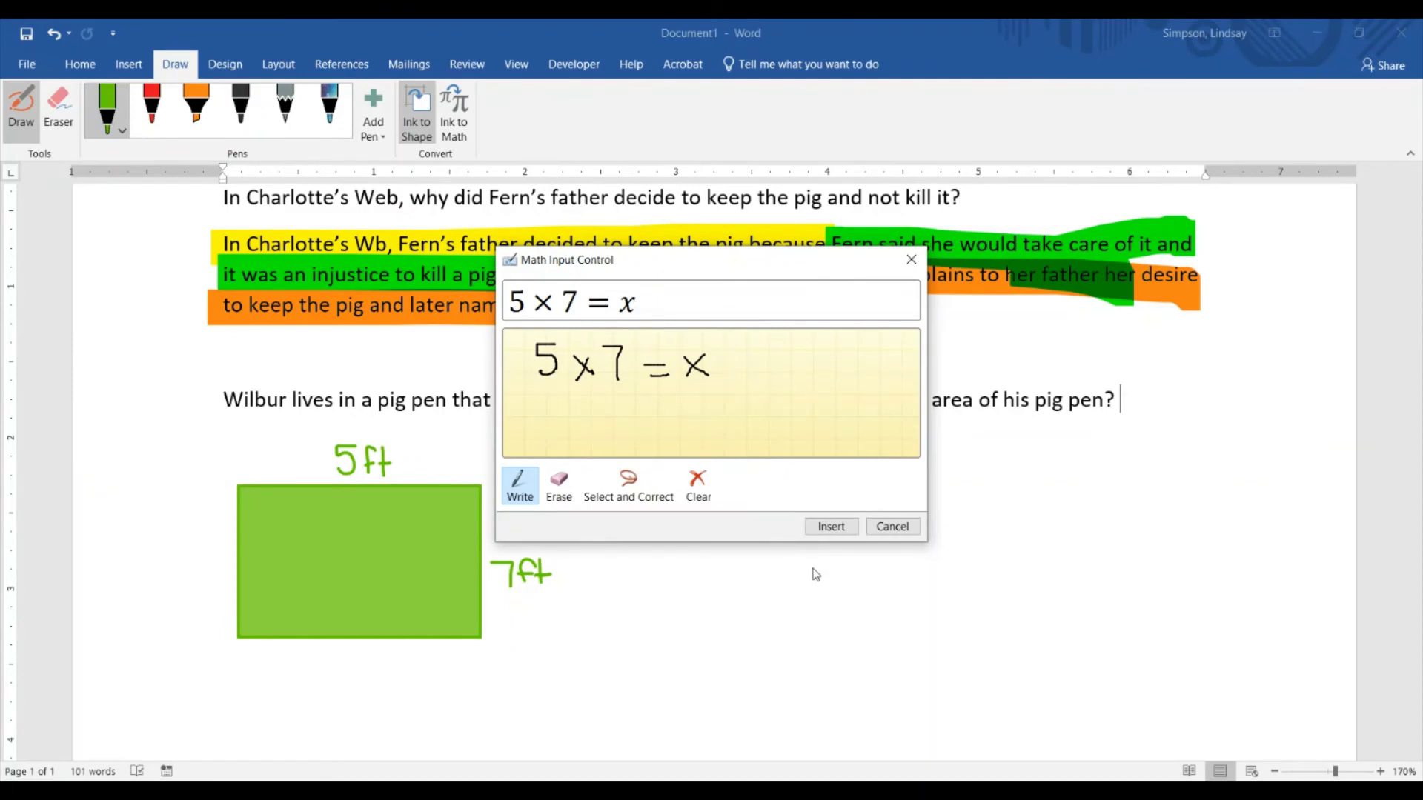
{"action": "left_click", "coordinate": [831, 527]}
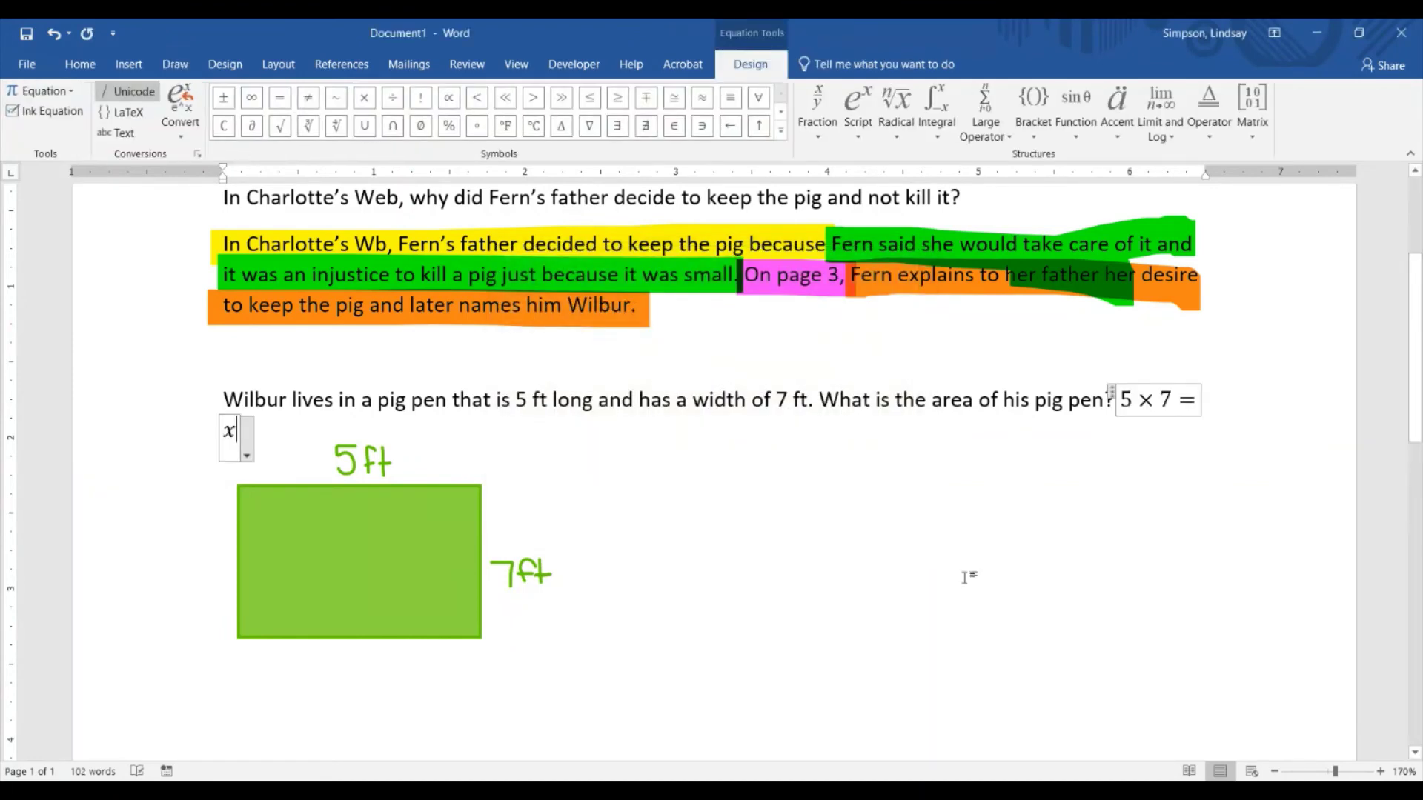
{"action": "left_click", "coordinate": [1119, 406]}
{"action": "key", "text": "Left"}
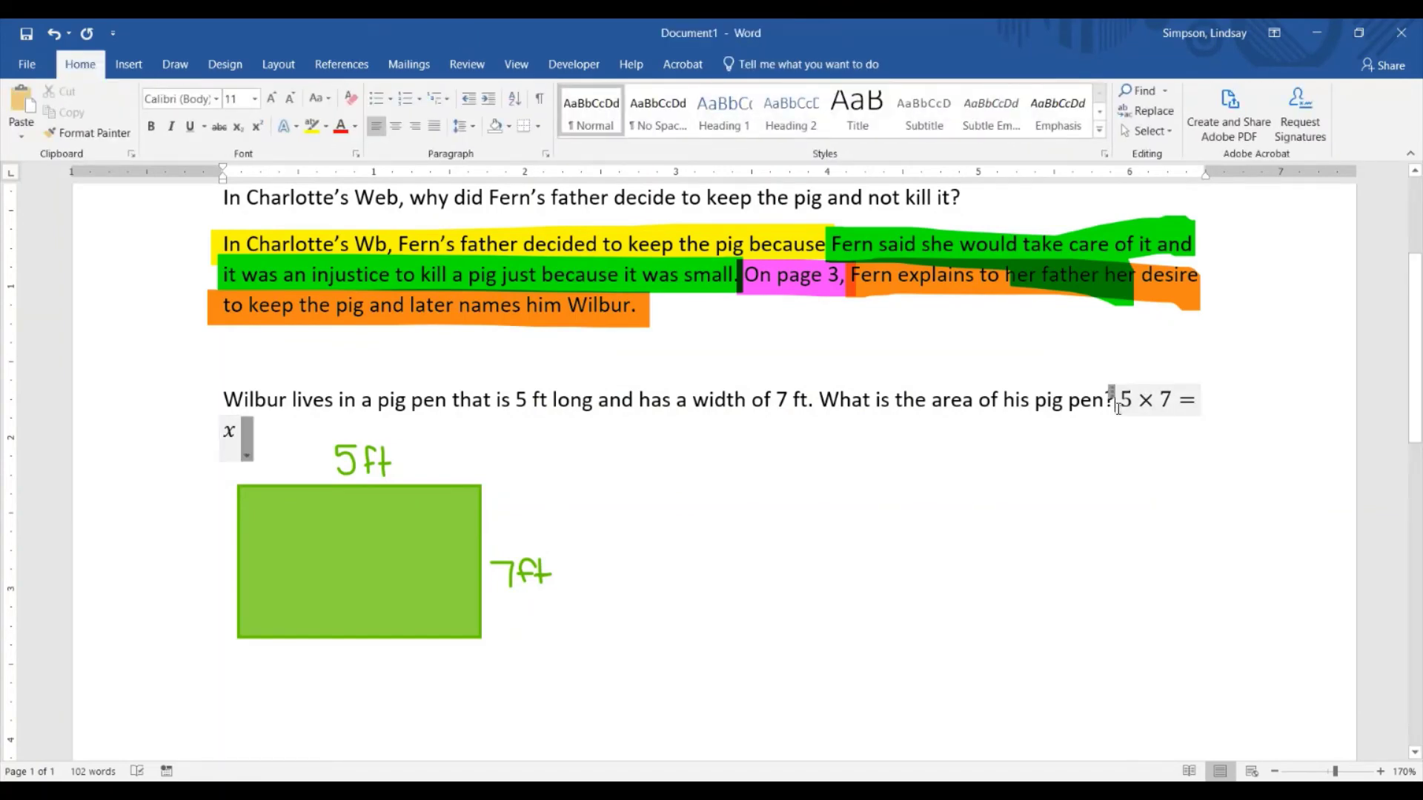
{"action": "key", "text": "Return"}
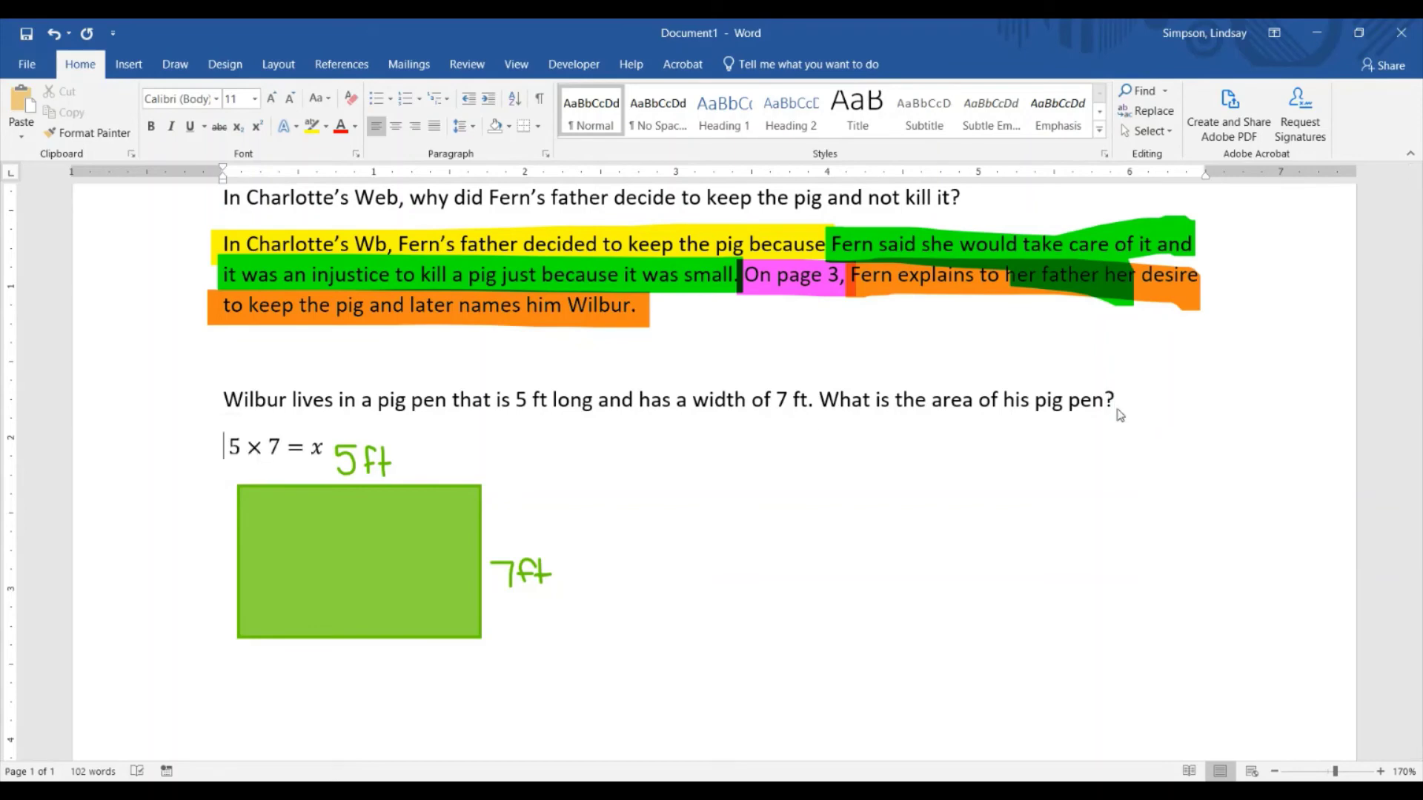
Step: Try to move the equation 5 × 7 = x past the handwritten "5ft" label, away from the rectangle
{"action": "left_click", "coordinate": [252, 458]}
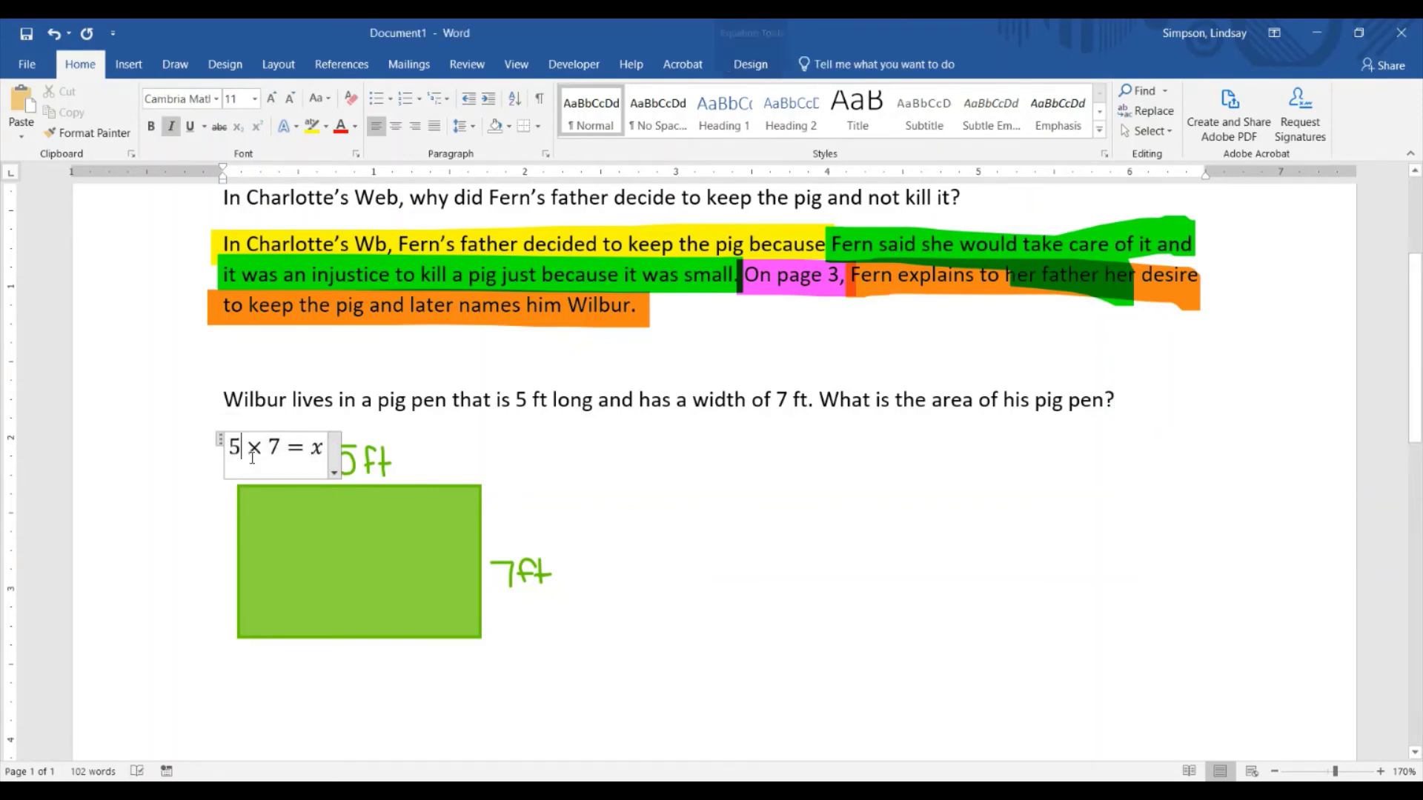
{"action": "left_click", "coordinate": [334, 471]}
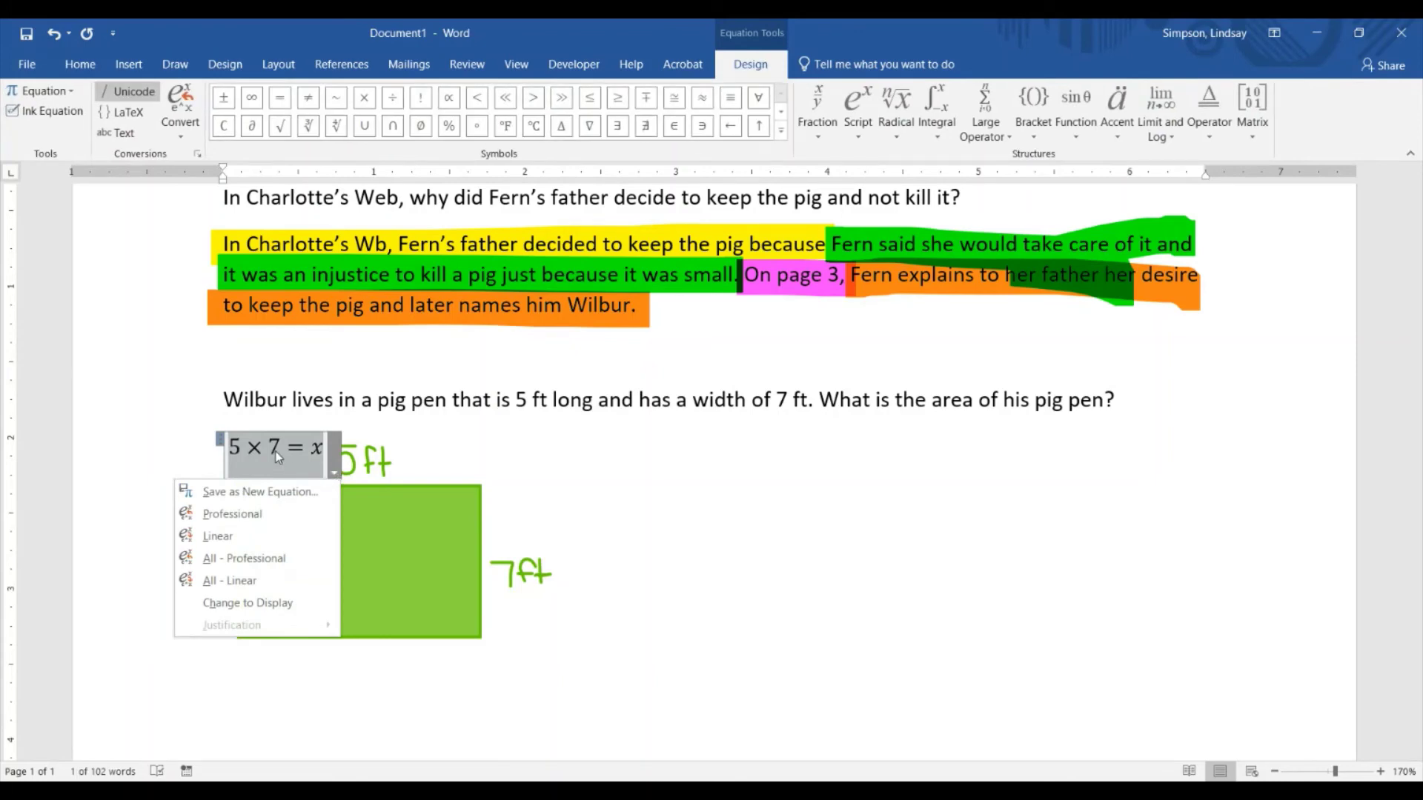
{"action": "key", "text": "Down"}
{"action": "key", "text": "Down"}
{"action": "key", "text": "Down"}
{"action": "key", "text": "Down"}
{"action": "key", "text": "Down"}
{"action": "key", "text": "Down"}
{"action": "left_click", "coordinate": [219, 446]}
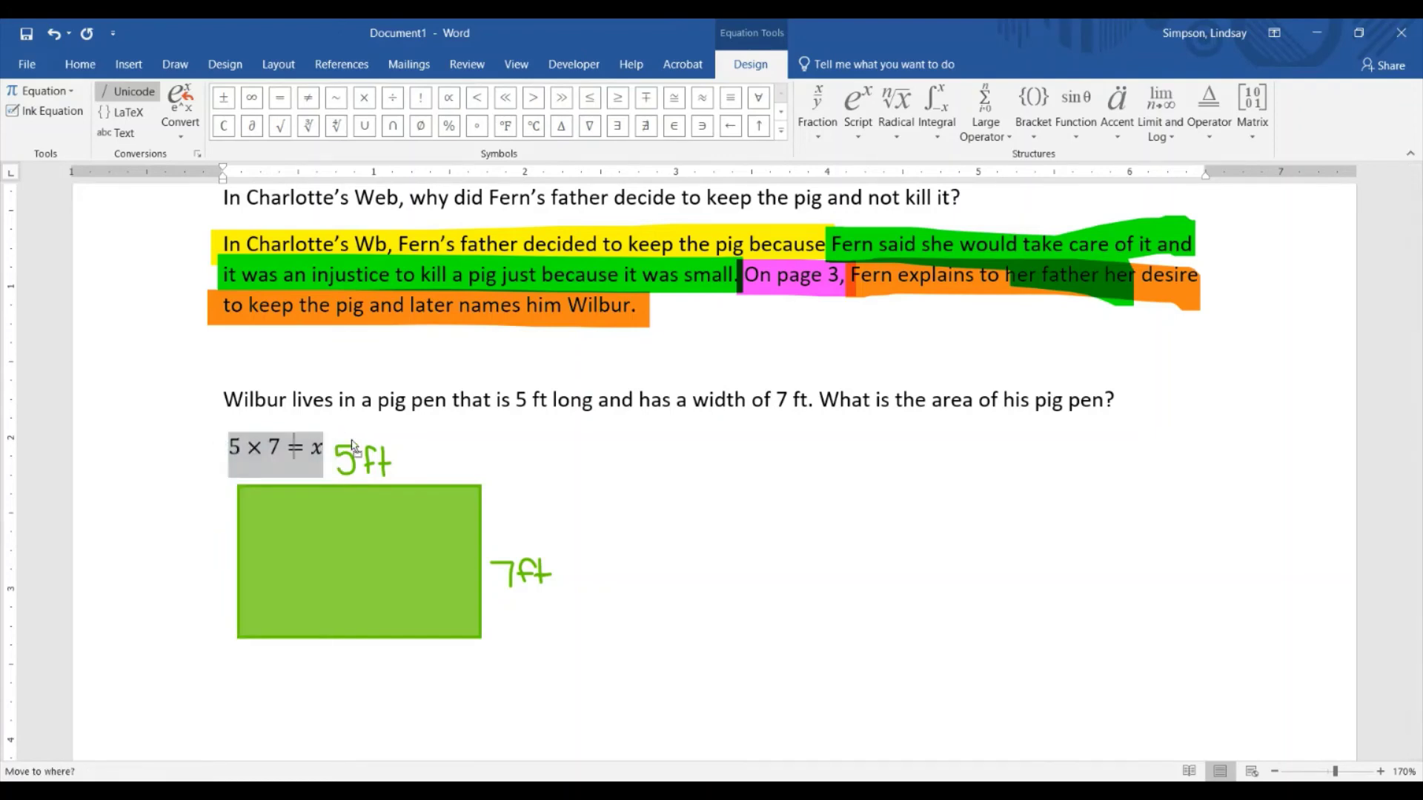
{"action": "left_click", "coordinate": [631, 479]}
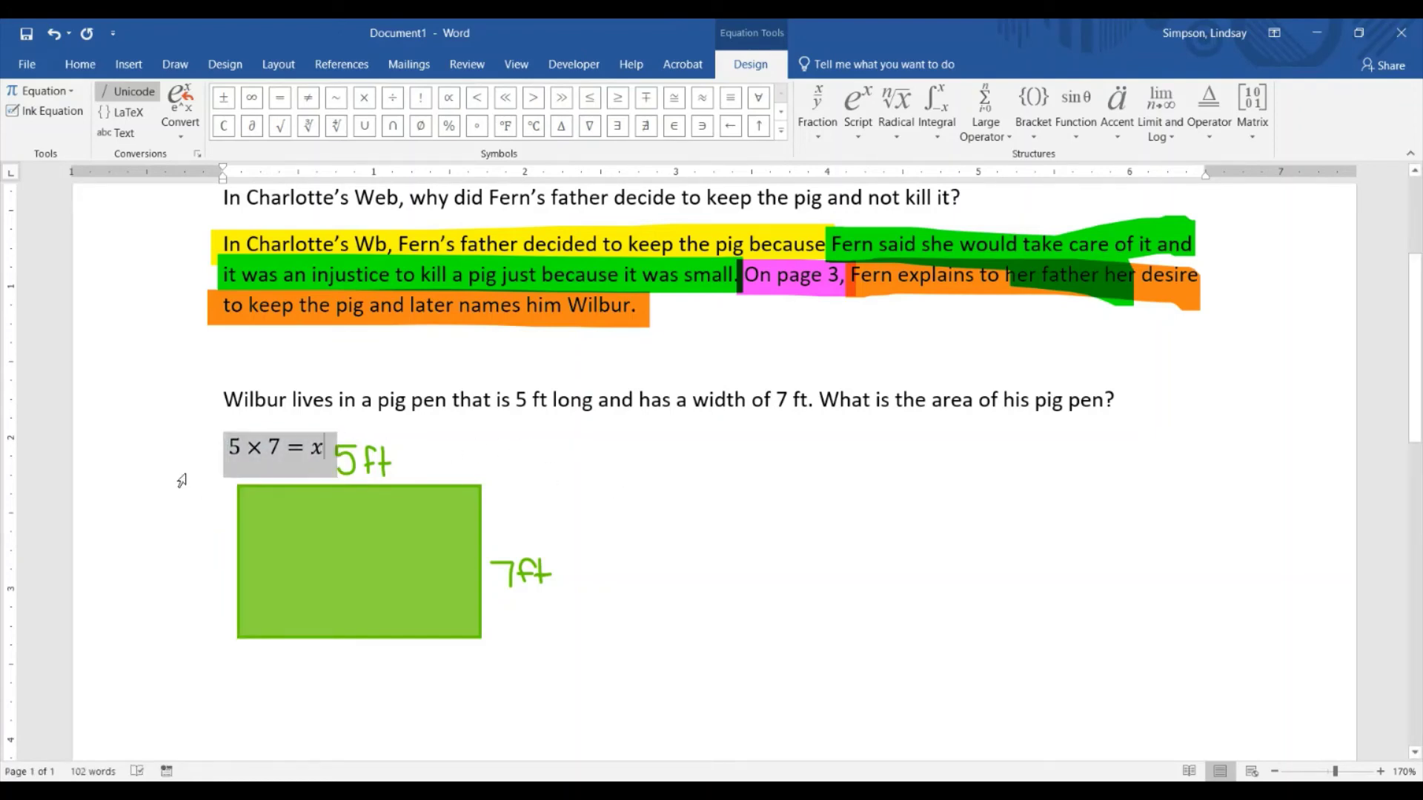
Step: Center the equation 5 × 7 = x on its line below the area question
{"action": "left_click", "coordinate": [231, 426]}
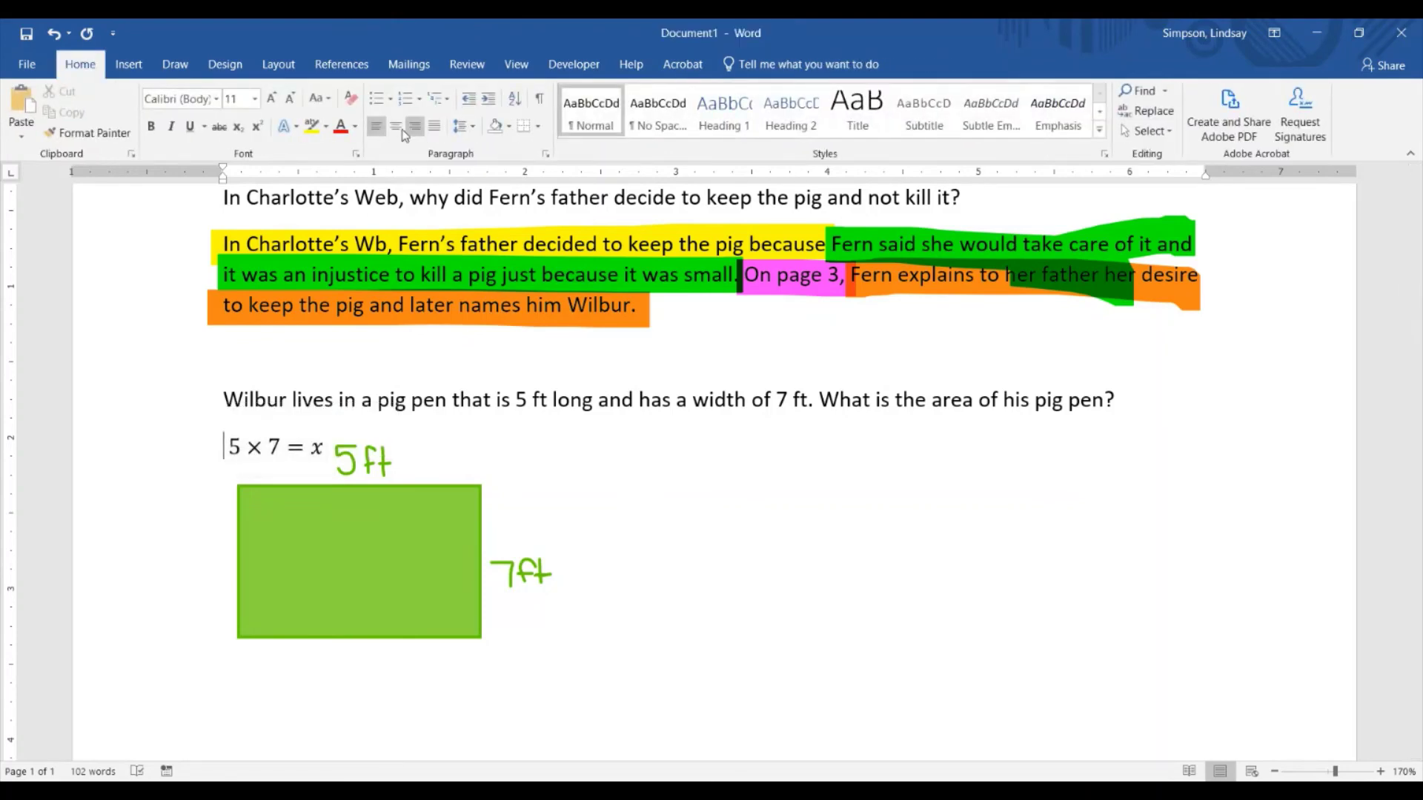
{"action": "left_click", "coordinate": [435, 125]}
{"action": "left_click", "coordinate": [802, 464]}
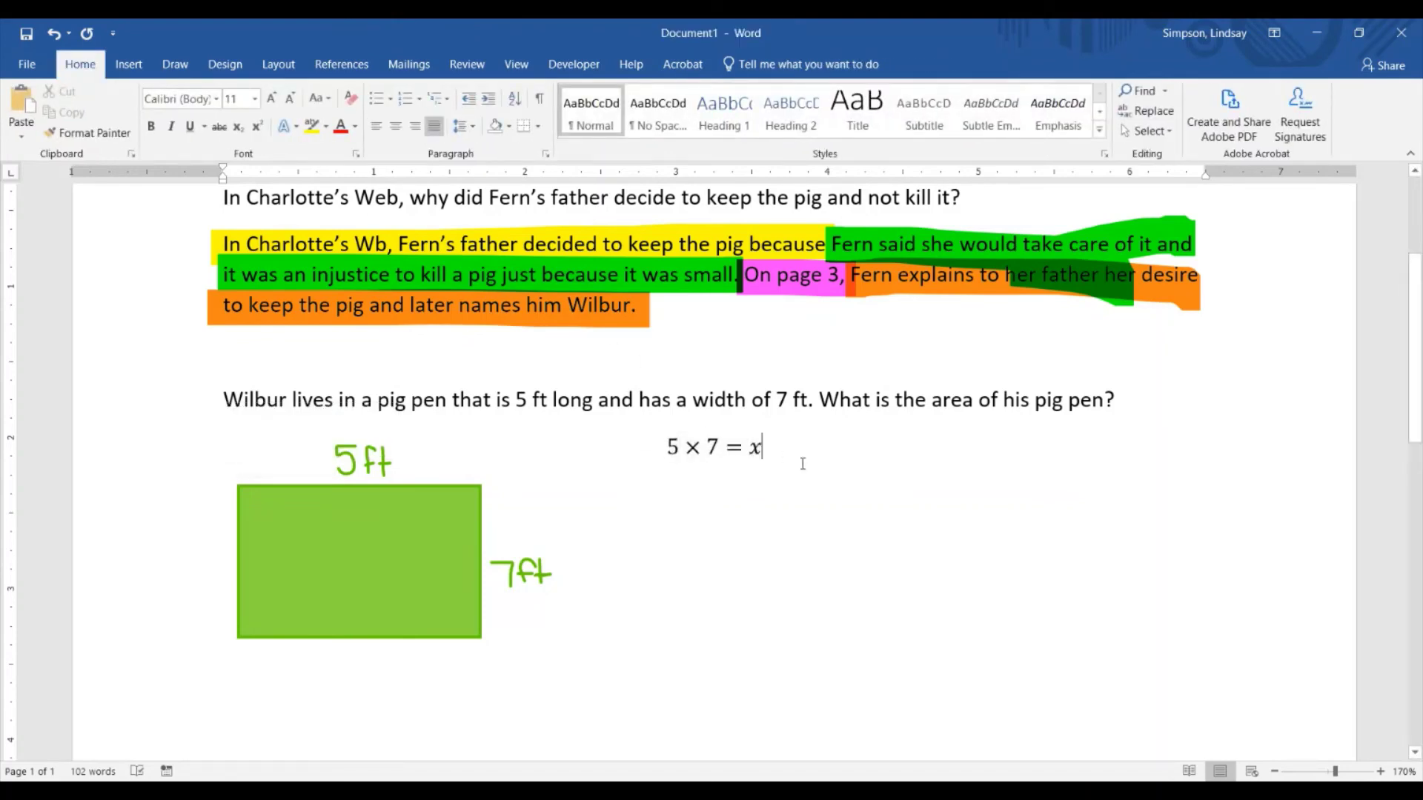
Step: On a new line below the equation, enter the plain-text answer "35ft2 = x"
{"action": "key", "text": "Return"}
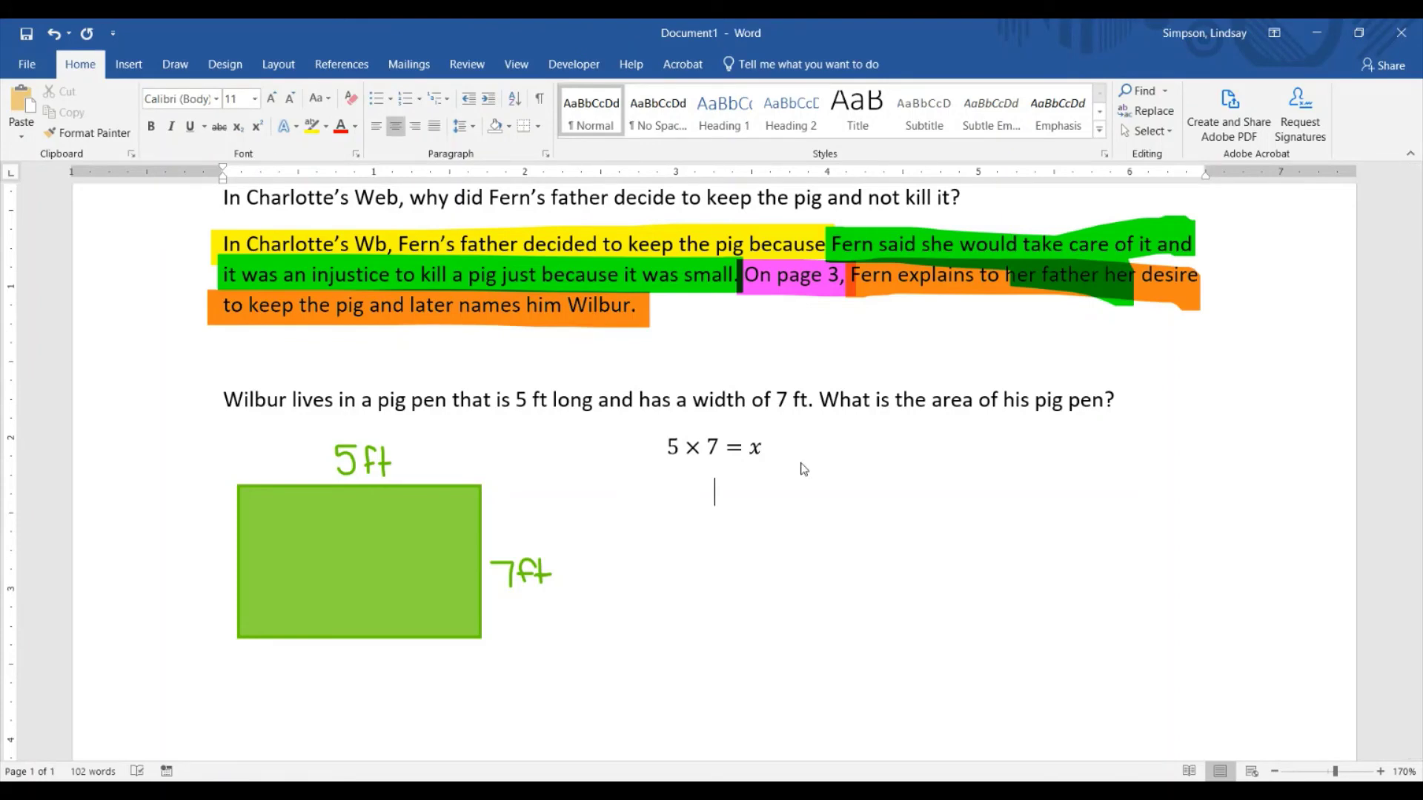
{"action": "type", "text": "35"}
{"action": "type", "text": " = x"}
{"action": "key", "text": "Left"}
{"action": "key", "text": "Left"}
{"action": "key", "text": "Left"}
{"action": "type", "text": "f"}
{"action": "key", "text": "BackSpace"}
{"action": "type", "text": "ft"}
{"action": "left_click", "coordinate": [175, 64]}
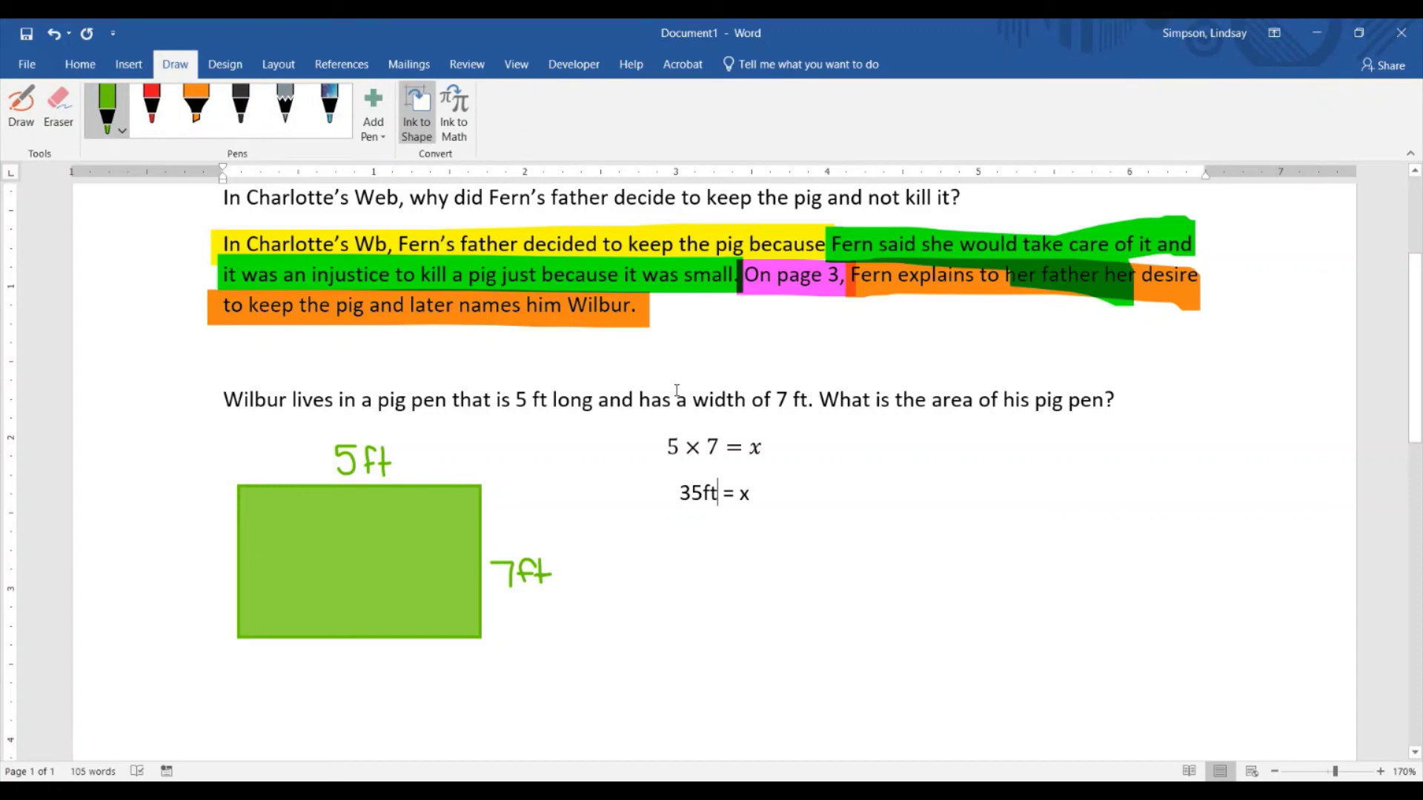
{"action": "type", "text": "2"}
{"action": "key", "text": "Right"}
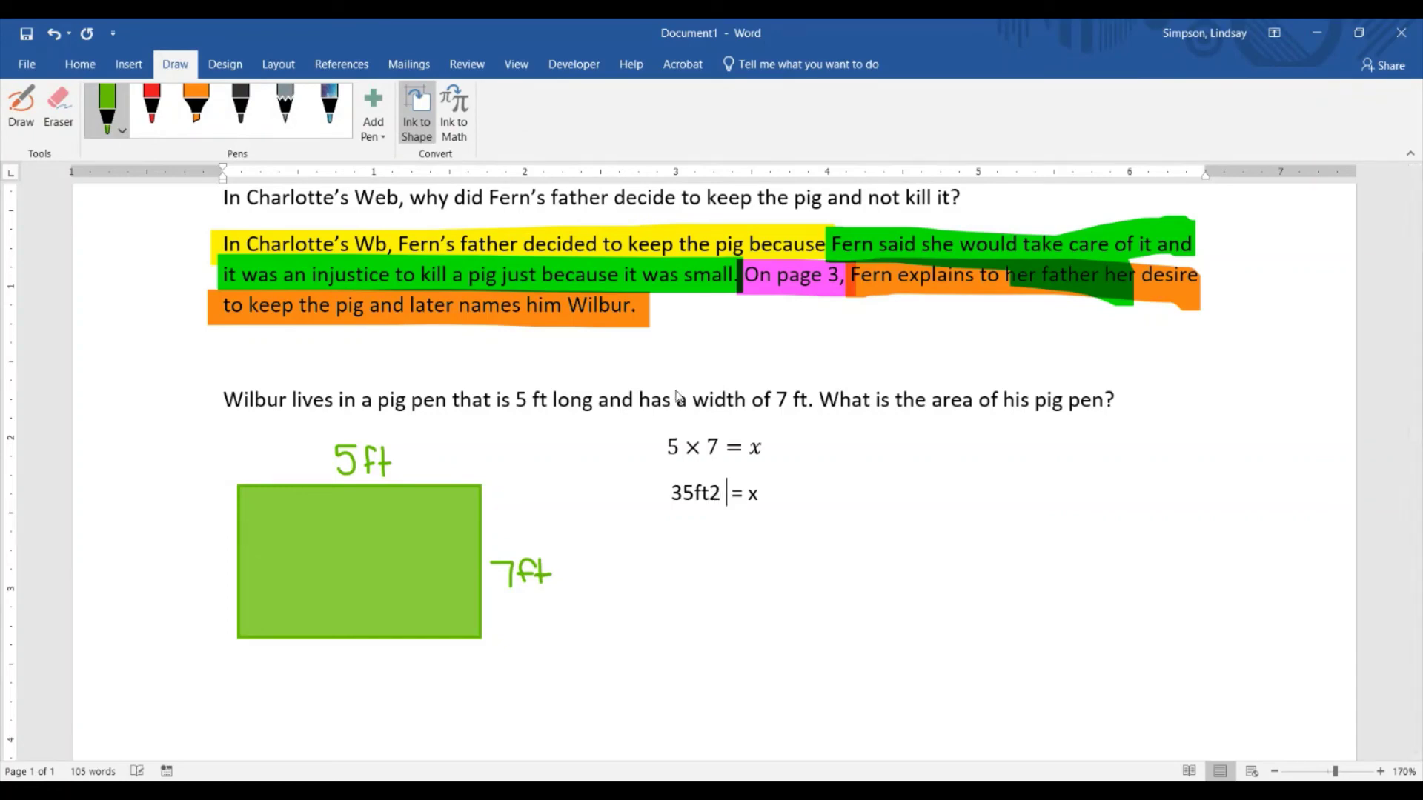
Step: Insert the handwritten equation 35ft² = x with Ink to Math on a new line directly below 5 × 7 = x
{"action": "left_click", "coordinate": [779, 472]}
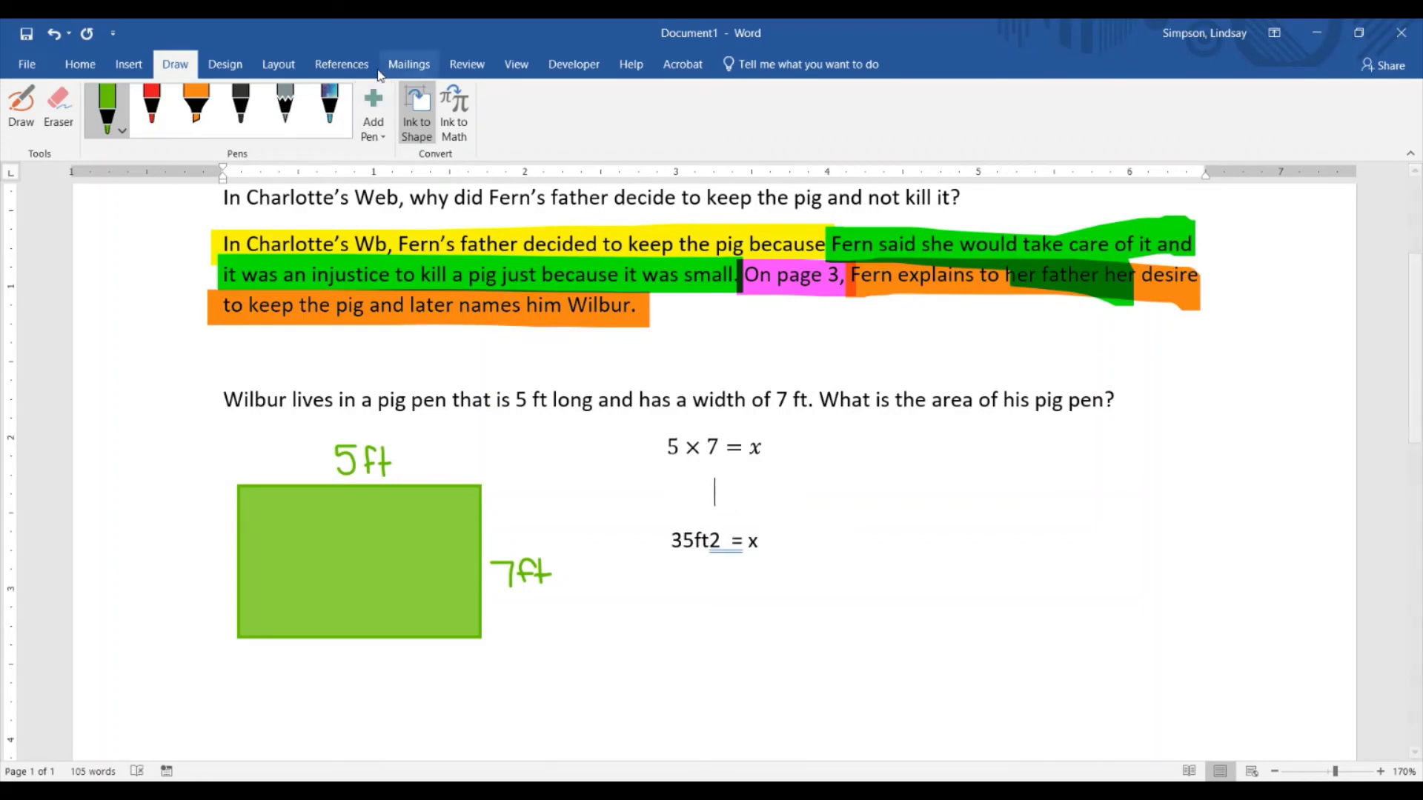
{"action": "left_click", "coordinate": [453, 111]}
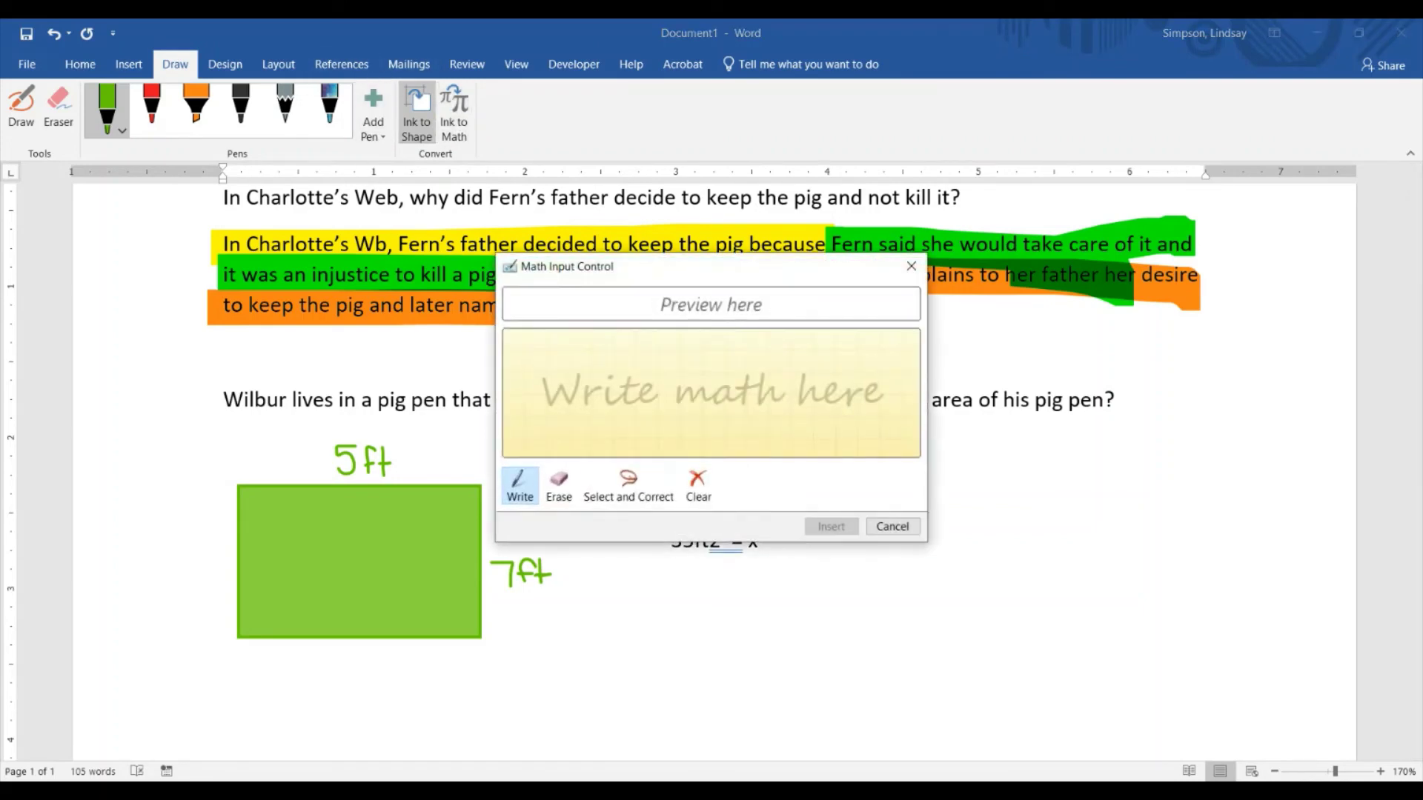
{"action": "mouse_move", "coordinate": [545, 375]}
{"action": "left_mouse_down"}
{"action": "mouse_move", "coordinate": [561, 392]}
{"action": "mouse_move", "coordinate": [550, 416]}
{"action": "left_mouse_up"}
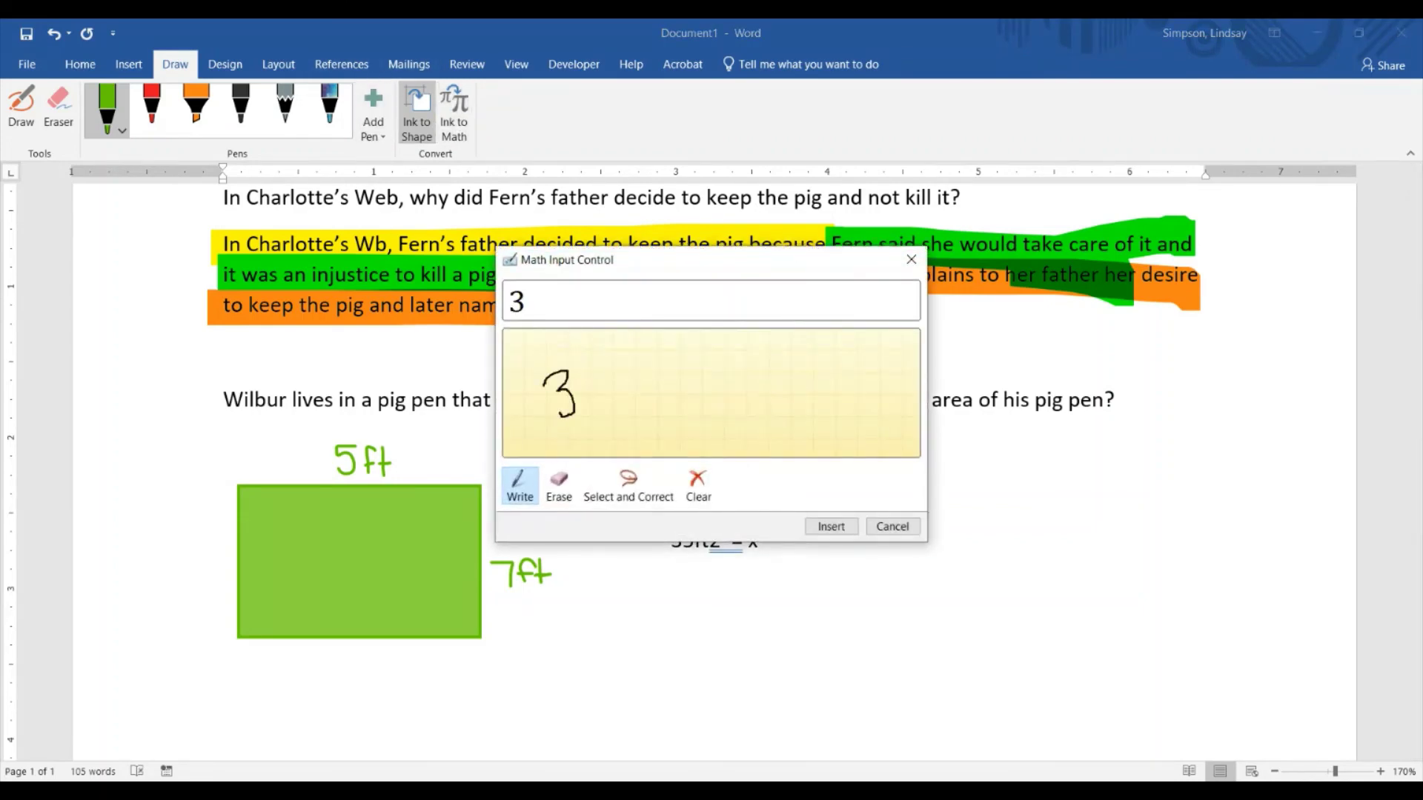
{"action": "left_click_drag", "start_coordinate": [605, 375], "coordinate": [582, 413]}
{"action": "mouse_move", "coordinate": [642, 372]}
{"action": "left_mouse_down"}
{"action": "mouse_move", "coordinate": [622, 416]}
{"action": "mouse_move", "coordinate": [632, 396]}
{"action": "mouse_move", "coordinate": [651, 418]}
{"action": "left_mouse_up"}
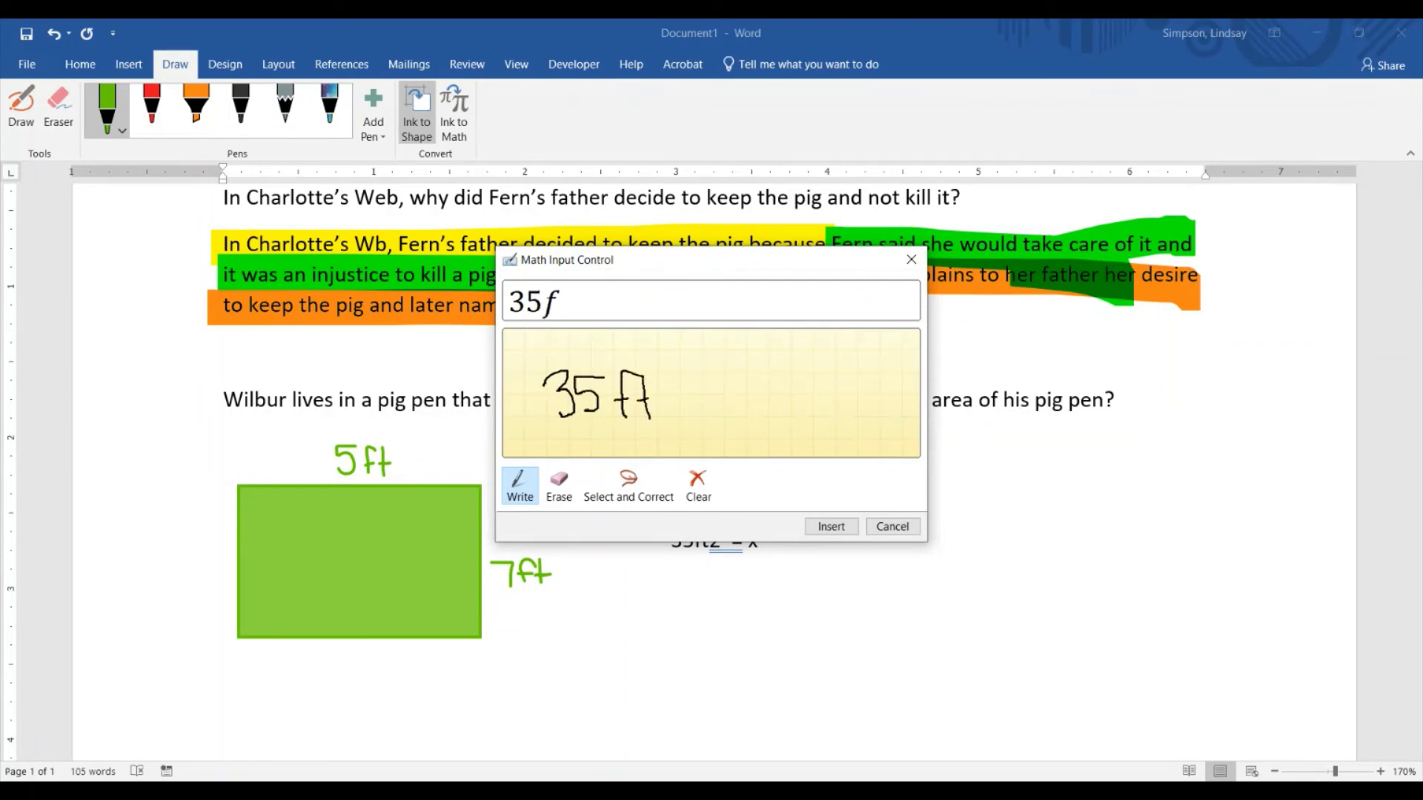
{"action": "mouse_move", "coordinate": [665, 367]}
{"action": "left_mouse_down"}
{"action": "mouse_move", "coordinate": [669, 384]}
{"action": "mouse_move", "coordinate": [717, 396]}
{"action": "left_mouse_up"}
{"action": "mouse_move", "coordinate": [741, 378]}
{"action": "left_mouse_down"}
{"action": "mouse_move", "coordinate": [767, 415]}
{"action": "mouse_move", "coordinate": [749, 404]}
{"action": "mouse_move", "coordinate": [747, 417]}
{"action": "left_mouse_up"}
{"action": "left_click", "coordinate": [831, 526]}
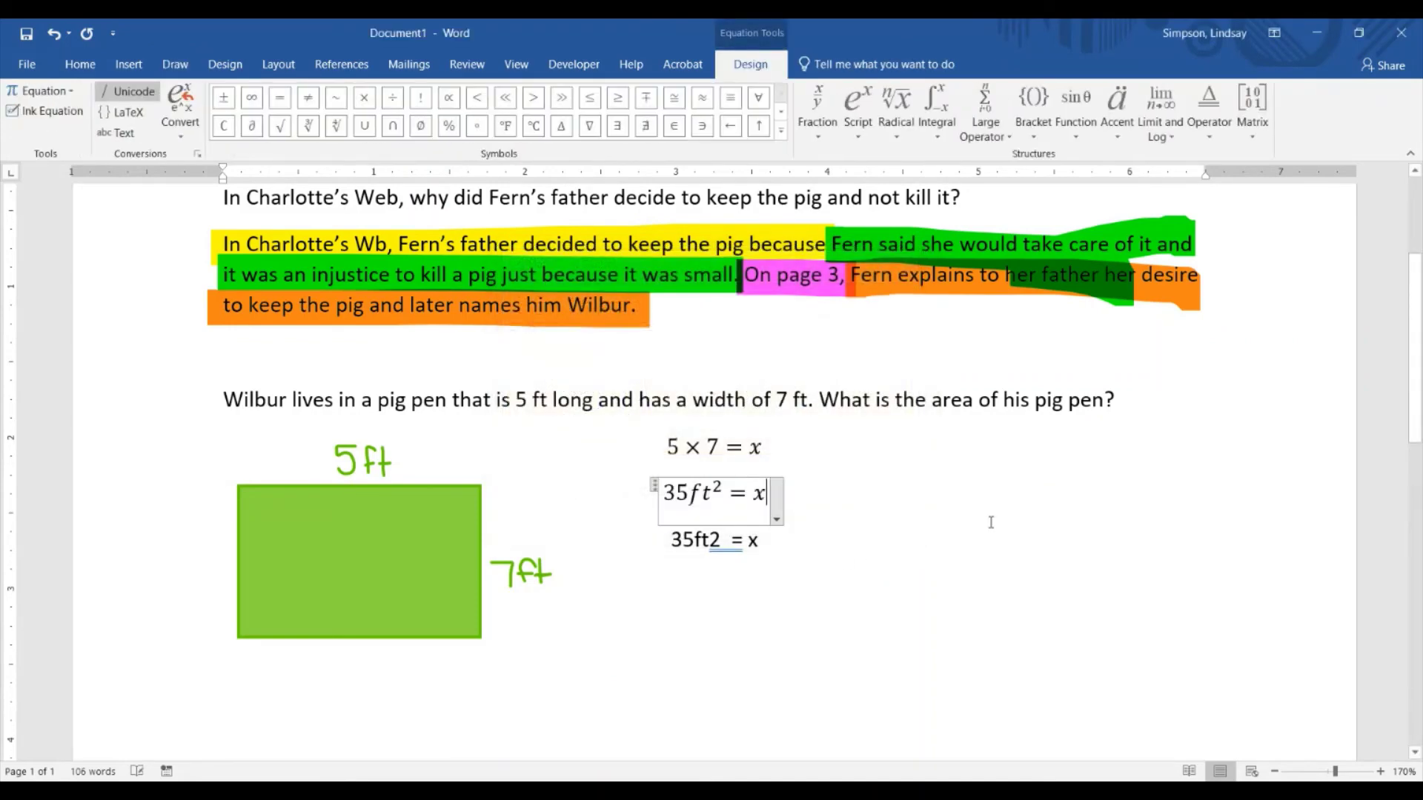
Step: Delete the plain-text line "35ft2 = x" below the converted equation
{"action": "left_click", "coordinate": [798, 559]}
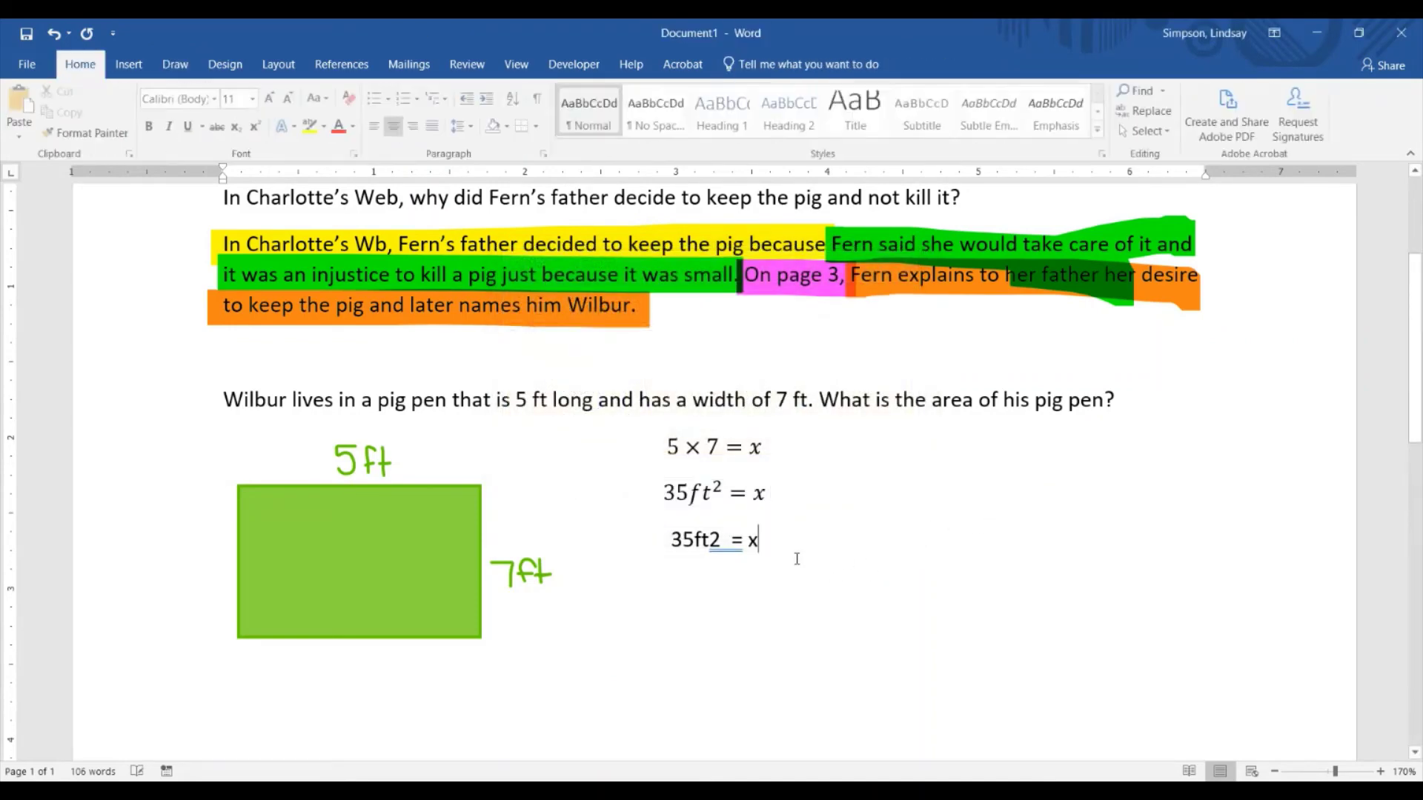
{"action": "key", "text": "BackSpace"}
{"action": "key", "text": "BackSpace"}
{"action": "key", "text": "BackSpace"}
{"action": "key", "text": "BackSpace"}
{"action": "key", "text": "BackSpace"}
{"action": "key", "text": "BackSpace"}
{"action": "key", "text": "BackSpace"}
{"action": "key", "text": "BackSpace"}
{"action": "key", "text": "BackSpace"}
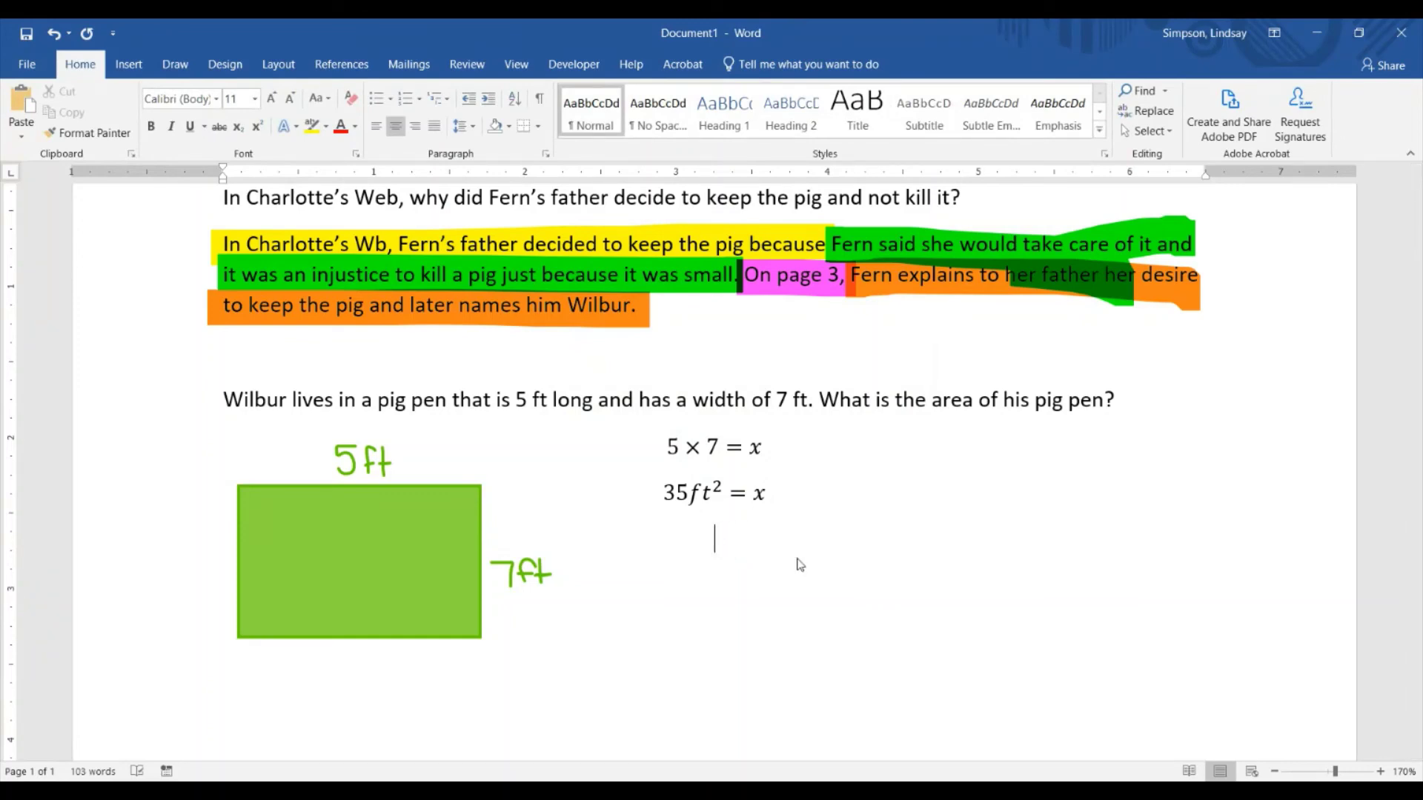
Step: Review the color-coded RACE answer and the pig pen area solution with its labeled rectangle and equations
{"action": "left_click", "coordinate": [175, 65]}
{"action": "scroll", "coordinate": [184, 374], "scroll_direction": "up", "scroll_amount": 3}
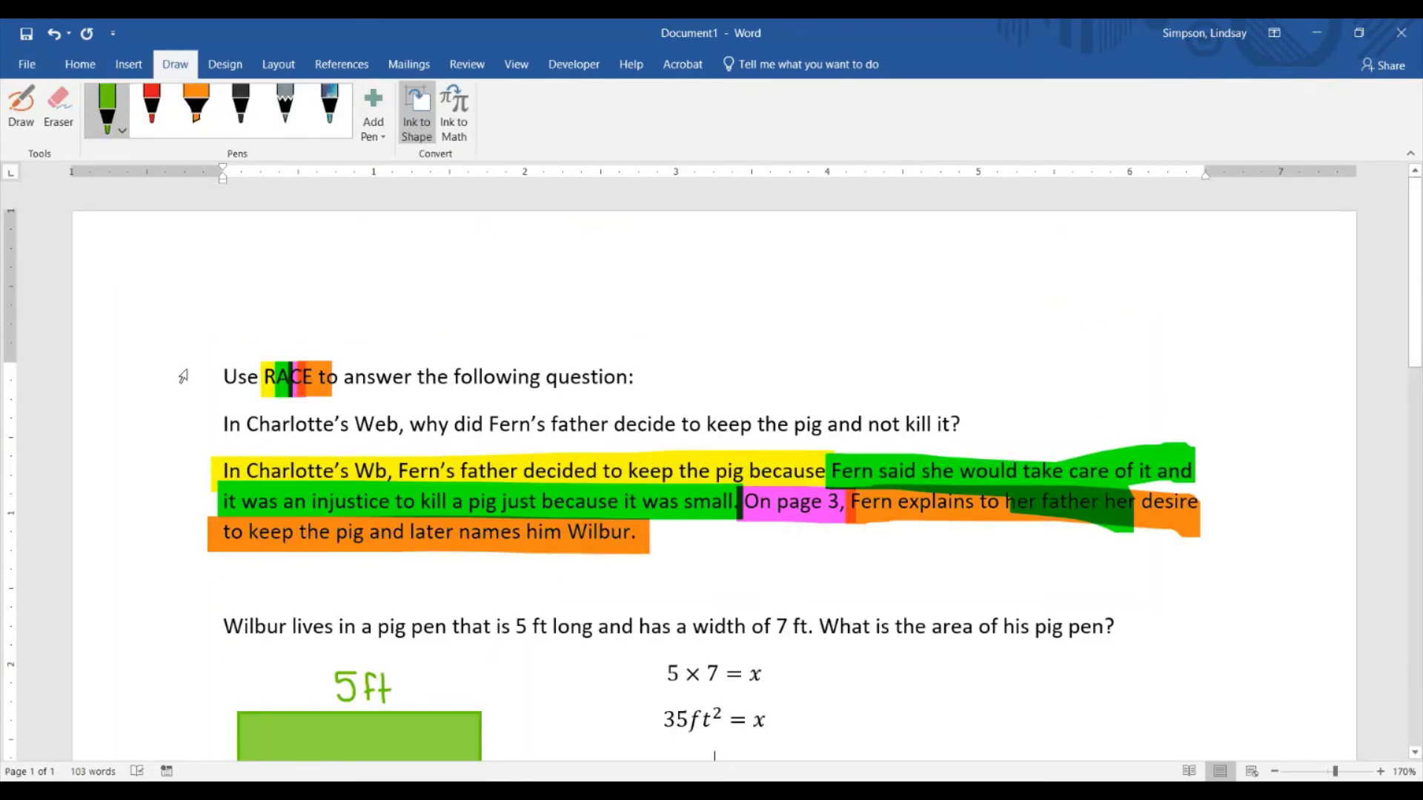
{"action": "scroll", "coordinate": [184, 374], "scroll_direction": "down", "scroll_amount": 3}
{"action": "scroll", "coordinate": [184, 375], "scroll_direction": "down", "scroll_amount": 1}
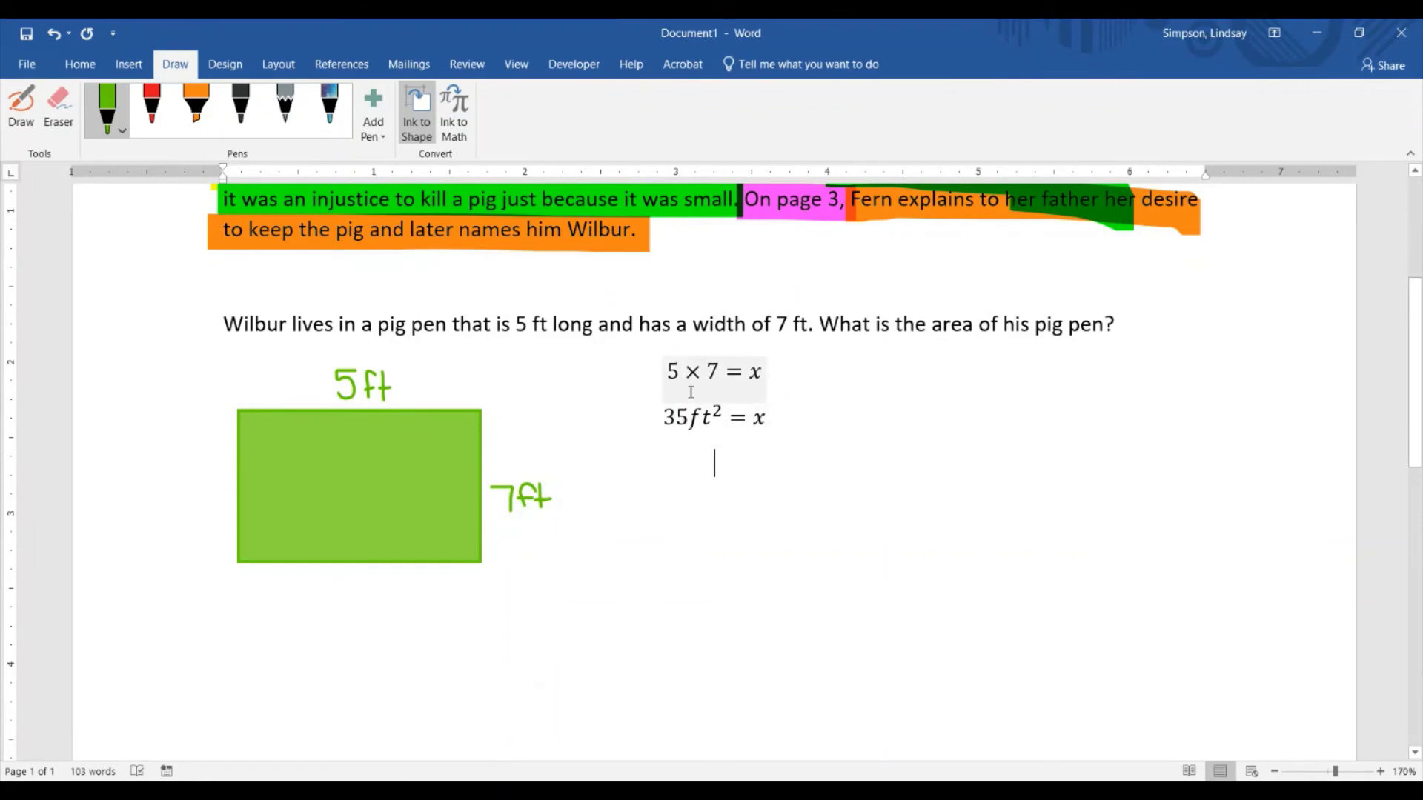
{"action": "scroll", "coordinate": [519, 434], "scroll_direction": "up", "scroll_amount": 2}
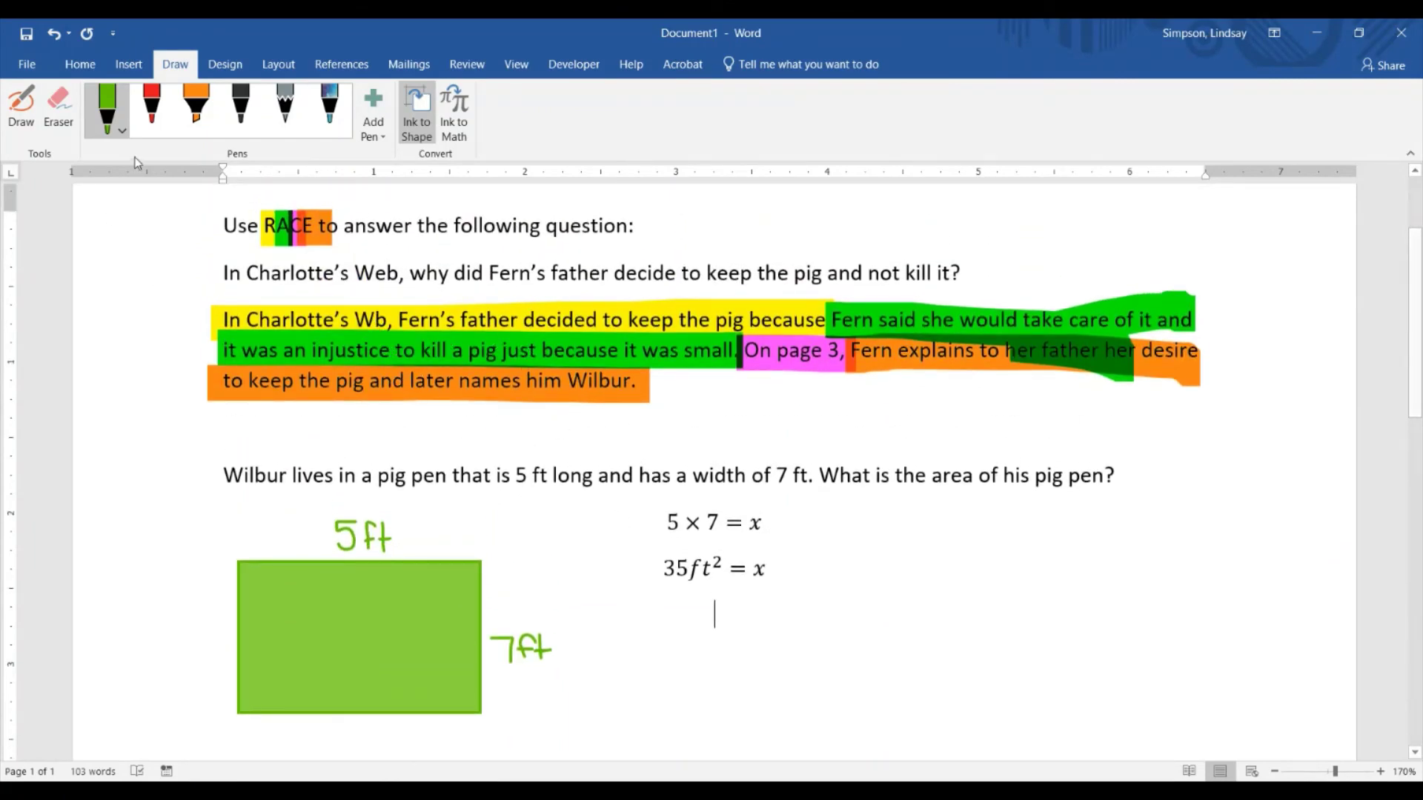
{"action": "scroll", "coordinate": [356, 385], "scroll_direction": "up", "scroll_amount": 2}
{"action": "scroll", "coordinate": [357, 386], "scroll_direction": "down", "scroll_amount": 1}
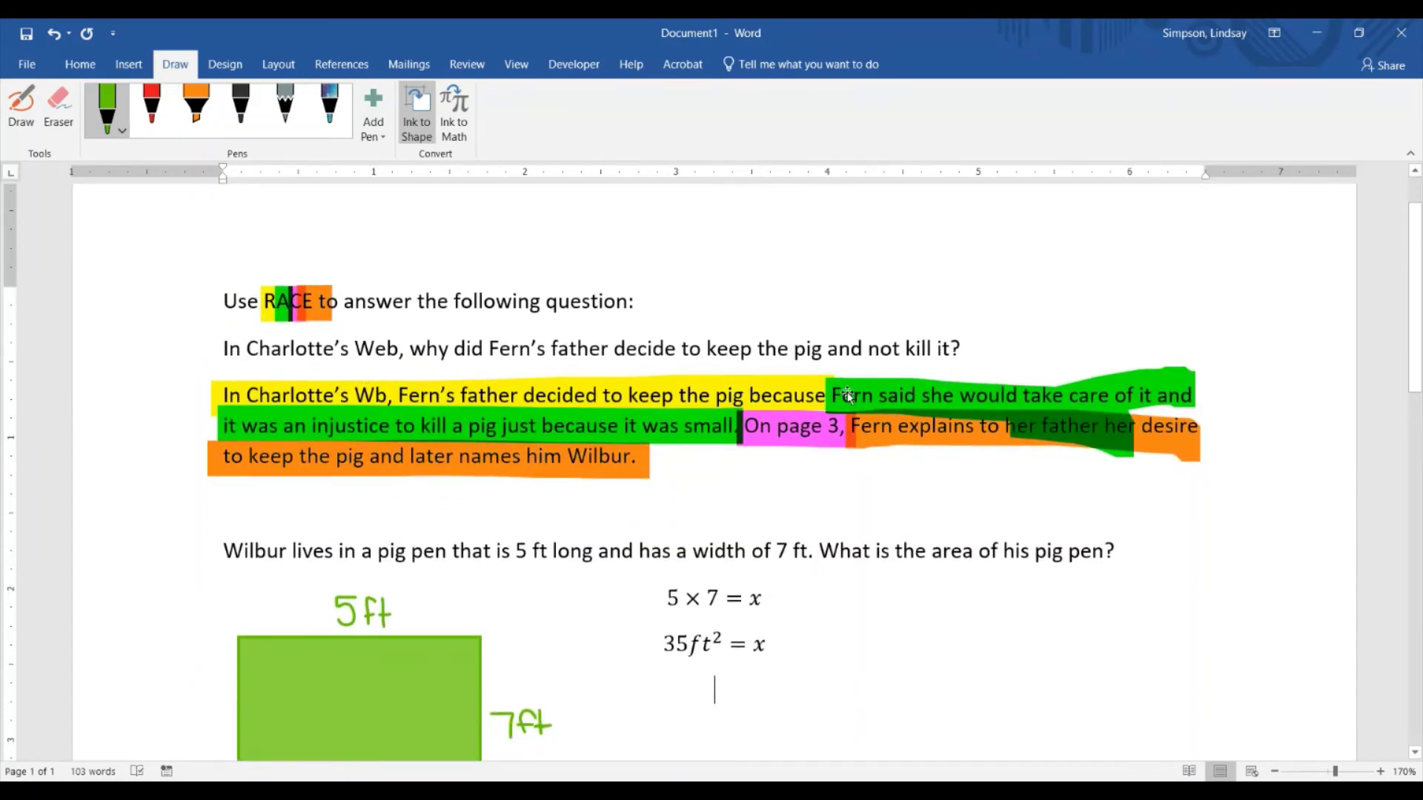
{"action": "scroll", "coordinate": [849, 392], "scroll_direction": "down", "scroll_amount": 1}
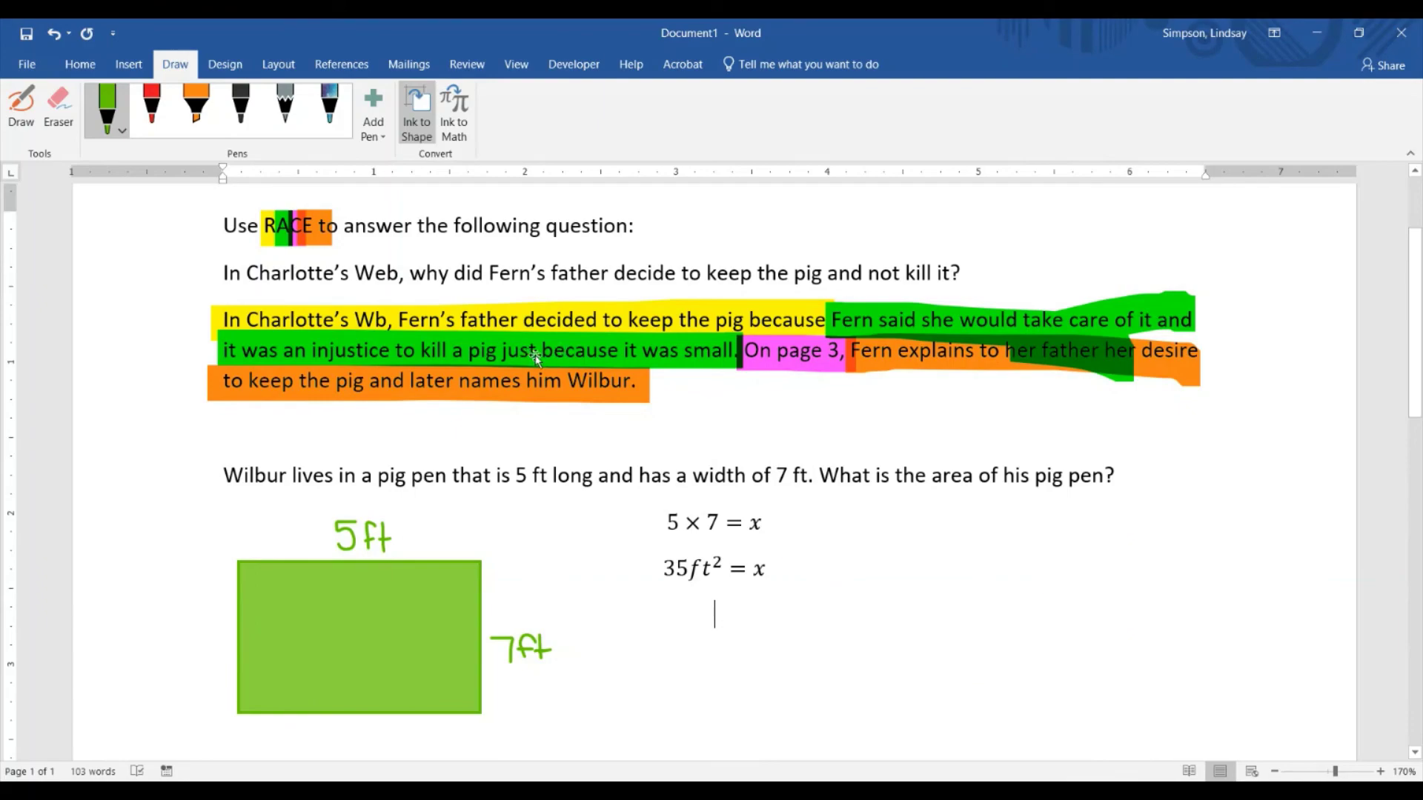